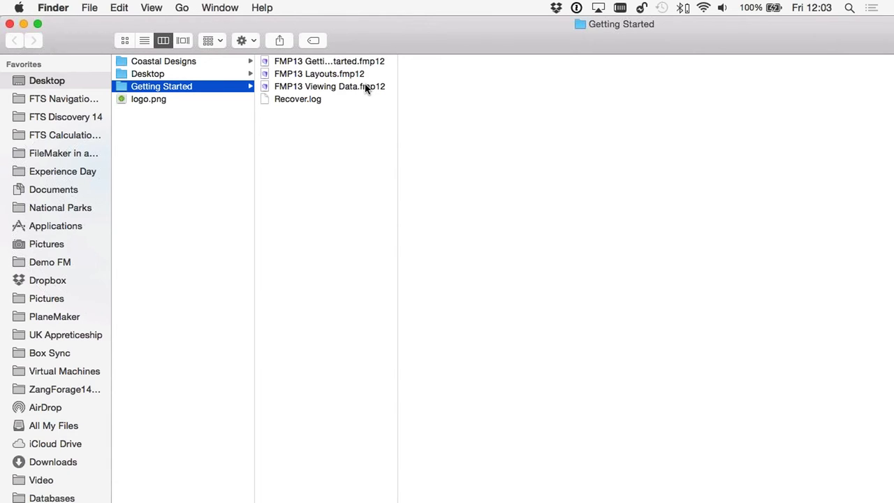
- Open the FMP13 Getting Started database from Finder to launch FileMaker Pro 14 Advanced
double_click(334, 62)
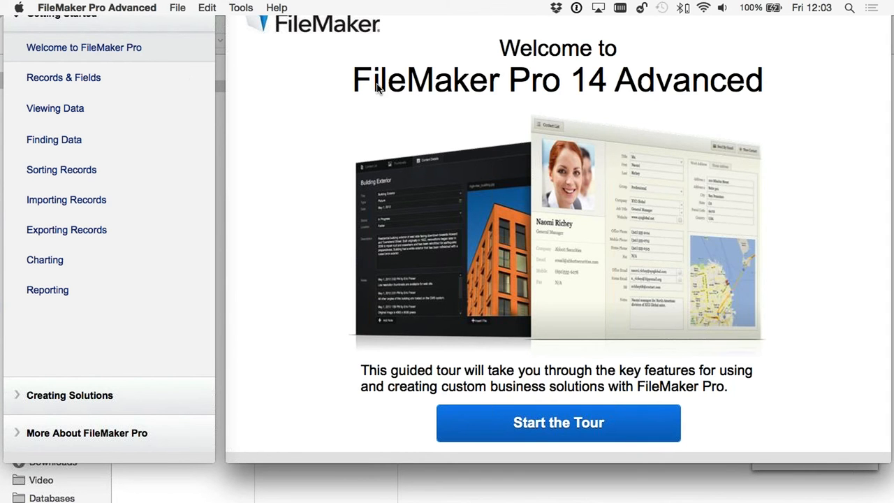
- Start the Records & Fields lesson and skip its introduction to reach the sample record
click(78, 81)
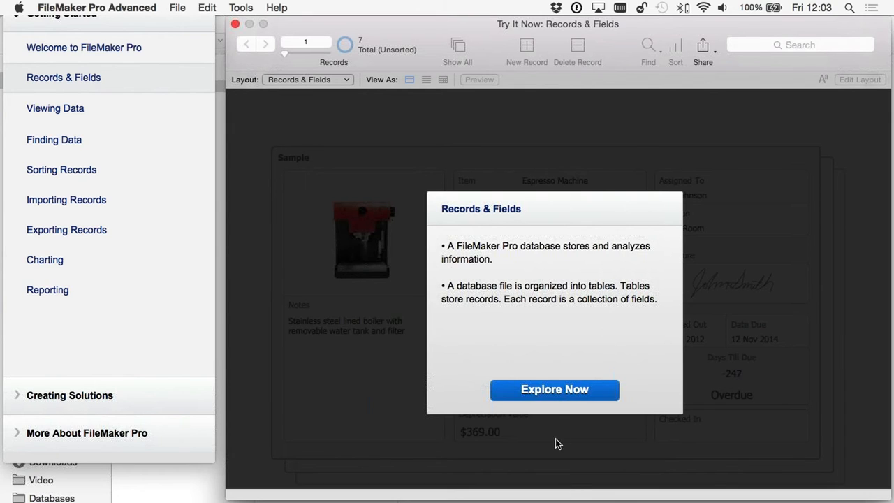
click(555, 390)
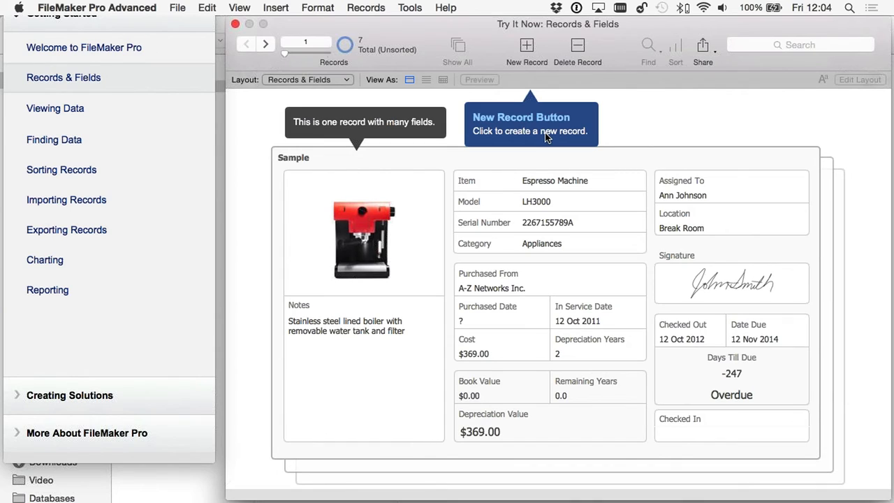
- Add a new record with 'Tablet' as the Item
click(528, 49)
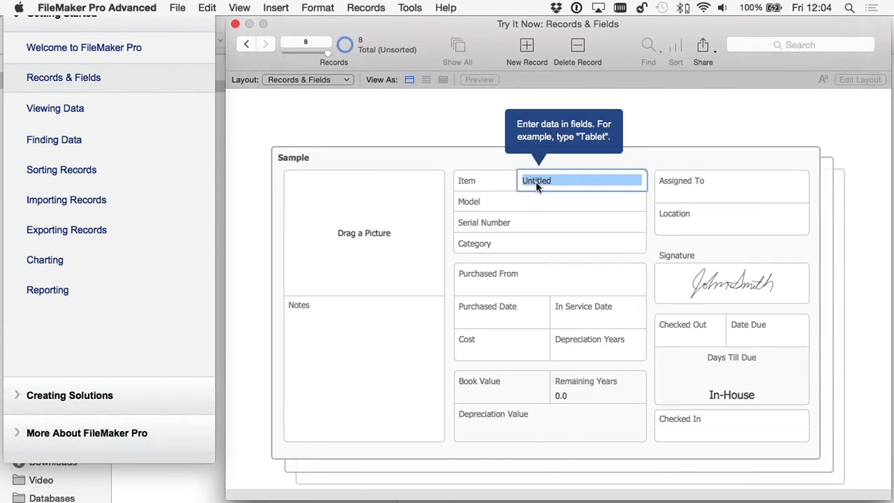
text(Tabl)
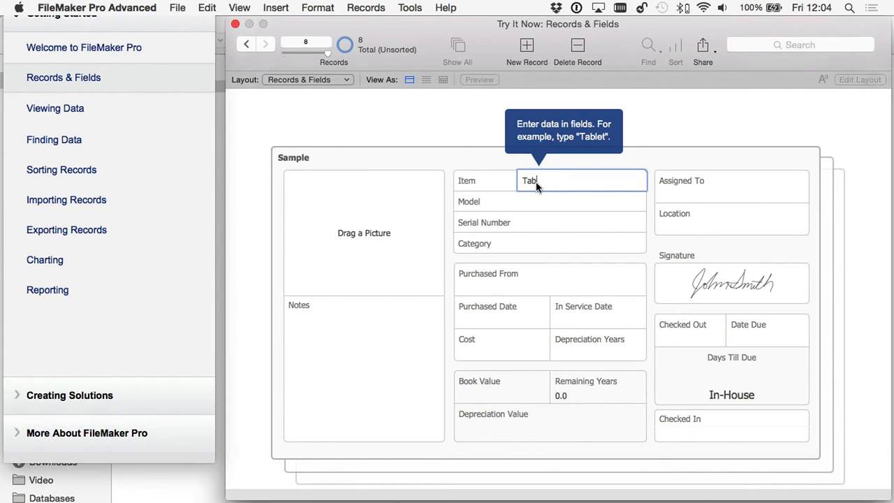
text(et)
click(540, 202)
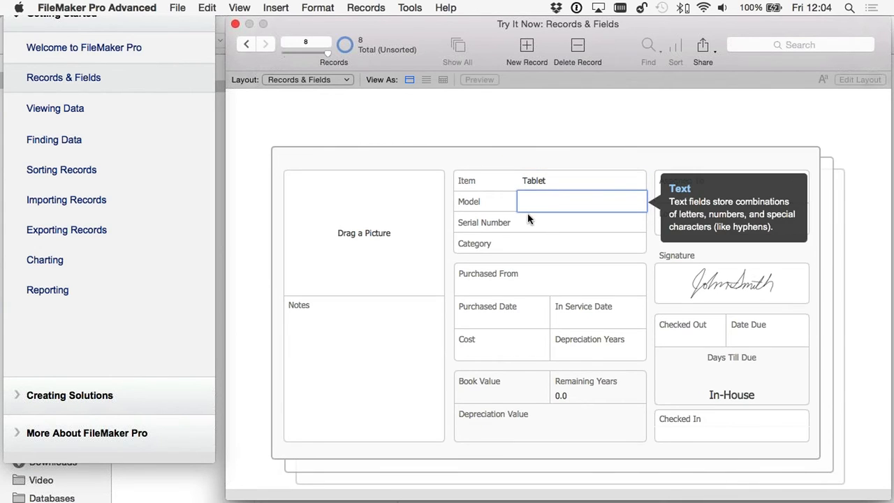
click(528, 218)
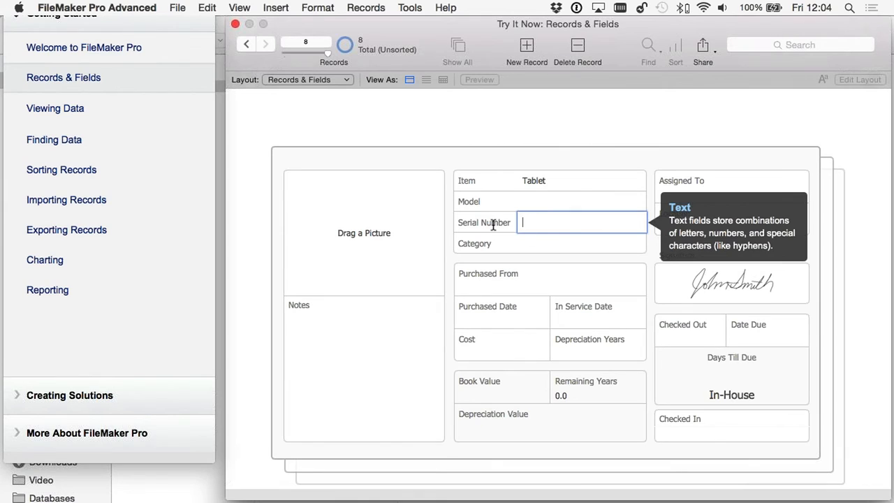
- Set category Computers, Purchased From Acme Computer Co., and dates 17/07/2015, then go to Viewing Data
click(552, 248)
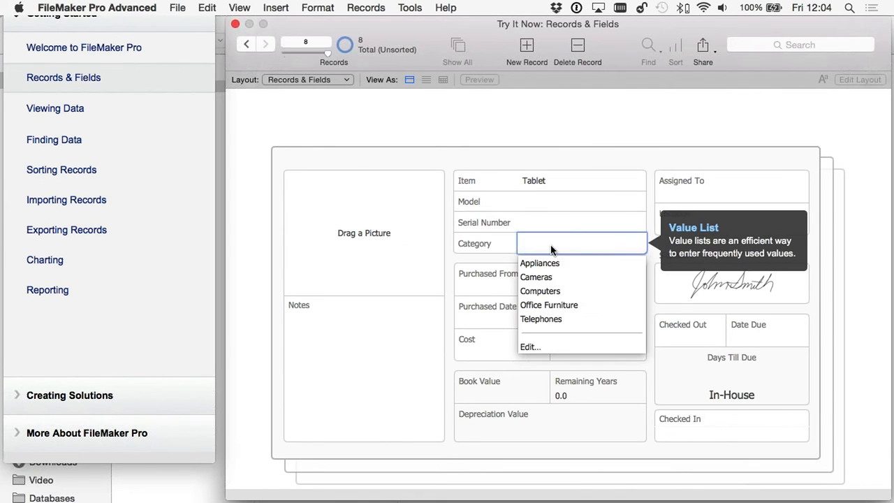
click(535, 293)
click(499, 318)
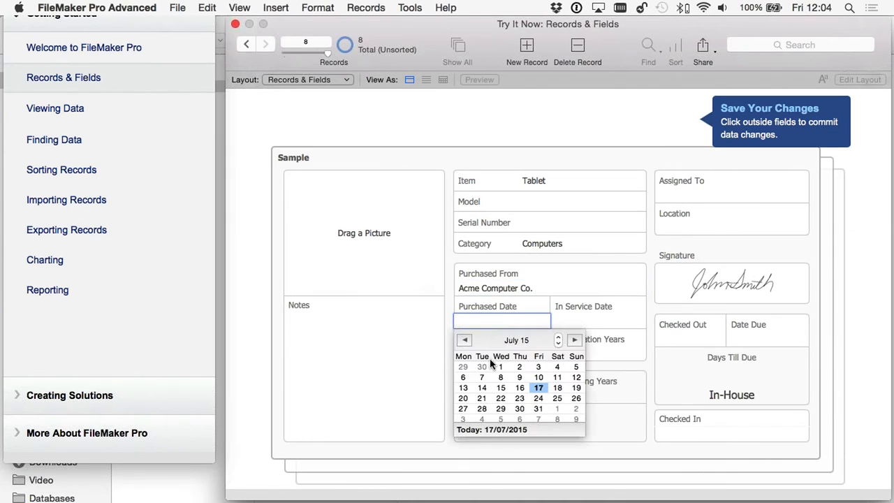
click(543, 389)
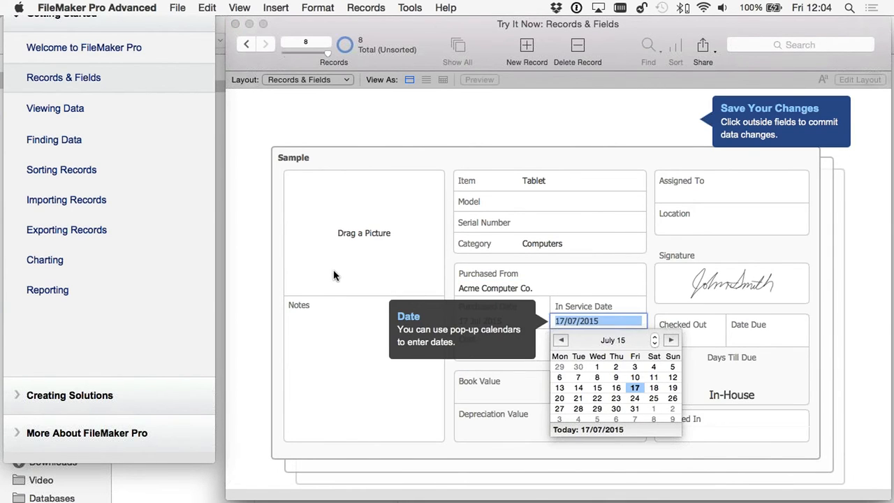
click(385, 280)
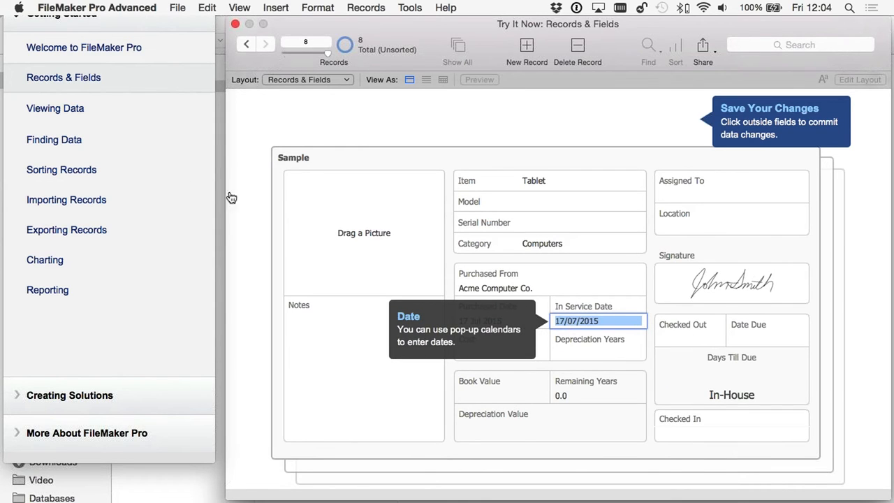
click(57, 111)
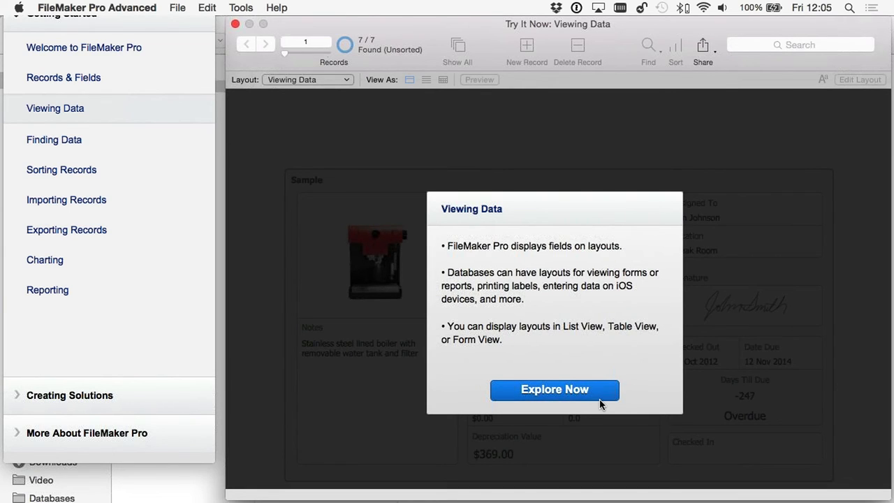
- Switch the sample data to the Certain Fields, then Labels layouts, then back to All Fields
click(557, 392)
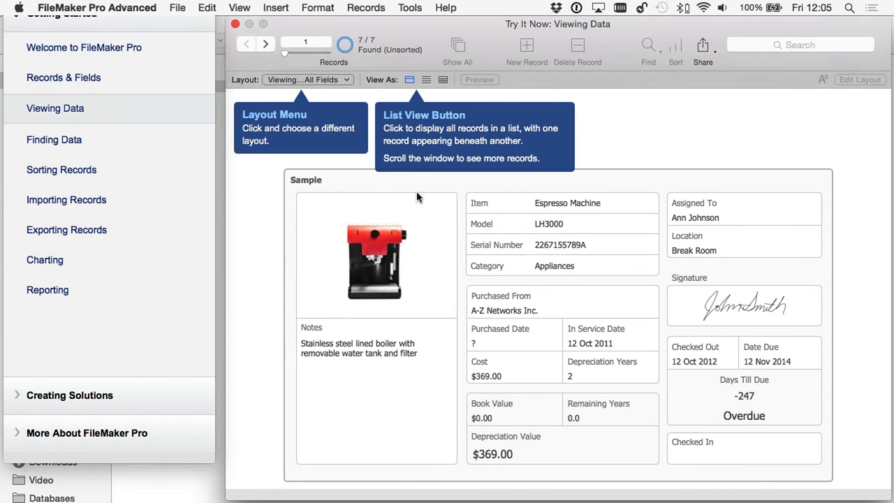
click(294, 81)
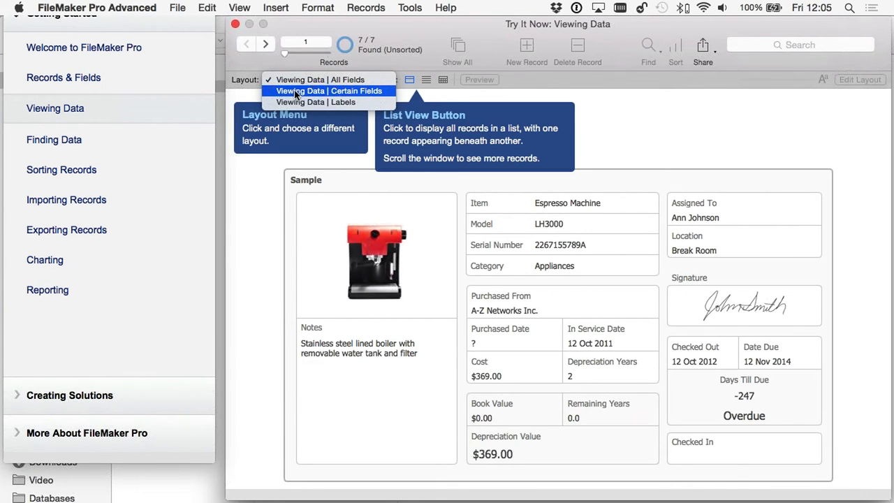
click(295, 91)
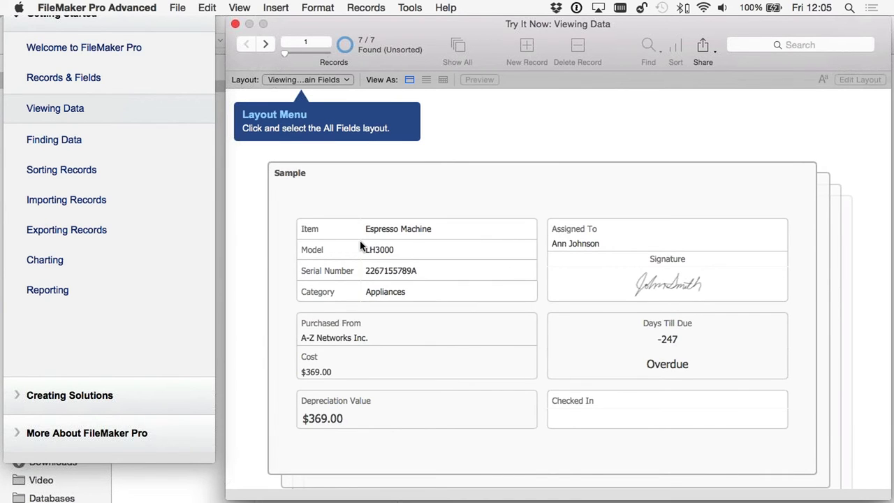
click(312, 80)
click(336, 91)
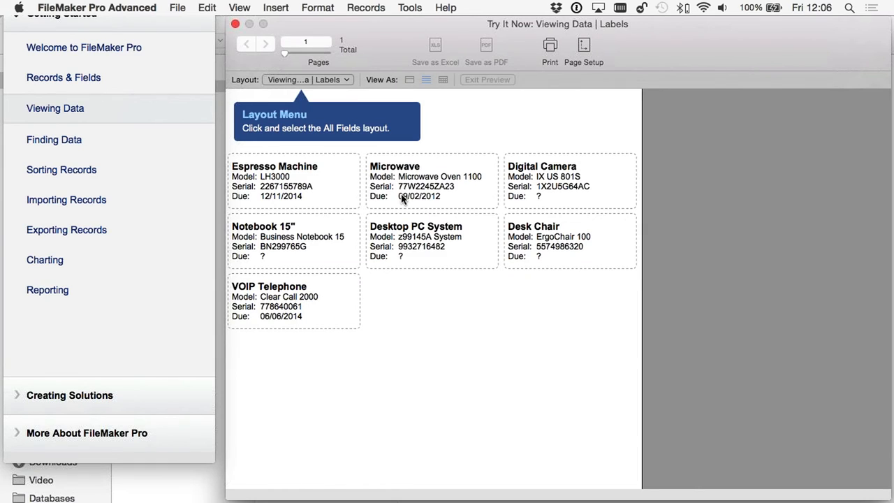
click(310, 79)
click(343, 165)
- View the records as a table, then as a form, stepping to the Microwave and back
click(443, 79)
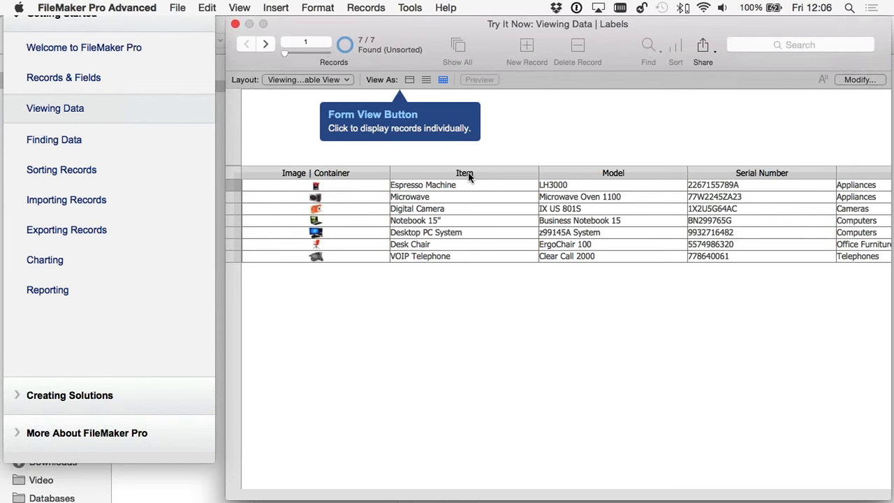
click(409, 80)
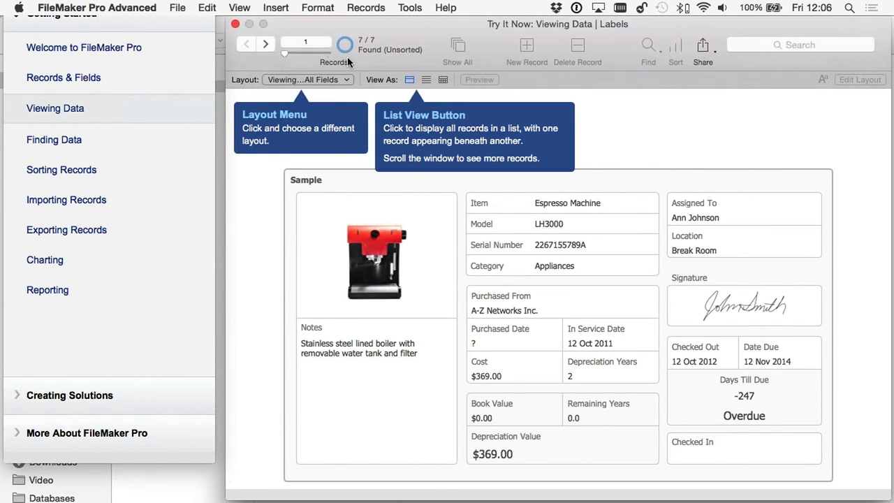
click(265, 44)
click(246, 43)
- Scroll through all seven records in List View, then switch back to Table view
click(426, 79)
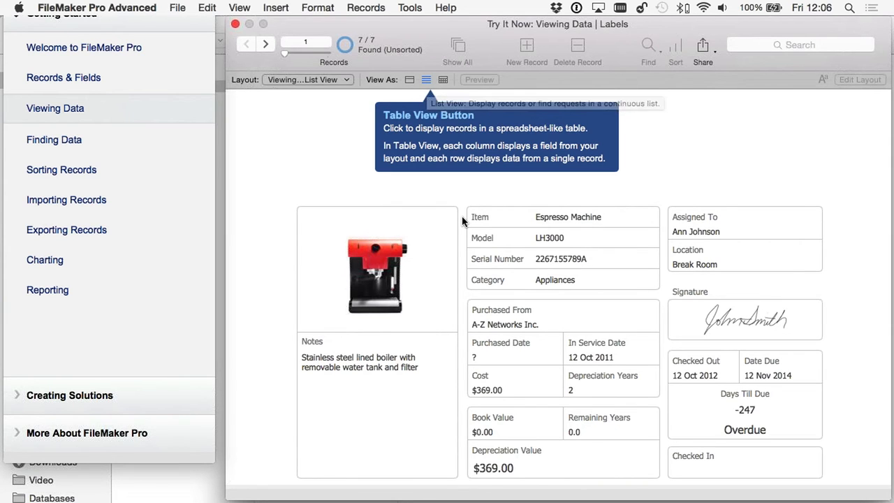
scroll(462, 231, down, 10)
scroll(463, 231, down, 20)
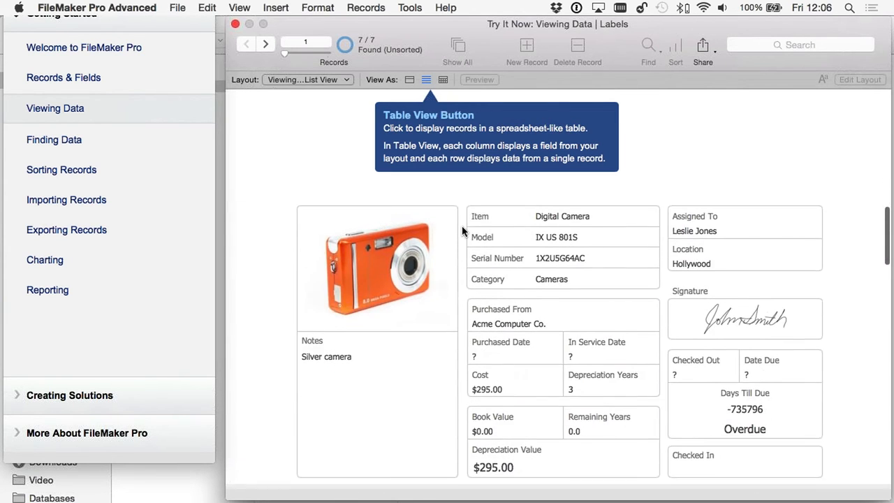
scroll(463, 230, down, 3)
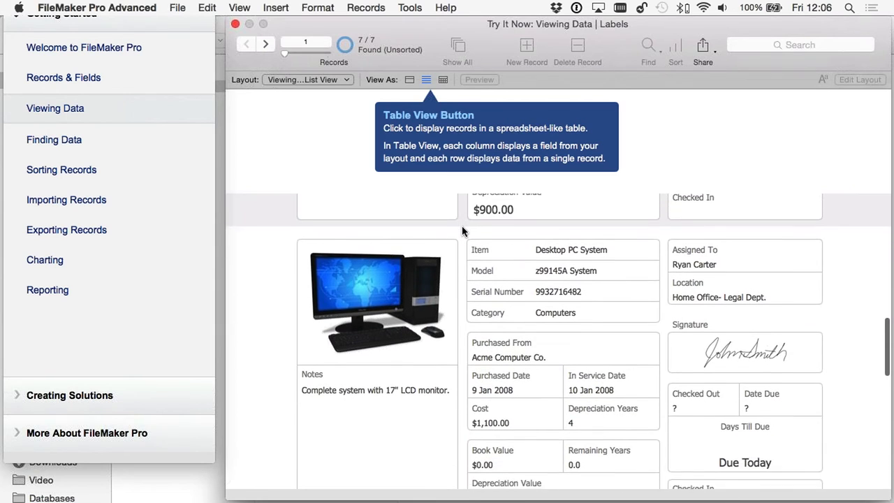
scroll(463, 230, up, 15)
scroll(463, 230, up, 15)
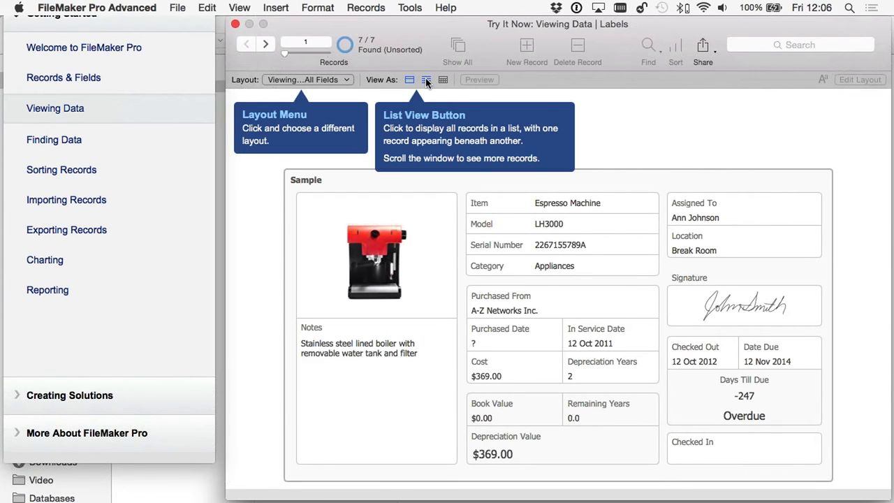
click(426, 81)
scroll(441, 231, down, 5)
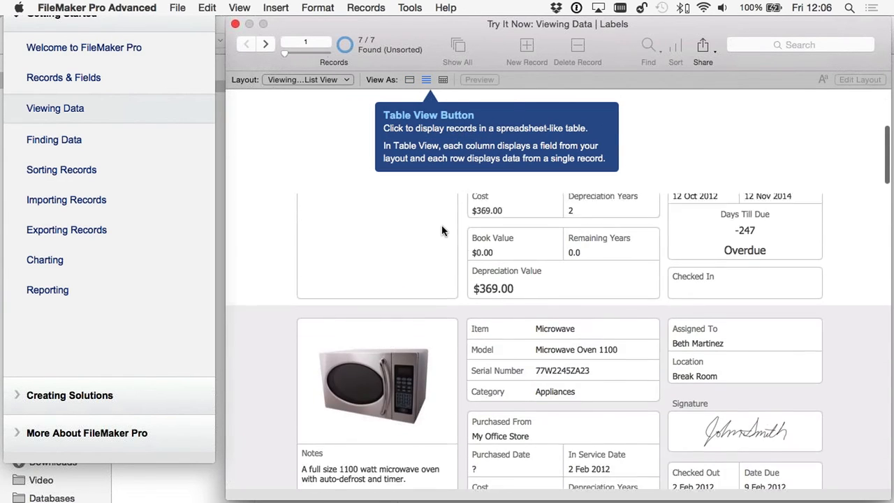
scroll(441, 230, down, 10)
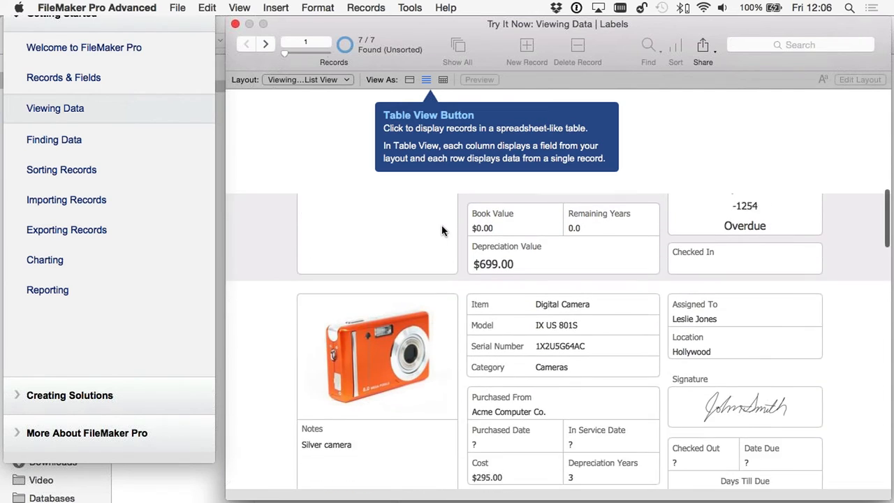
scroll(441, 230, up, 10)
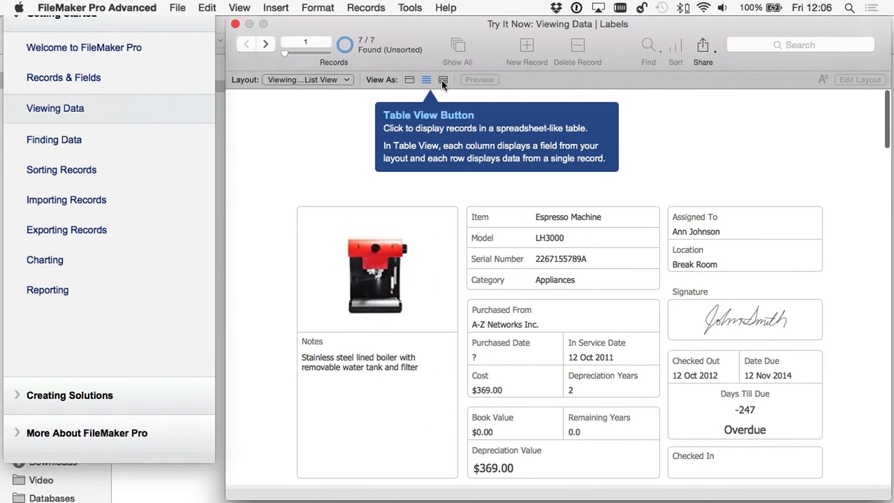
click(443, 81)
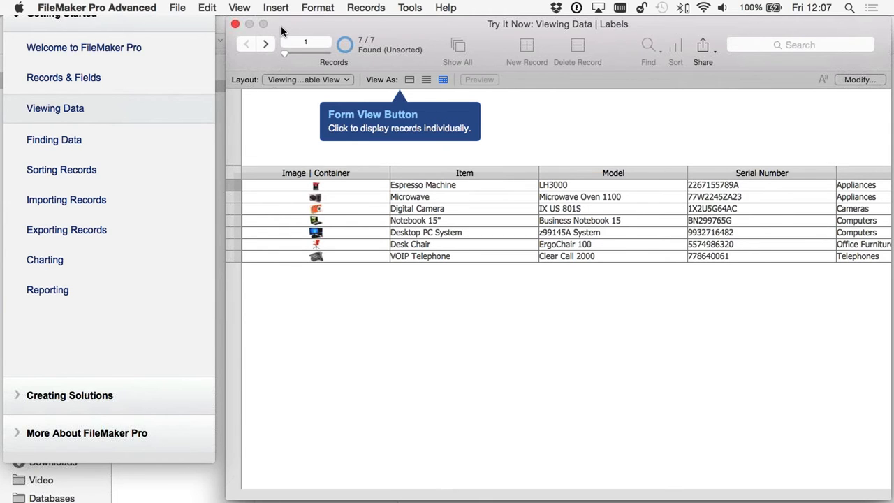
- Close the lesson and Finder windows, then bring ContactsFTS (VicFalls) to the front from the Window menu
click(235, 24)
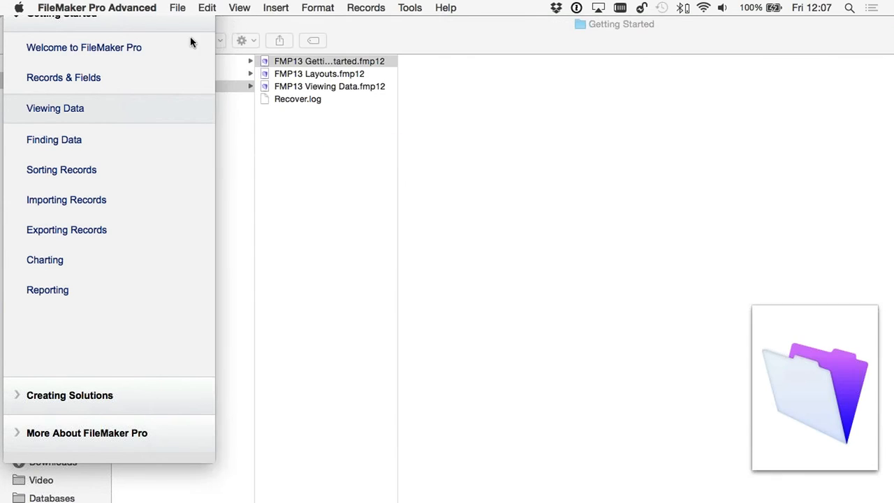
click(9, 25)
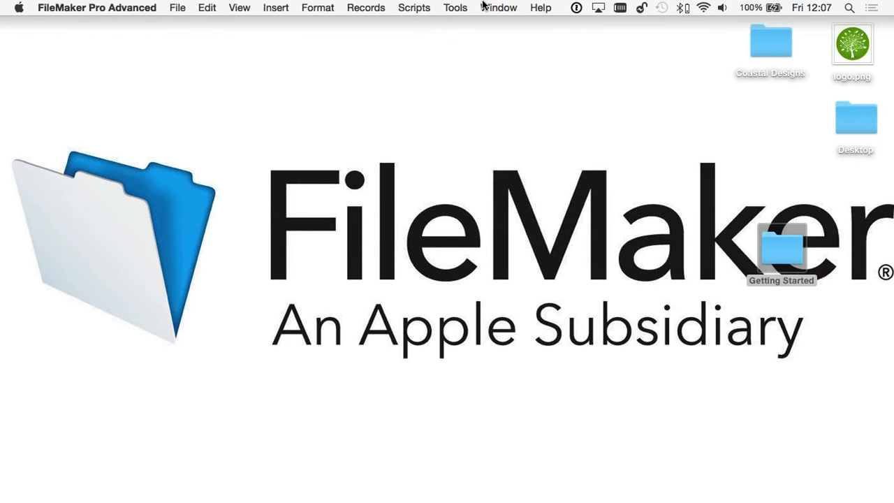
click(498, 5)
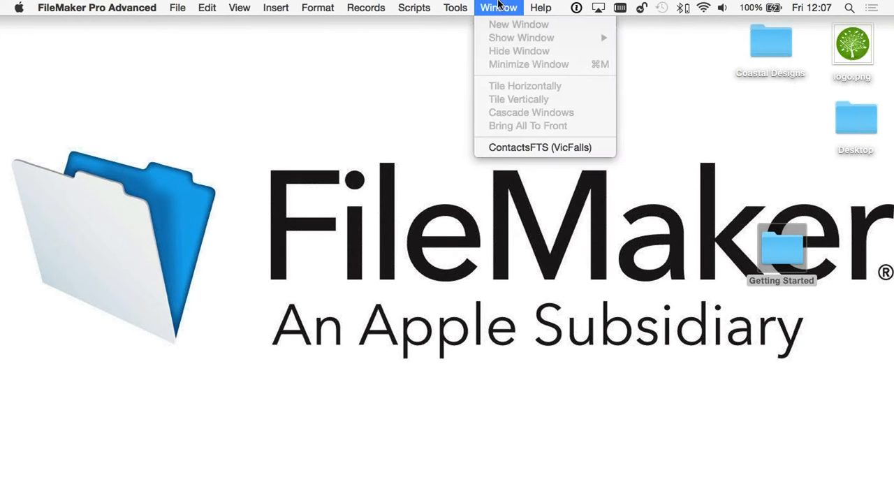
click(538, 147)
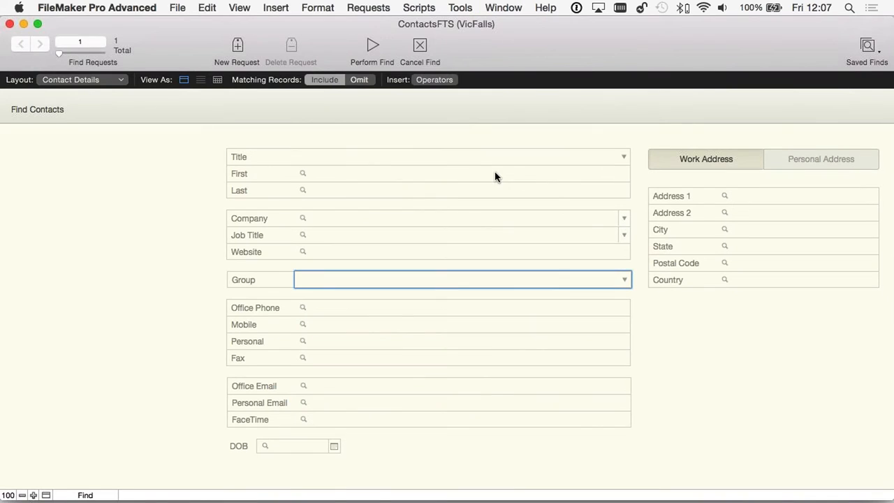
- Cancel the find request to browse the 13 found contacts in Contact Details
click(420, 50)
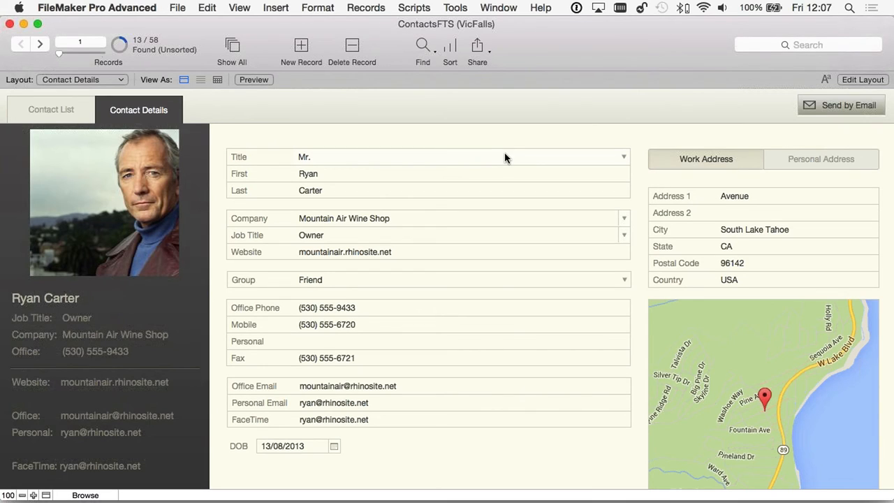
- In Contact List, group contacts by Company and filter to the Professional group's 31 contacts
click(33, 107)
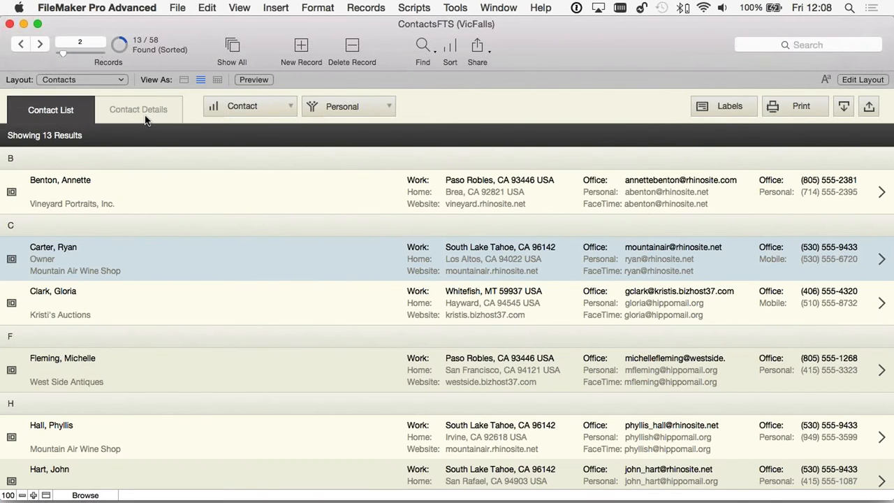
click(286, 110)
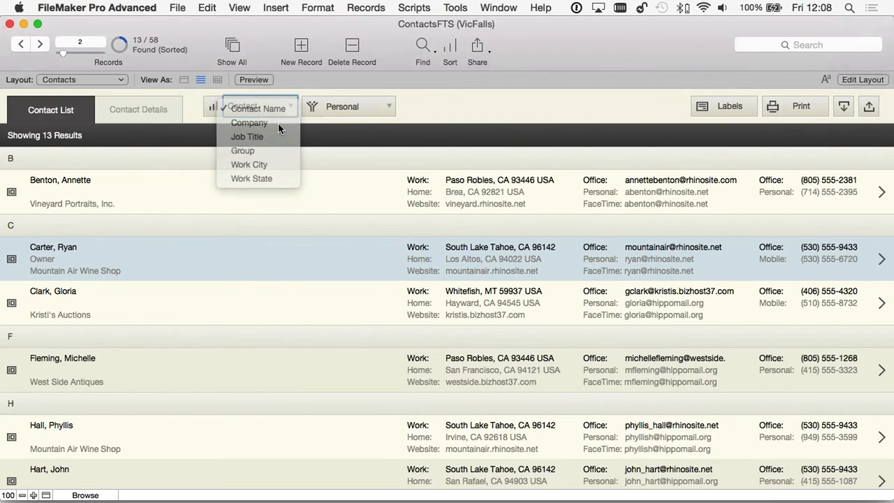
click(278, 124)
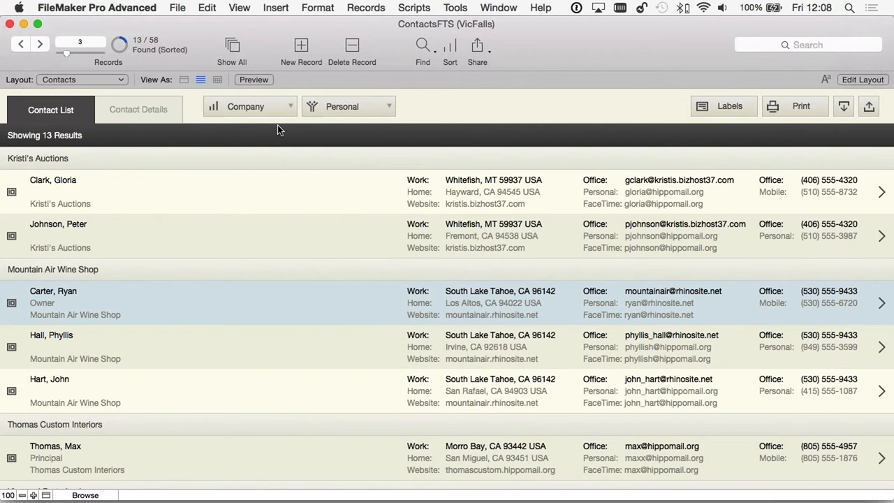
click(377, 106)
click(375, 124)
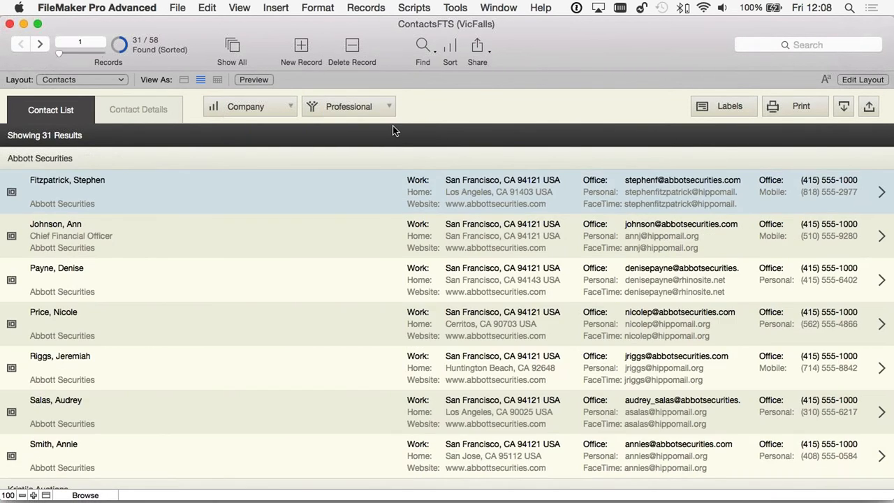
- Open the first Professional contact's details and step forward through five more records
click(286, 185)
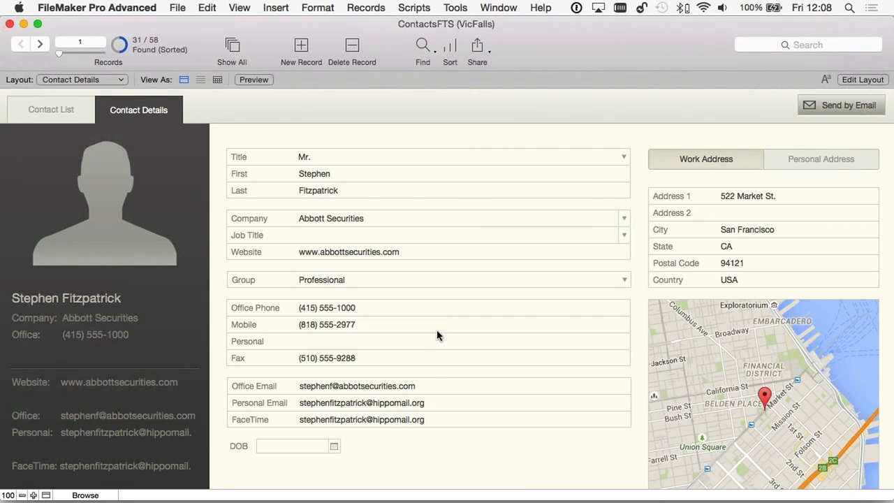
scroll(437, 336, down, 1)
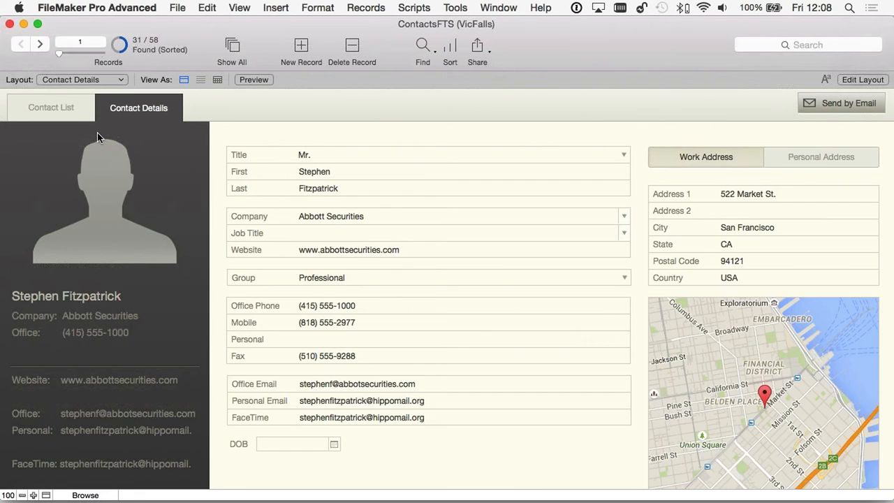
click(40, 45)
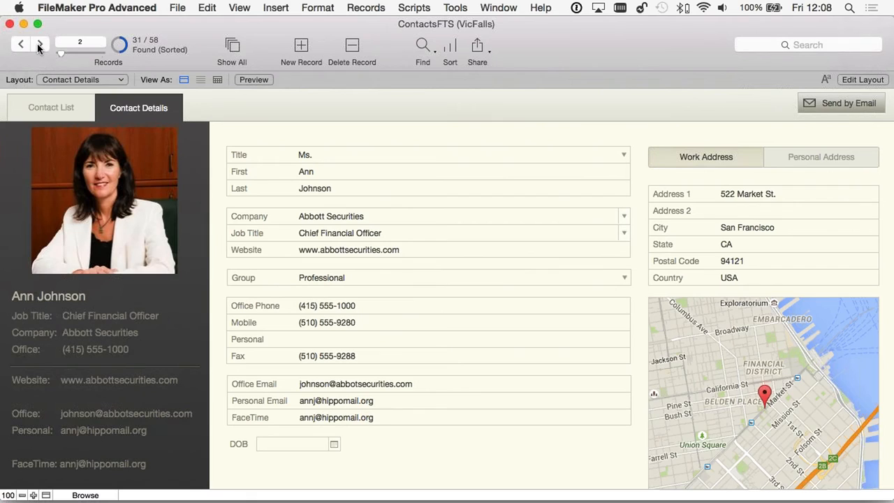
click(40, 45)
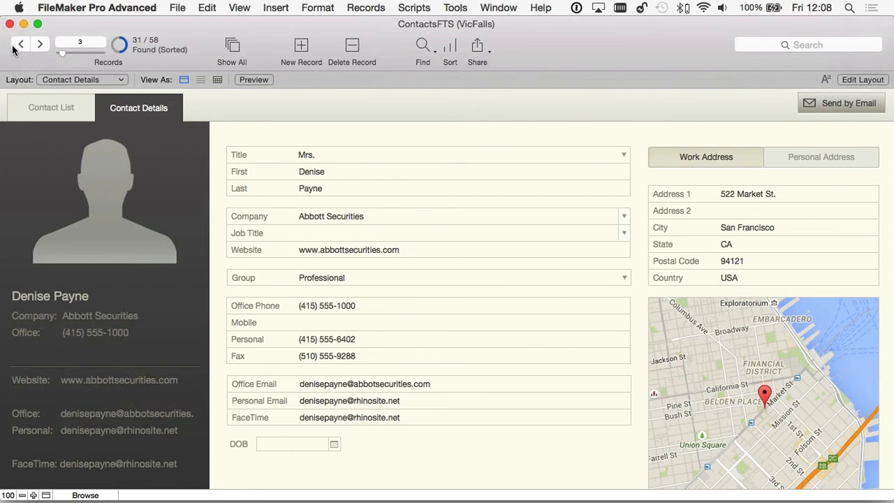
click(39, 44)
click(40, 44)
click(40, 45)
- Scroll through the contact details, then show all 58 contacts again
scroll(79, 51, up, 5)
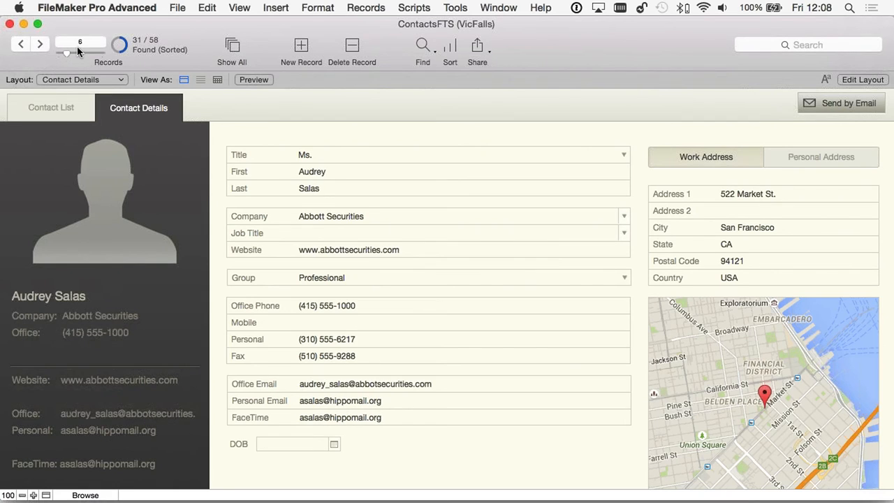
scroll(79, 51, down, 4)
scroll(79, 52, up, 4)
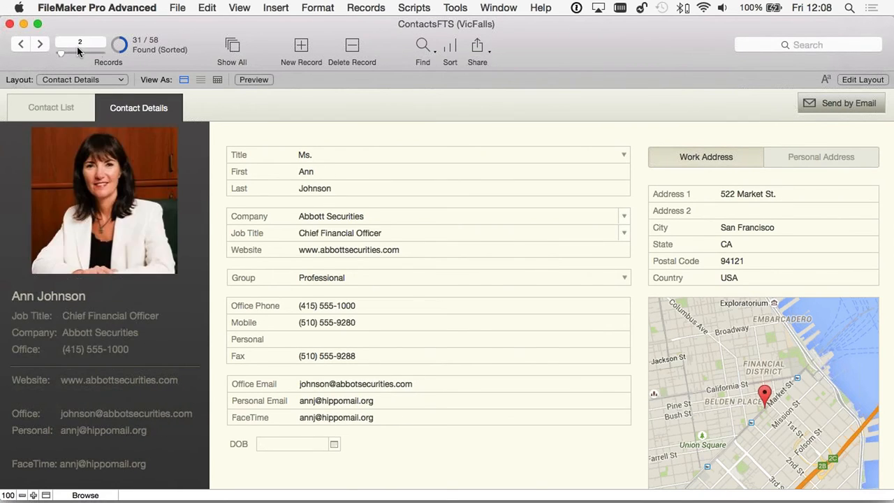
scroll(79, 52, down, 2)
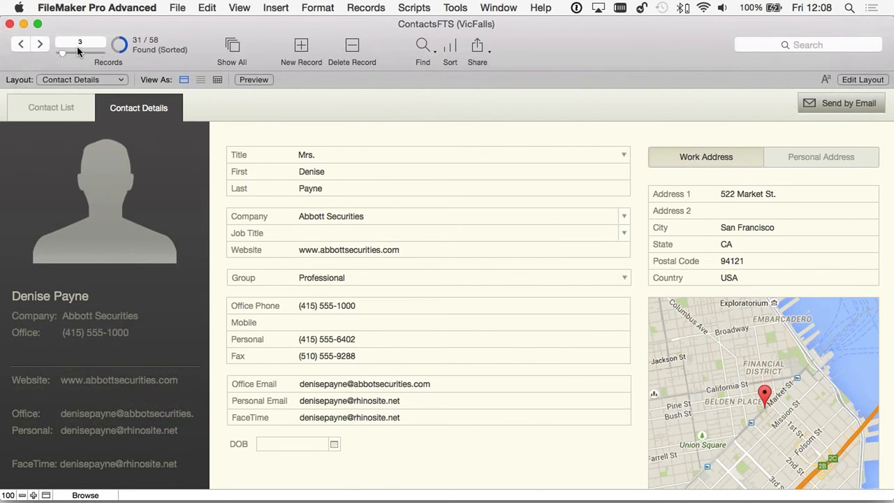
scroll(79, 52, down, 10)
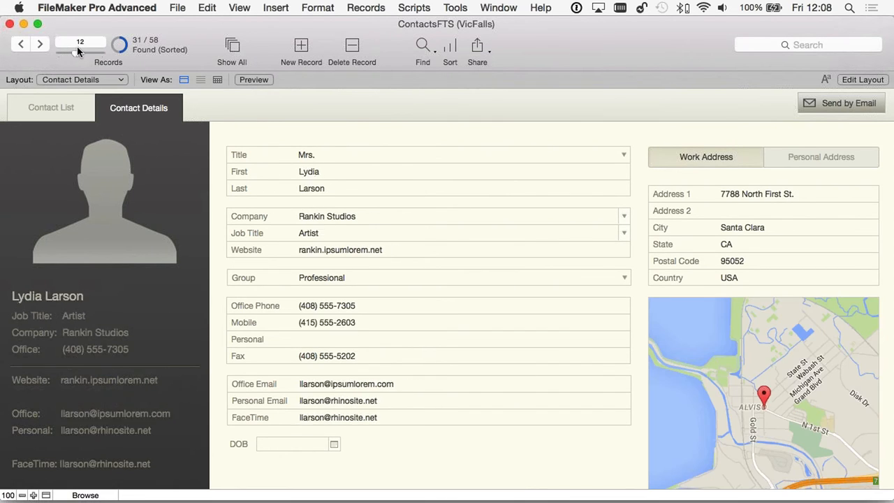
scroll(77, 51, up, 10)
scroll(79, 52, down, 1)
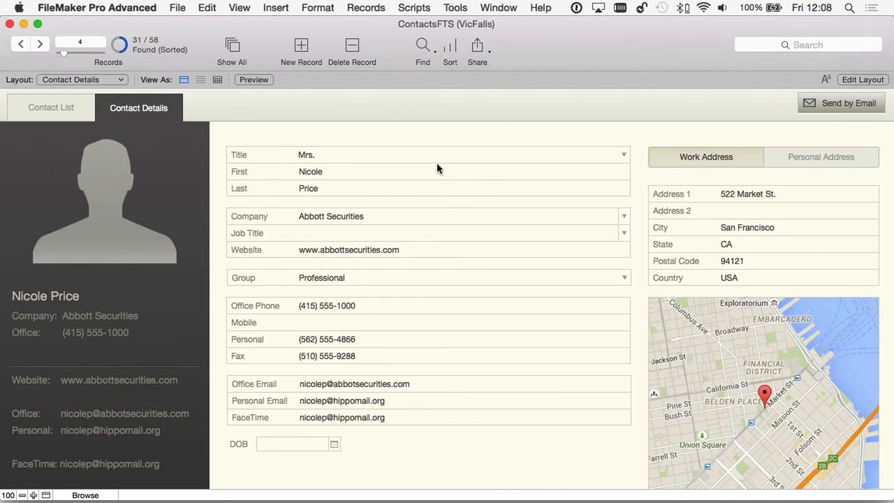
click(232, 47)
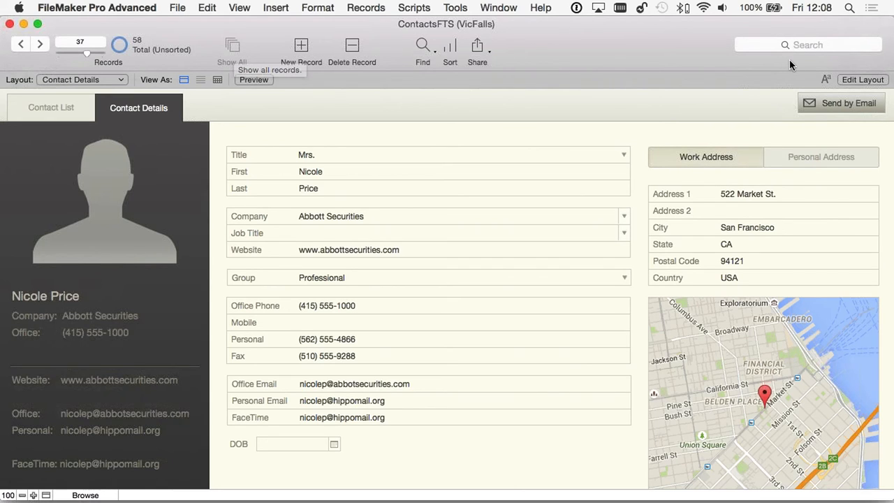
- Enter Layout mode for Contact Details, close the Inspector, and return to Browse mode
click(863, 80)
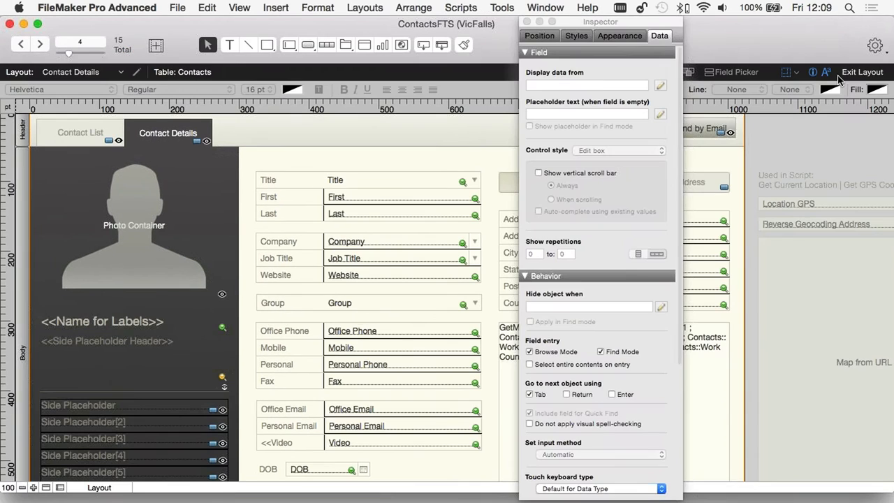
click(527, 23)
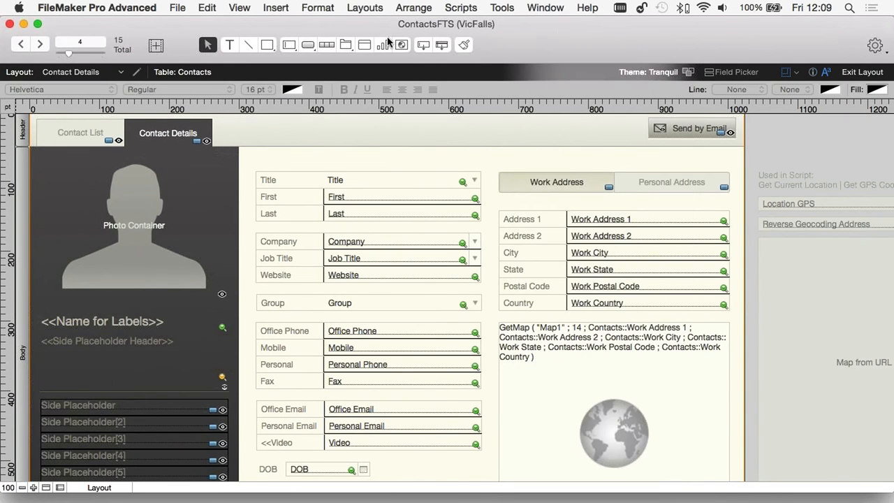
click(862, 72)
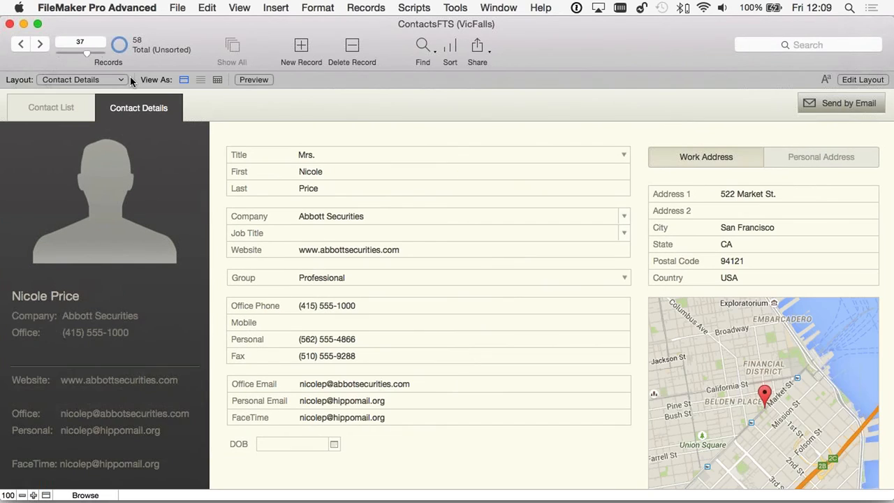
- Jump back to records 24 and 18, then open the first listed contact from Contact List
click(75, 54)
click(71, 54)
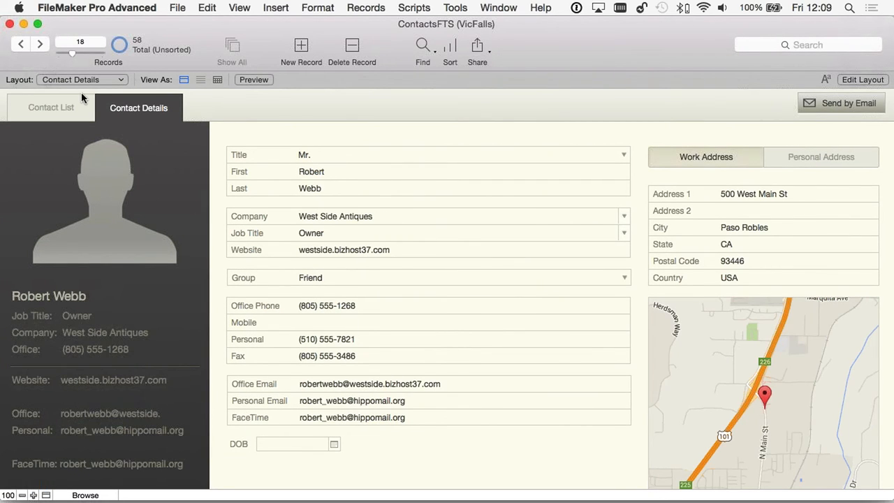
click(54, 112)
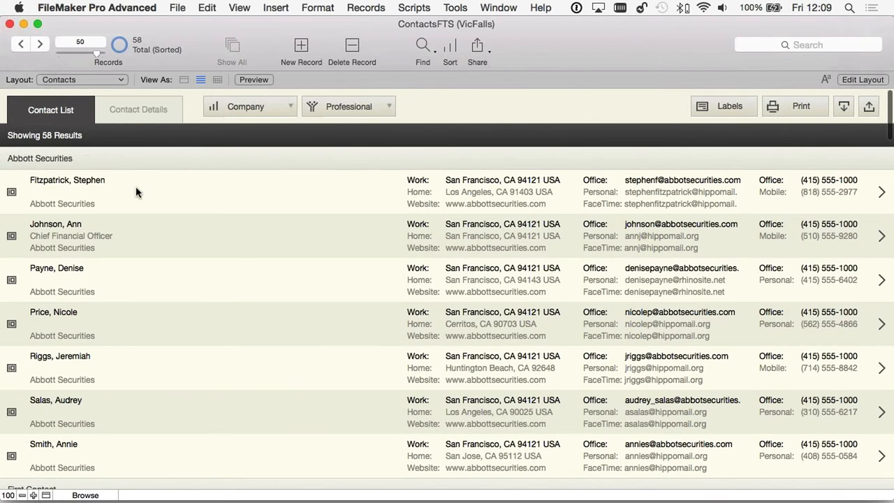
click(246, 195)
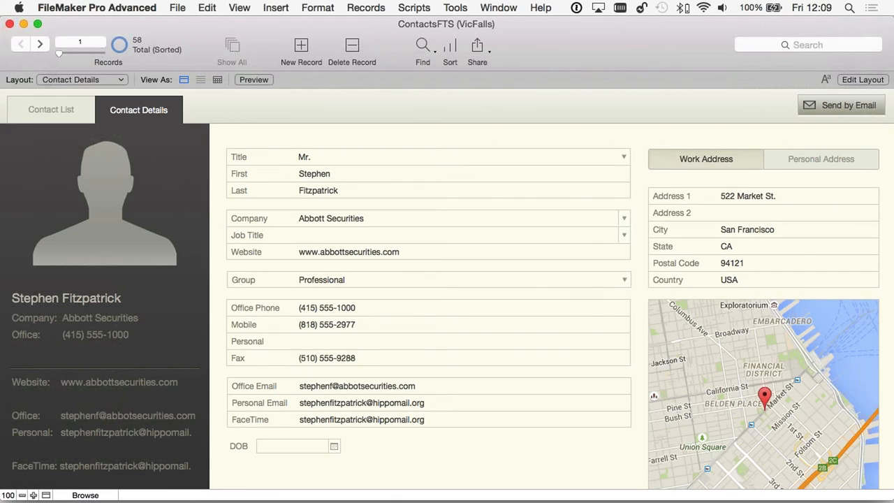
drag(476, 38, 611, 53)
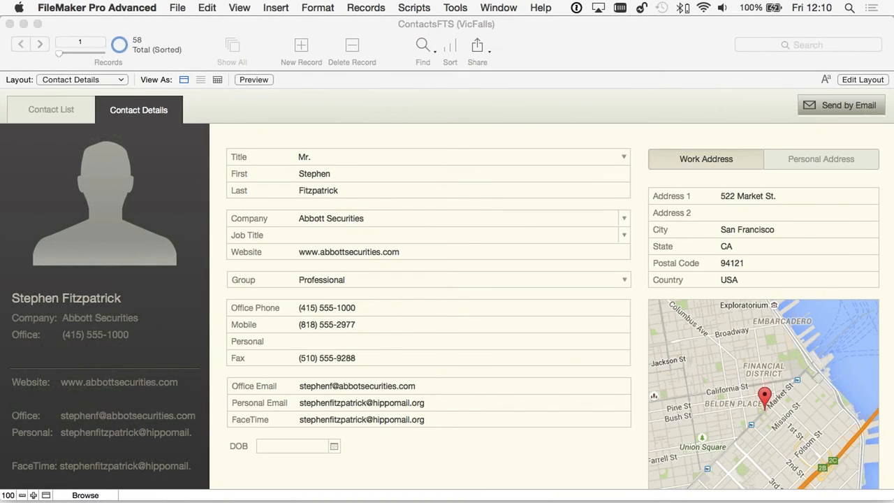
click(568, 64)
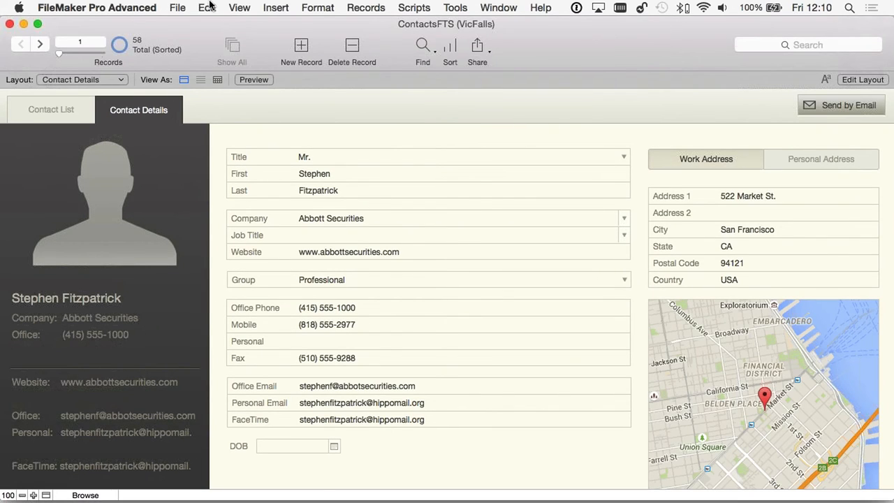
- Set the contact's Title to Mrs., then step to the next record and back
click(238, 7)
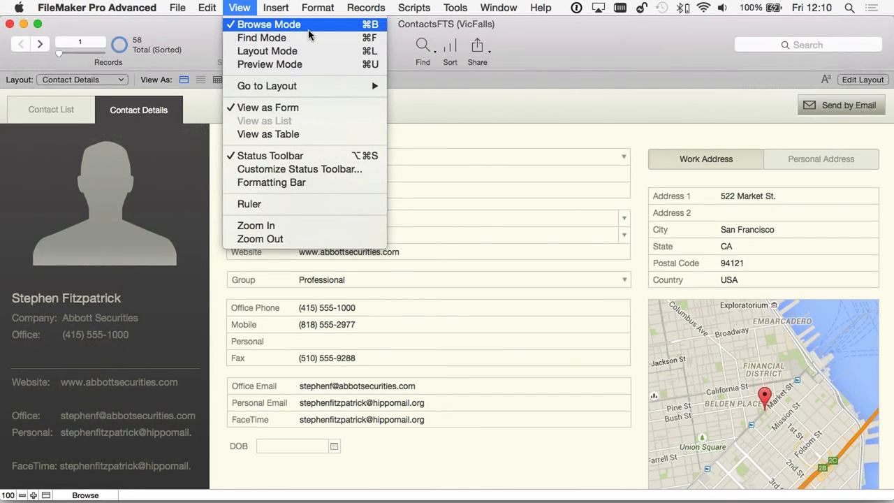
click(535, 167)
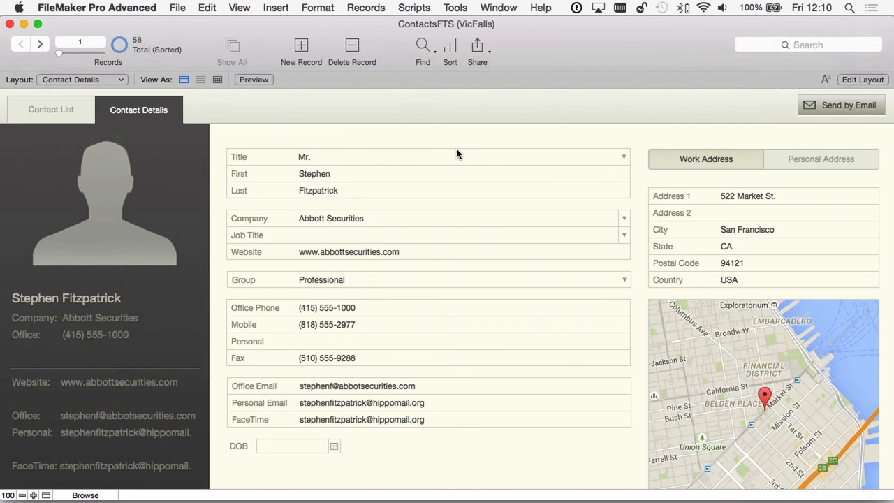
click(359, 158)
click(329, 173)
click(40, 44)
key(ctrl+Up)
- Enter Find mode, cancel back to Browse, then start a fresh blank find request
click(239, 8)
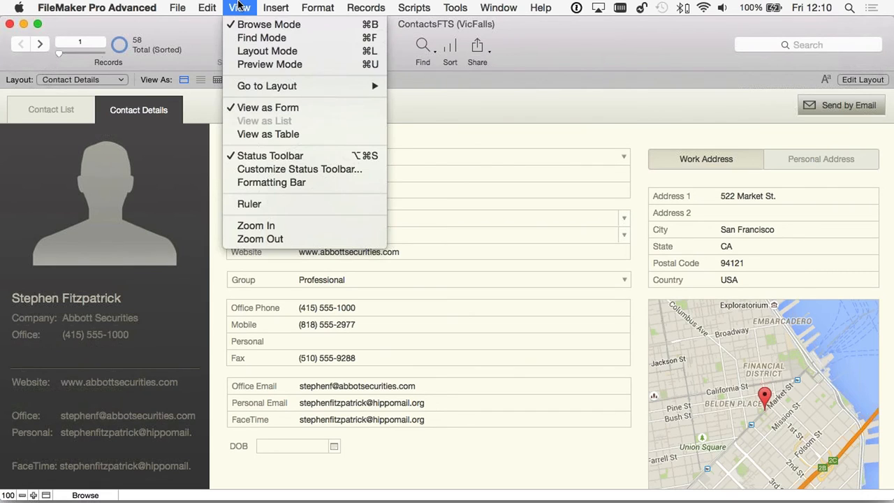
click(270, 40)
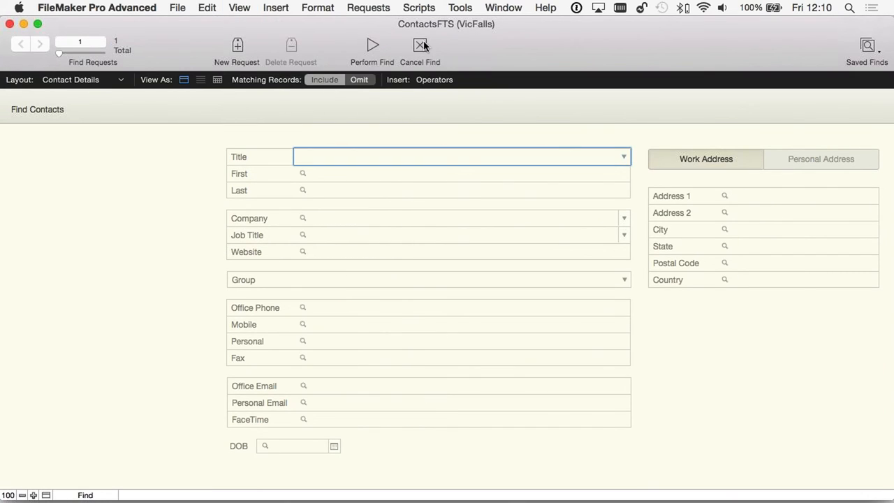
click(424, 45)
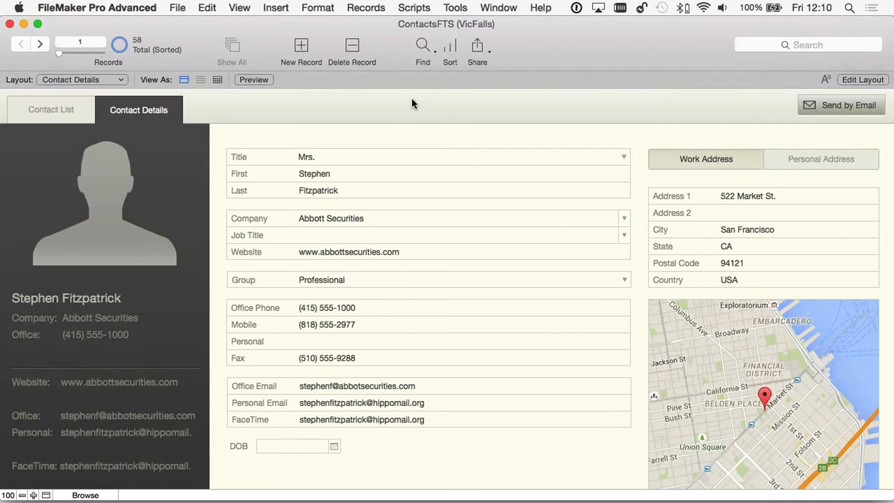
click(422, 46)
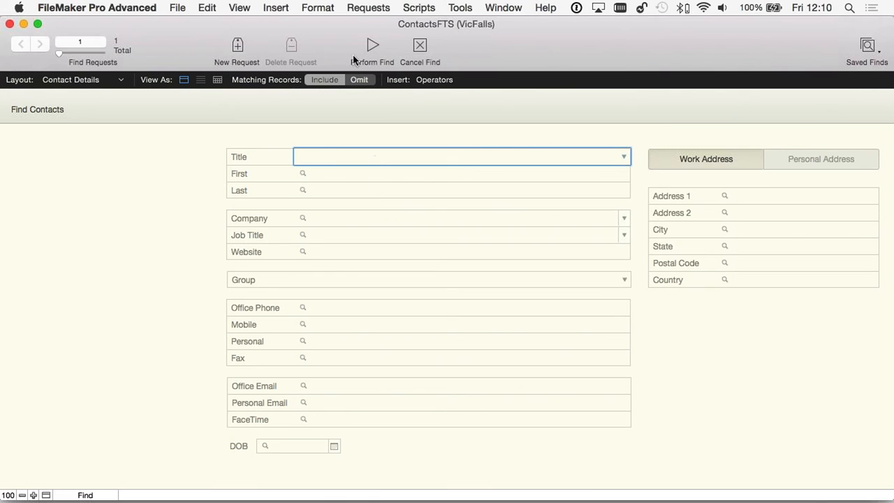
click(420, 48)
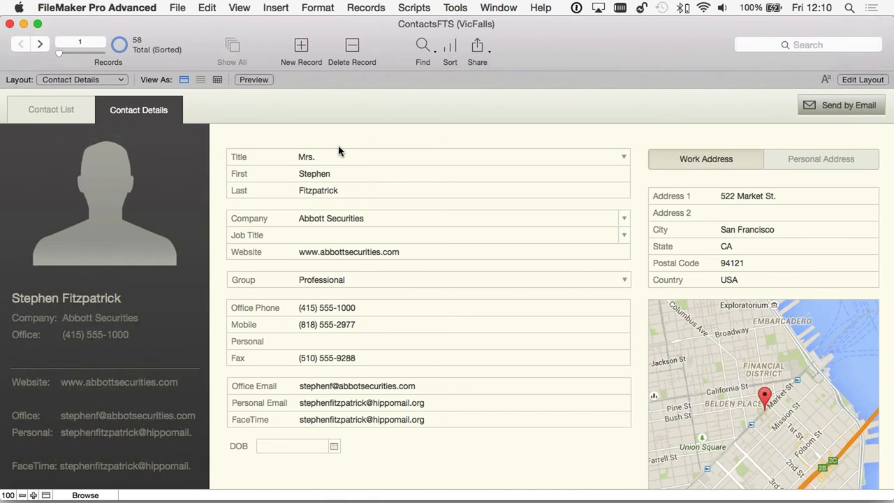
key(super+f)
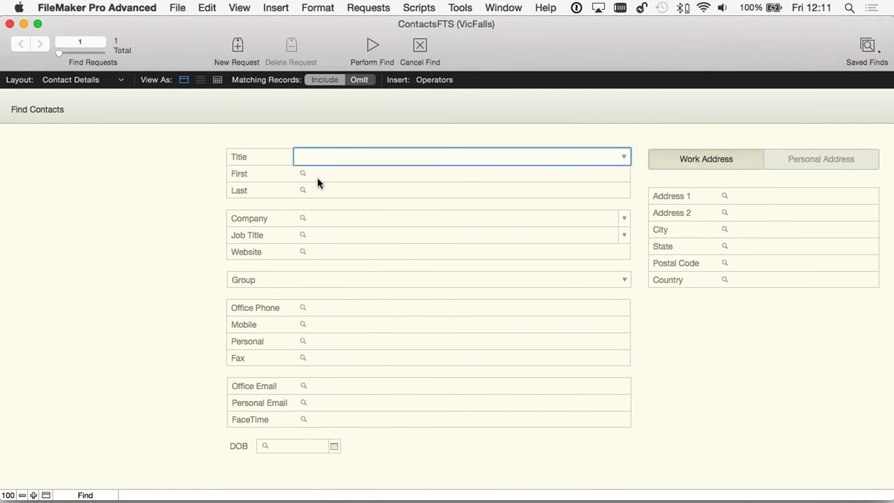
- Search for contacts whose Company is Rankin Studios, using autocomplete on the Company criterion
click(316, 174)
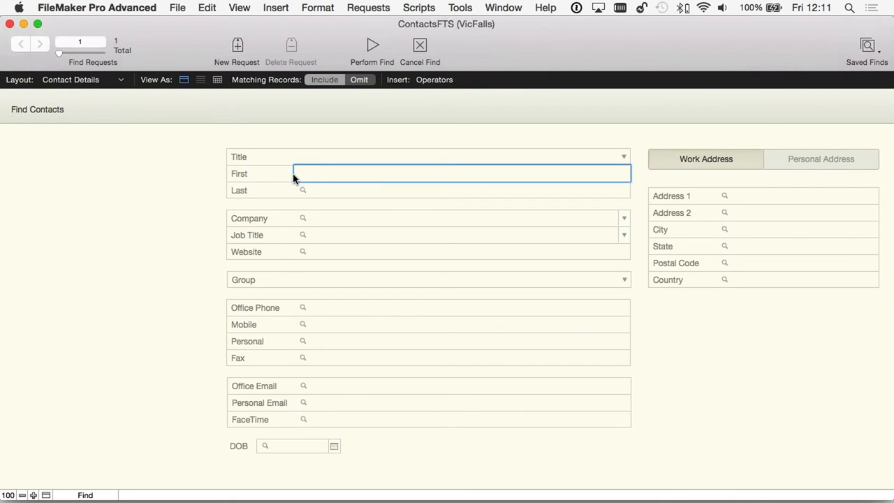
click(308, 220)
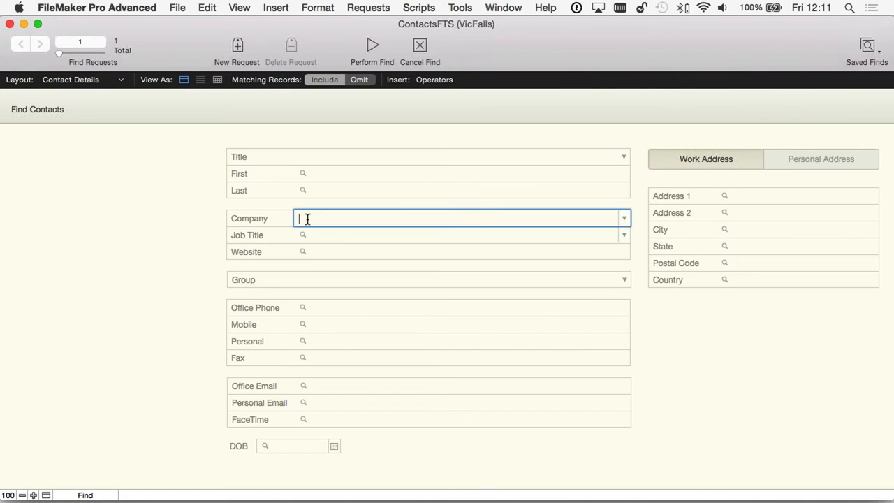
text(rankin Studios)
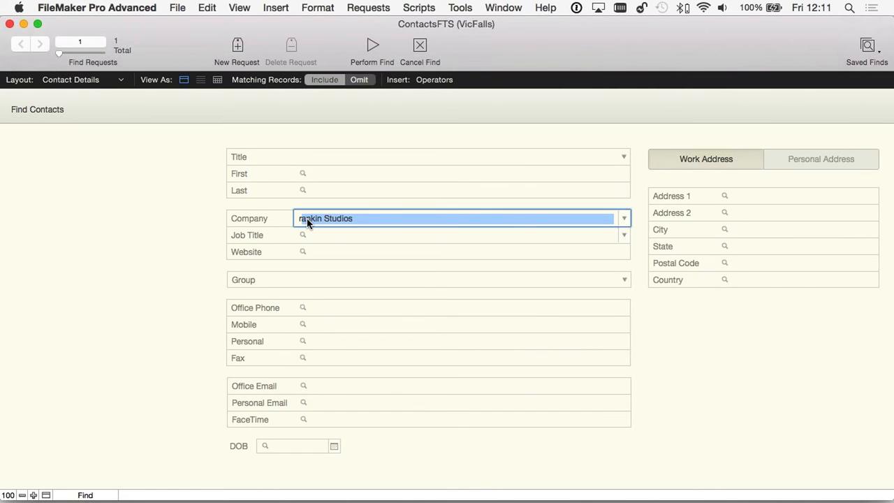
key(Return)
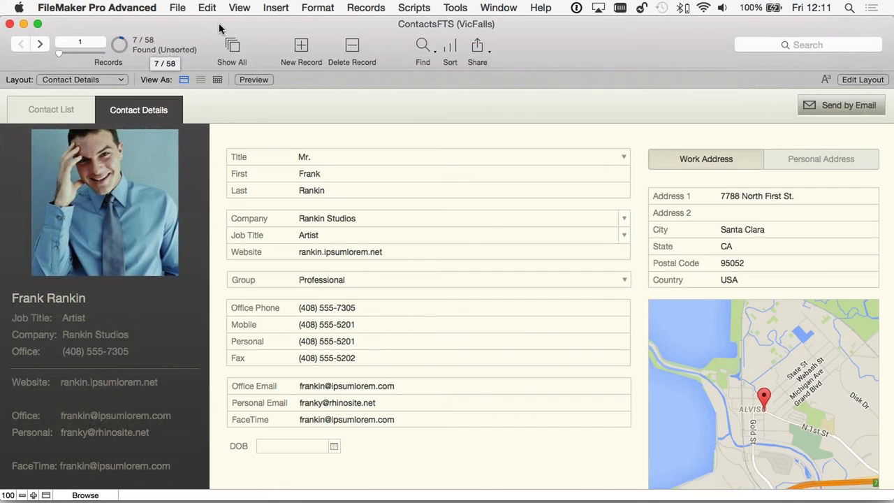
click(236, 7)
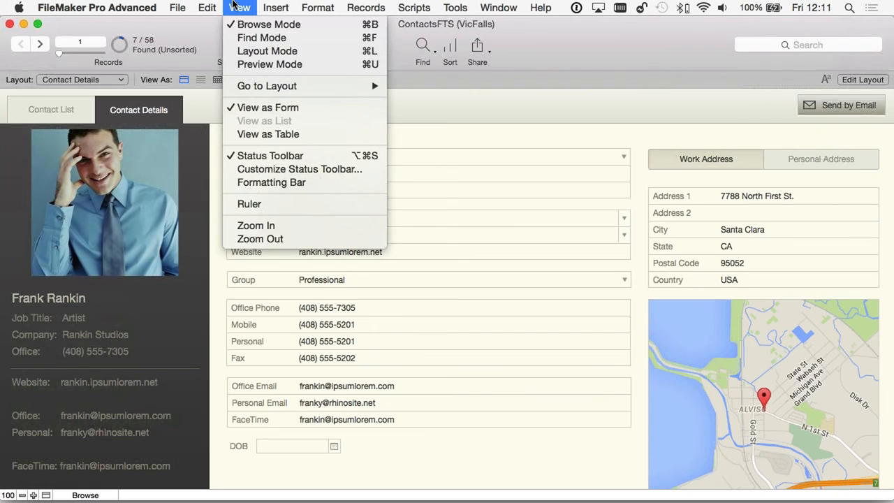
click(269, 64)
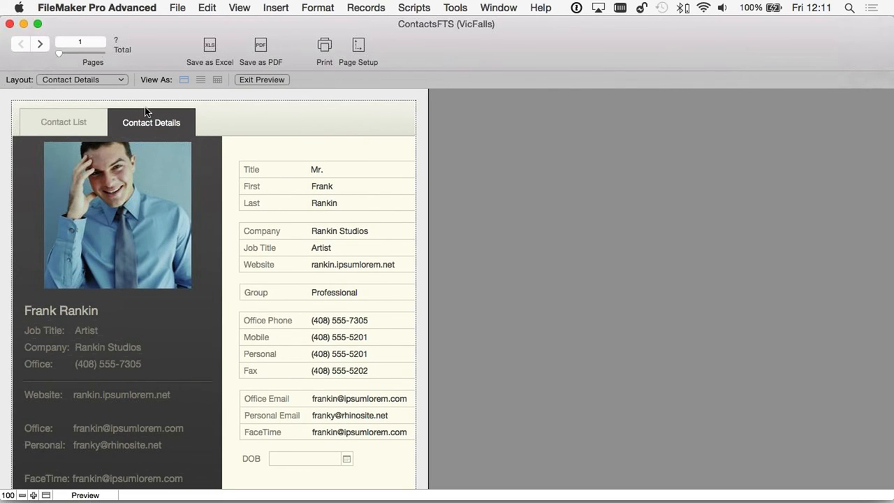
scroll(146, 111, down, 2)
scroll(145, 111, up, 2)
click(262, 80)
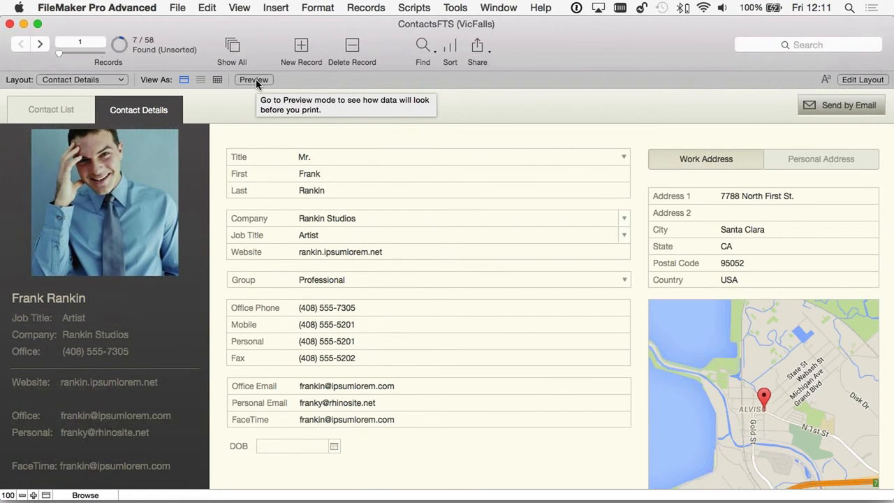
click(256, 80)
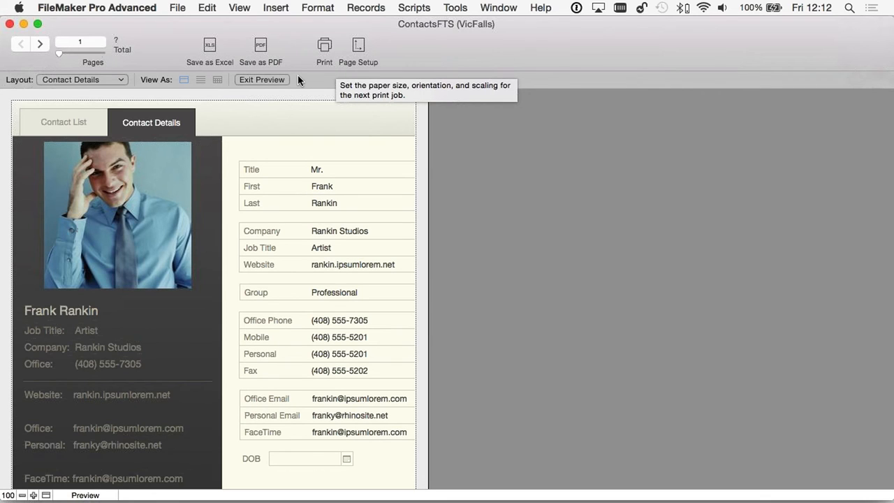
click(265, 80)
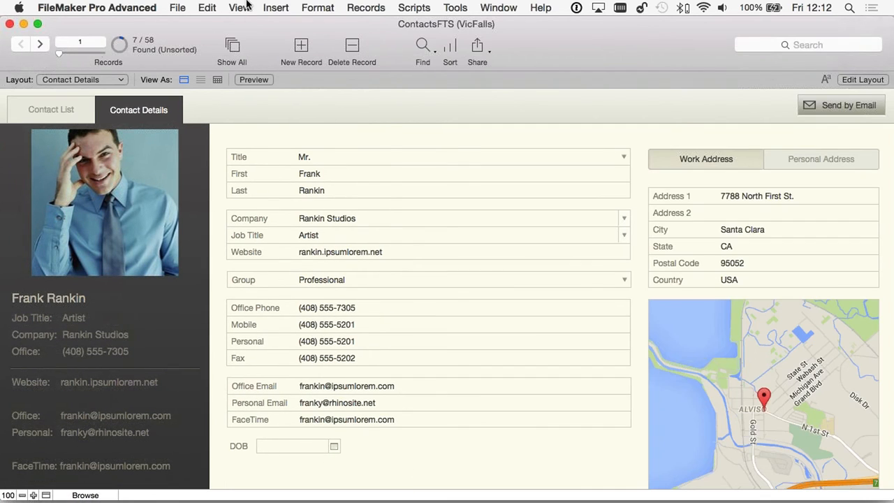
- In Layout mode, draw a header button running Go to Layout [Contacts | iPad]
click(239, 8)
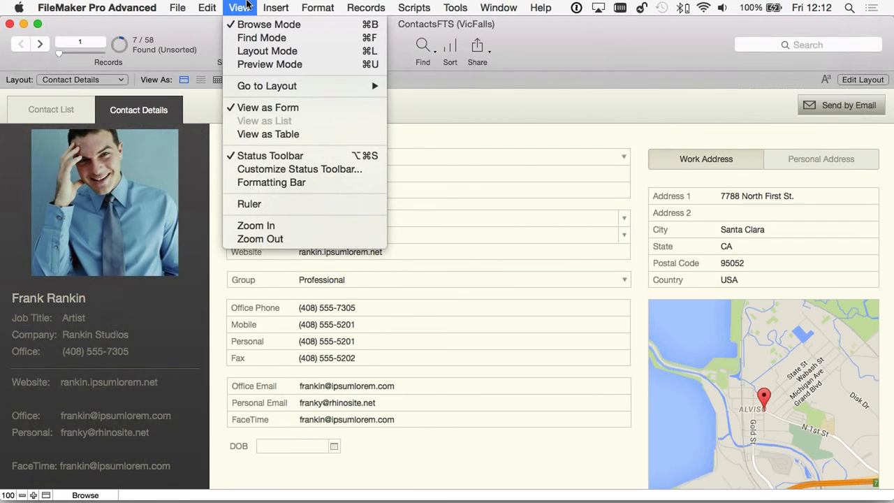
click(308, 52)
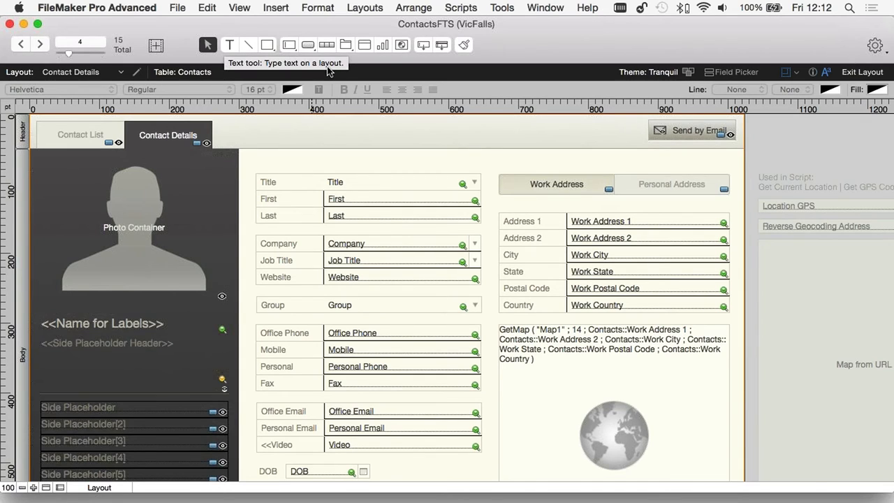
click(308, 50)
drag(279, 117, 363, 141)
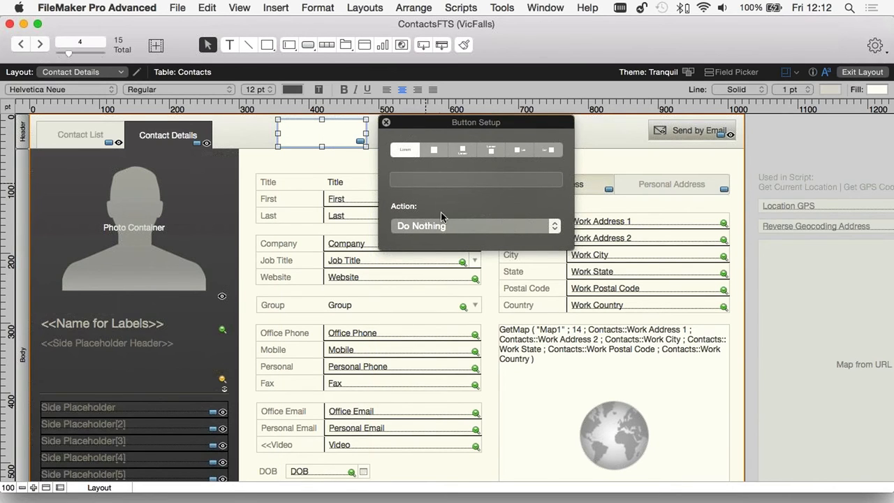
click(424, 227)
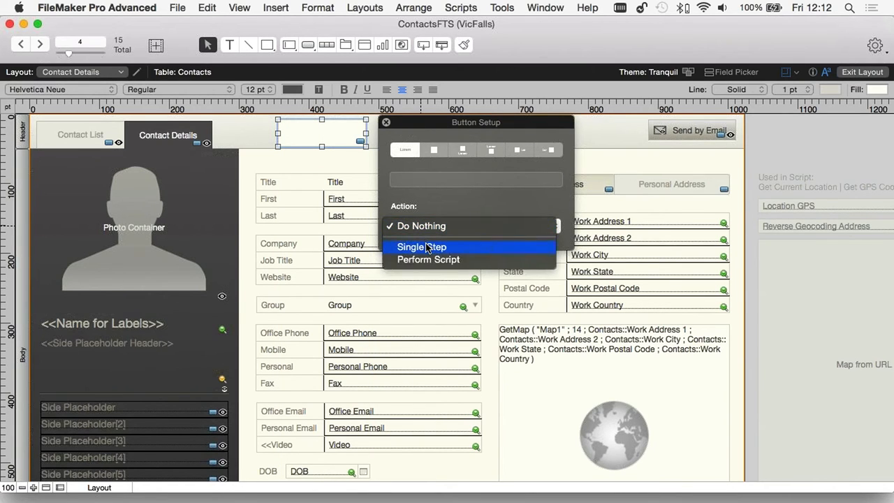
click(426, 247)
text(g)
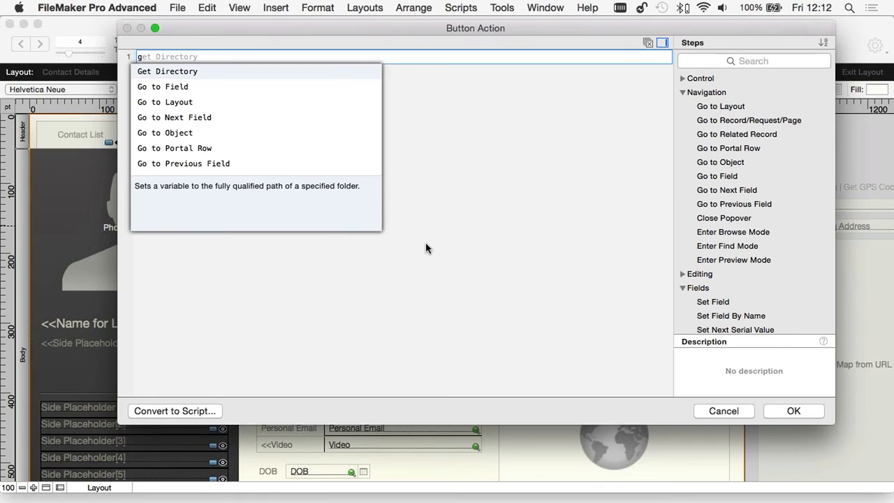
click(181, 105)
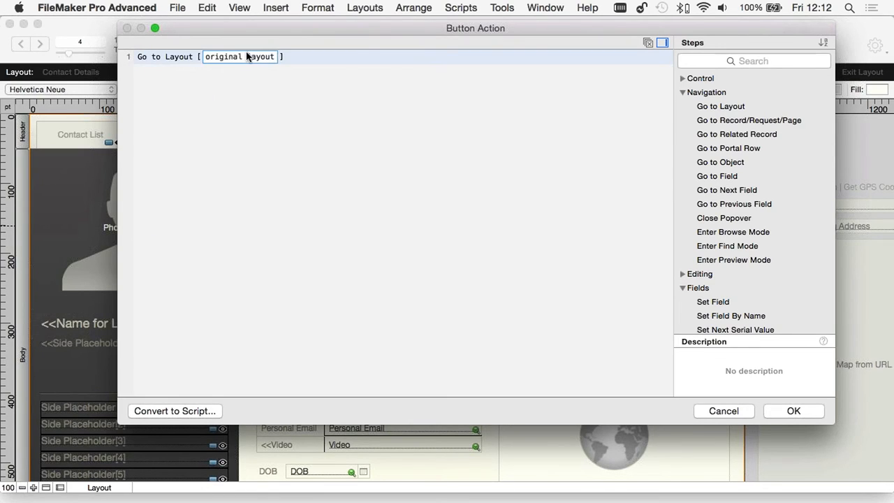
click(250, 59)
click(252, 78)
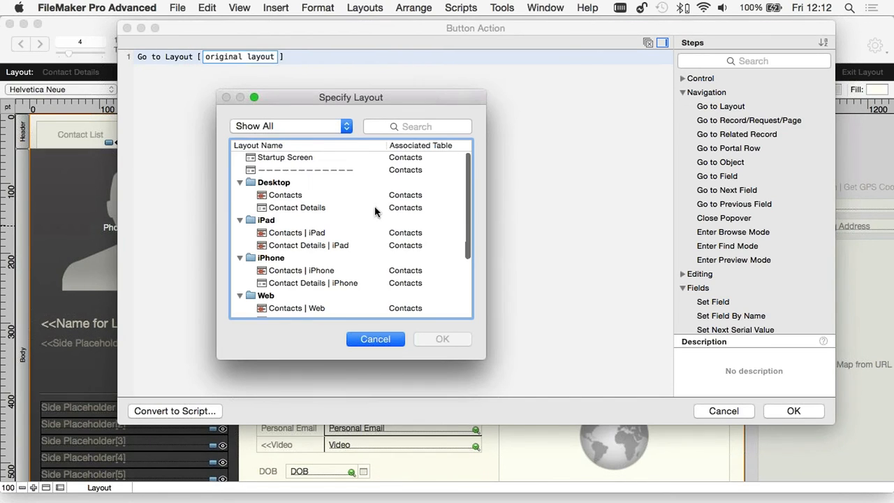
double_click(280, 234)
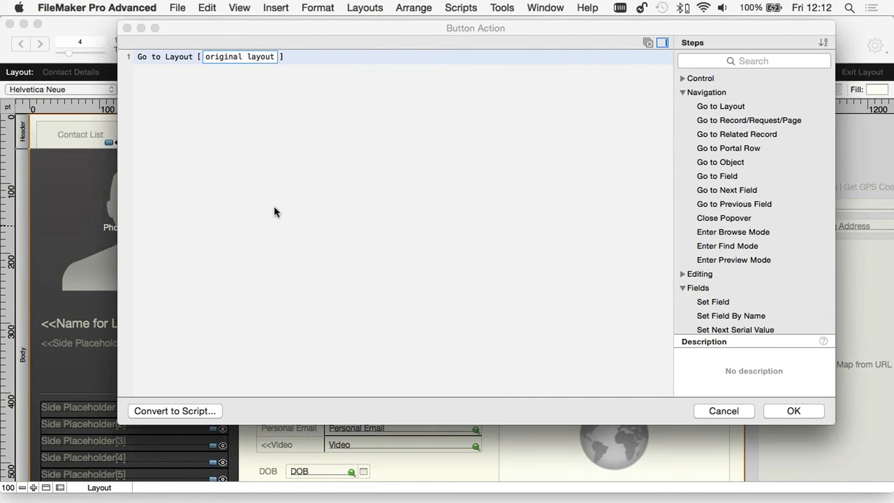
click(794, 411)
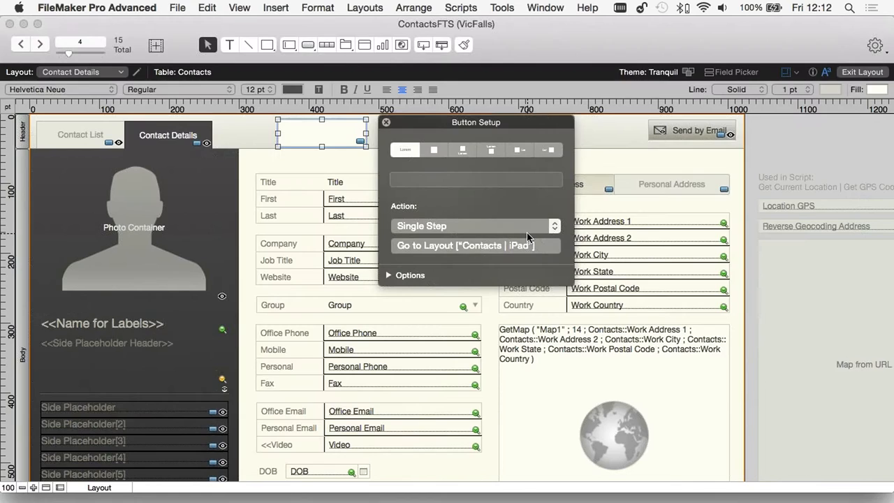
- Label the button 'Got Layout', nudge it upward, then delete it
click(427, 179)
text(Got)
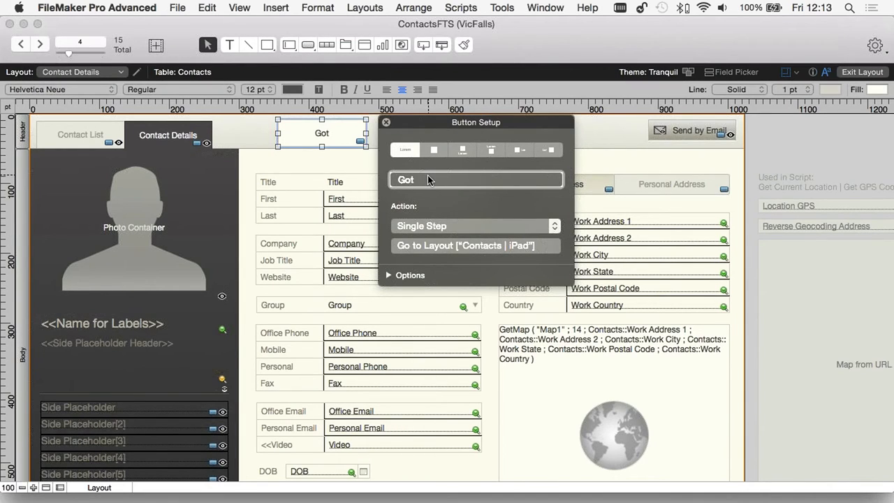
text( Layout)
click(272, 132)
drag(342, 137, 346, 135)
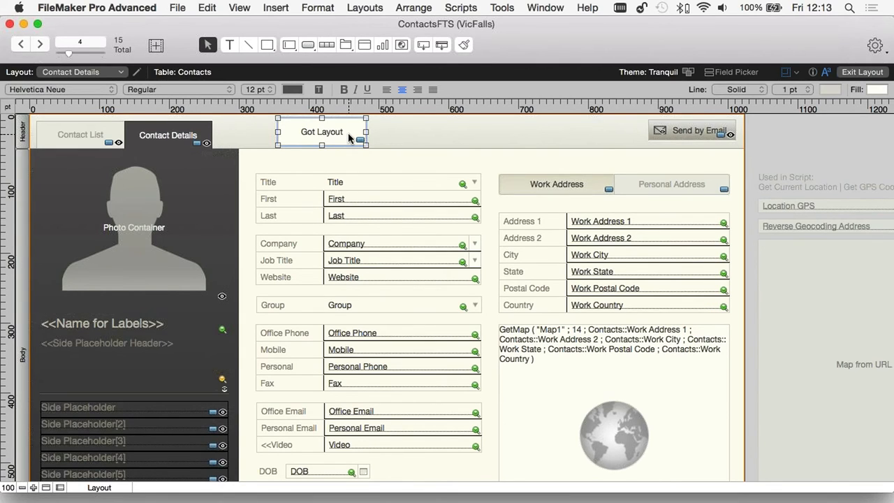
key(Delete)
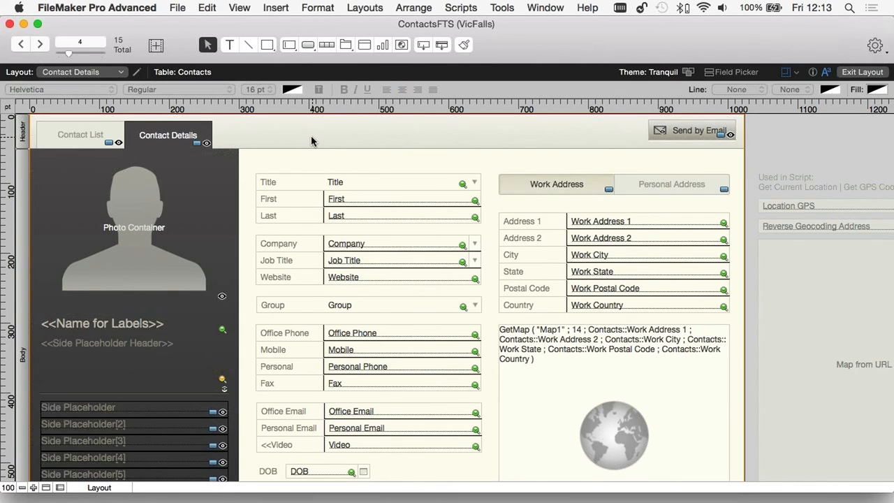
click(230, 44)
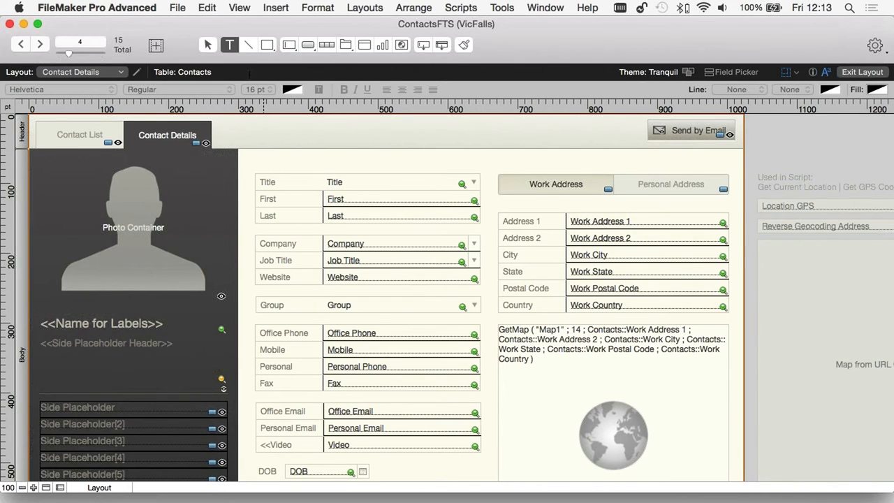
click(270, 126)
text(sd)
key(Escape)
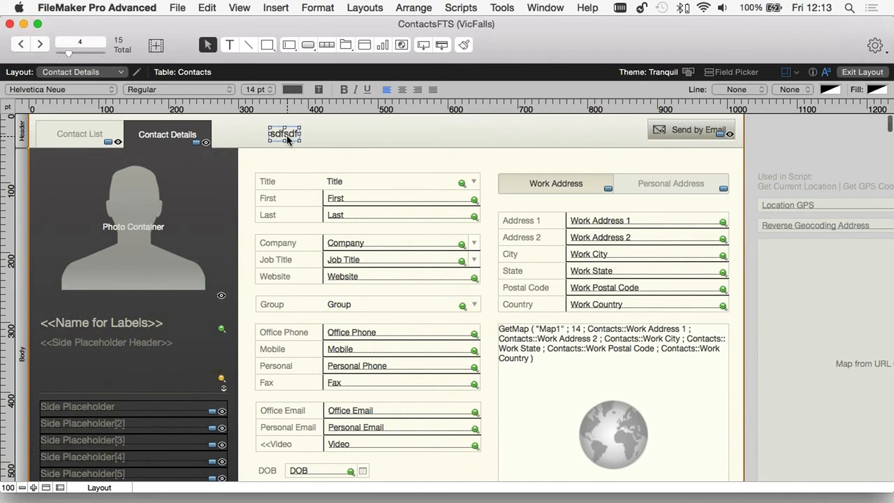
key(Delete)
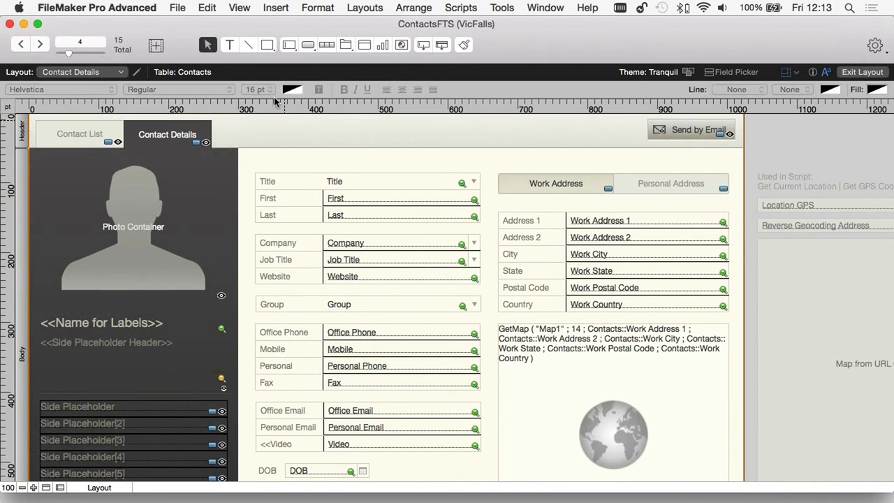
click(249, 45)
drag(263, 134, 325, 132)
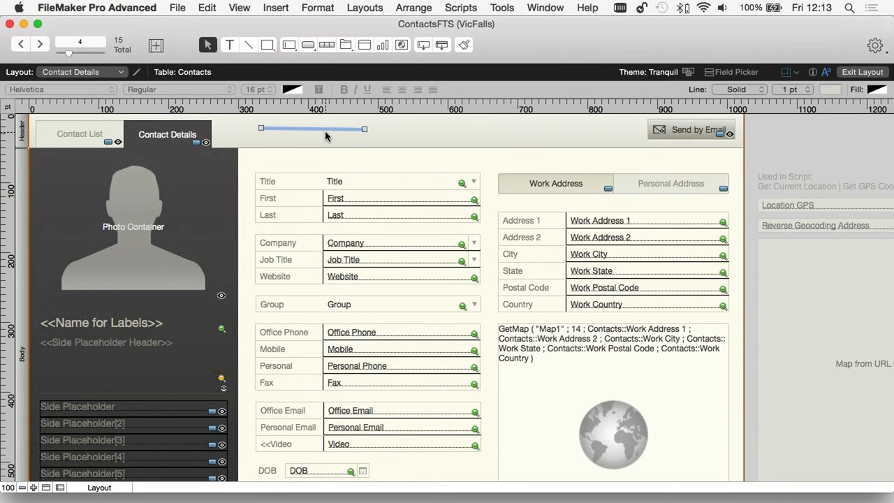
key(Delete)
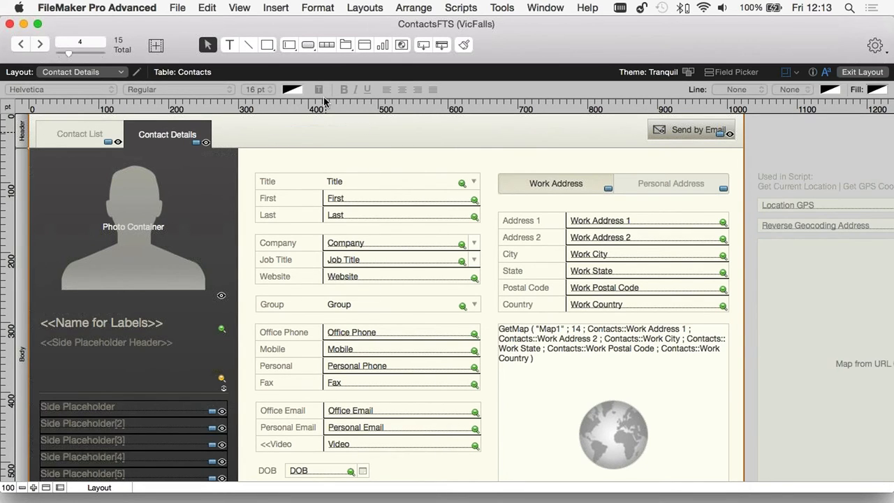
click(267, 45)
- Draw a header rectangle and apply the Column Header Region theme style in the Inspector
drag(286, 119, 377, 140)
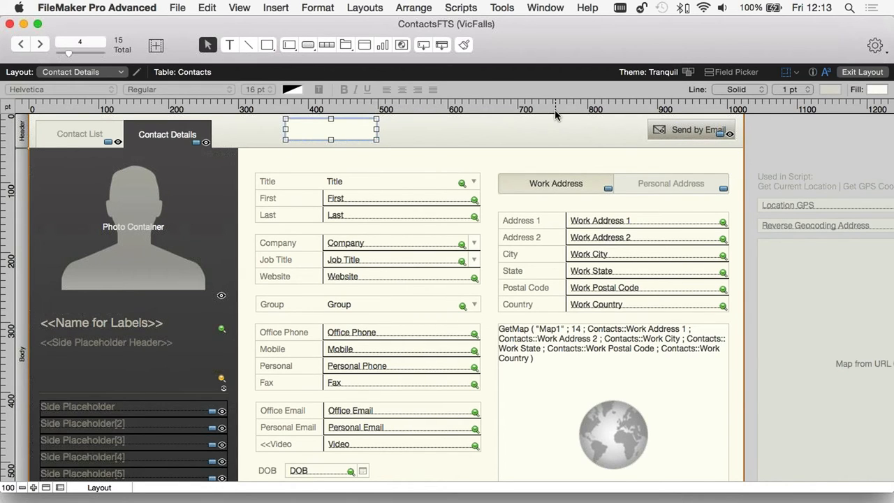
key(super+i)
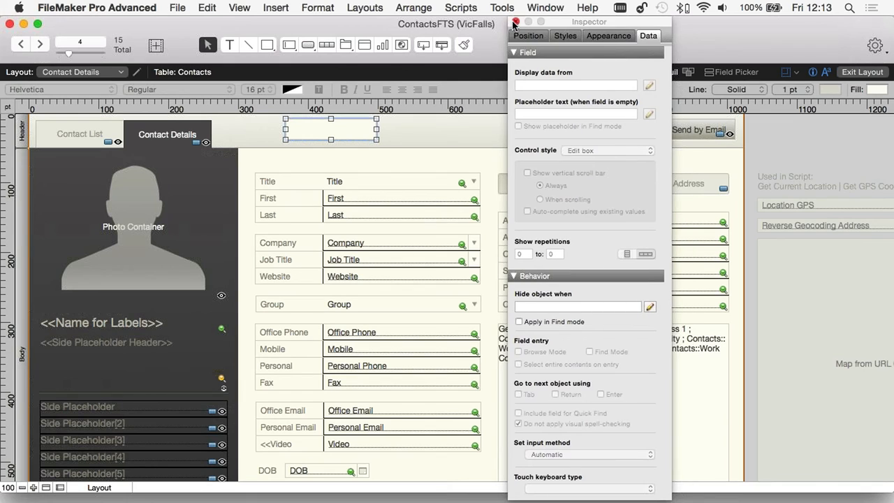
click(526, 21)
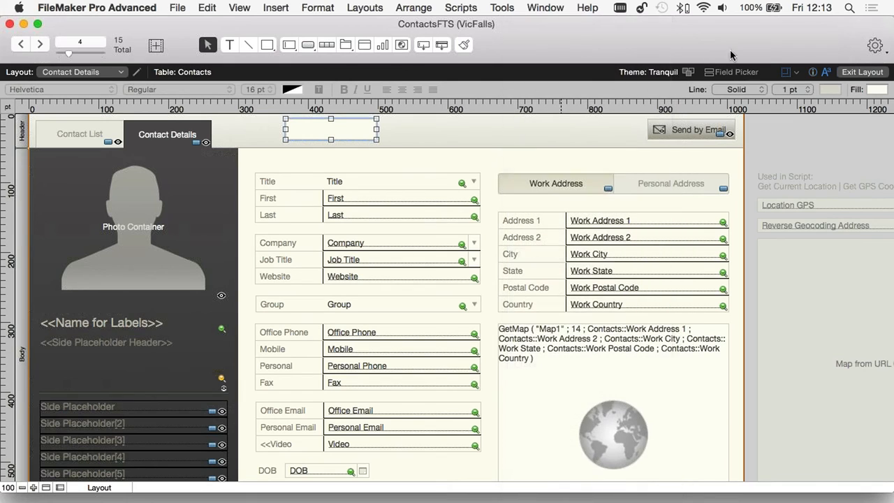
click(812, 72)
drag(563, 24, 525, 24)
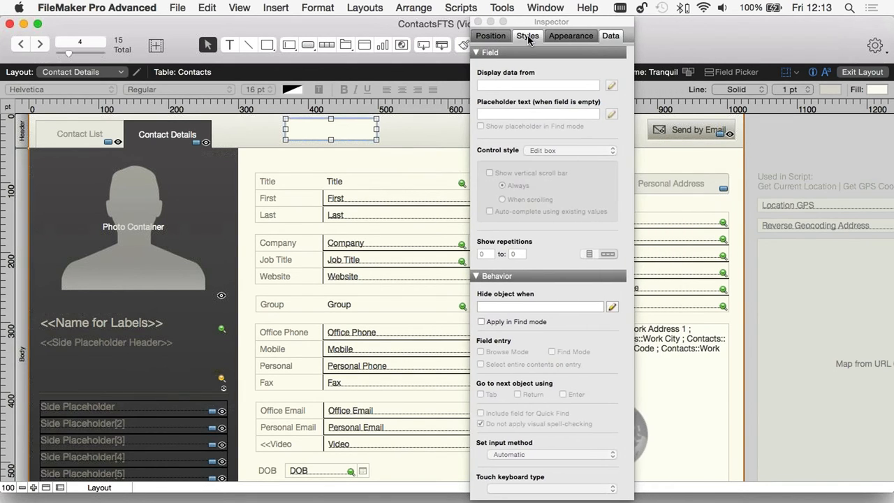
click(527, 35)
click(529, 133)
click(525, 147)
click(521, 168)
click(520, 204)
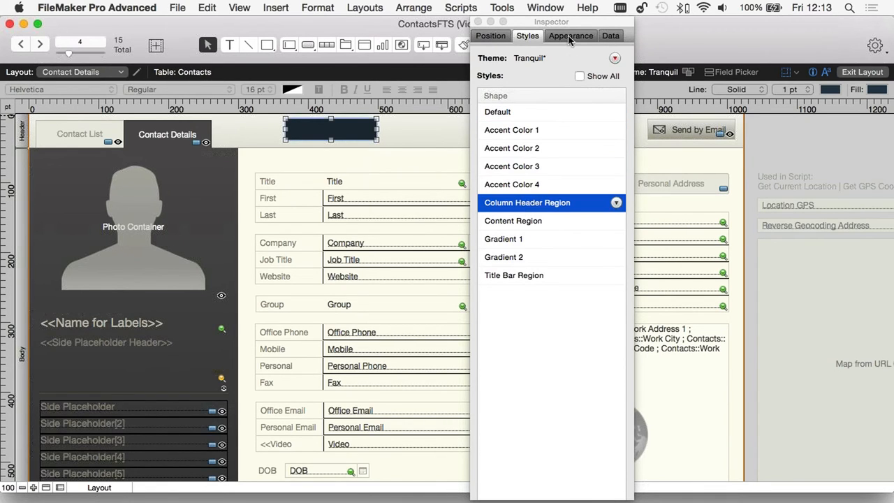
- Give the rectangle a blue fill, close the Inspector, then delete the rectangle
click(571, 36)
click(489, 197)
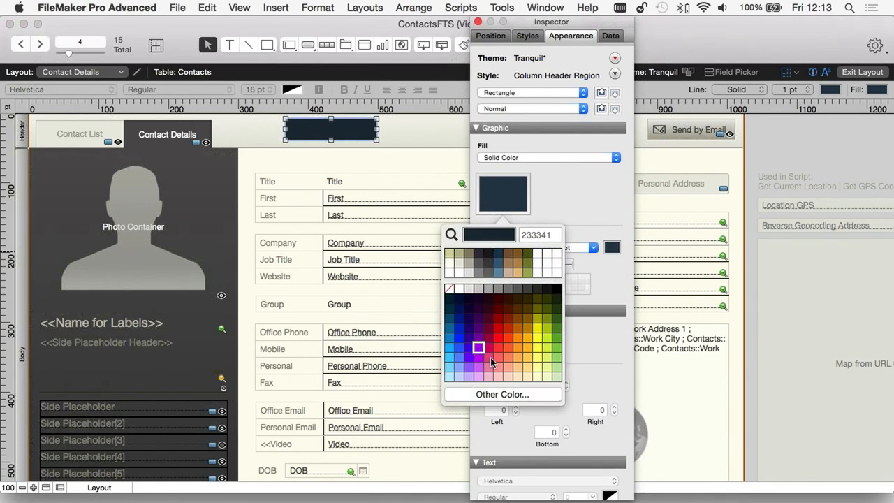
click(467, 349)
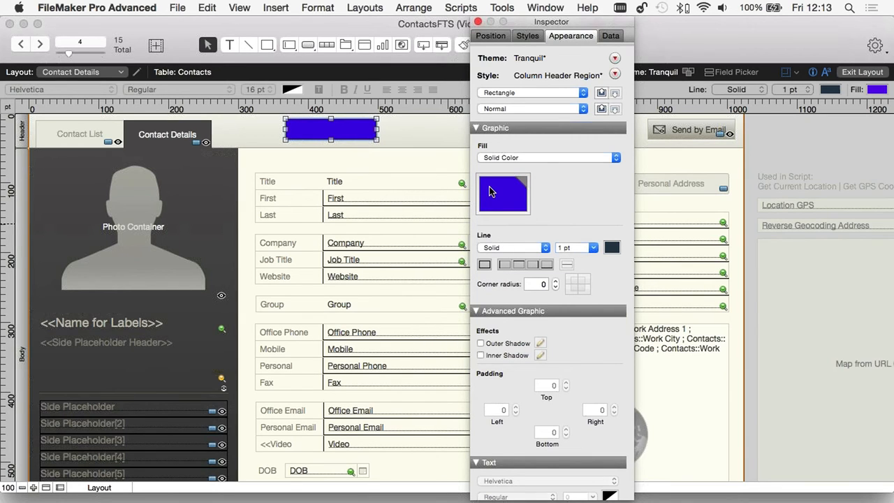
click(479, 23)
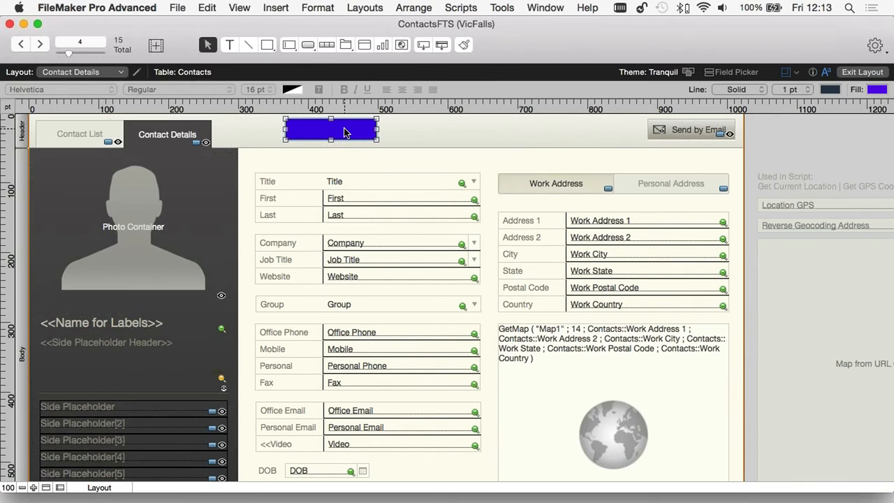
key(Delete)
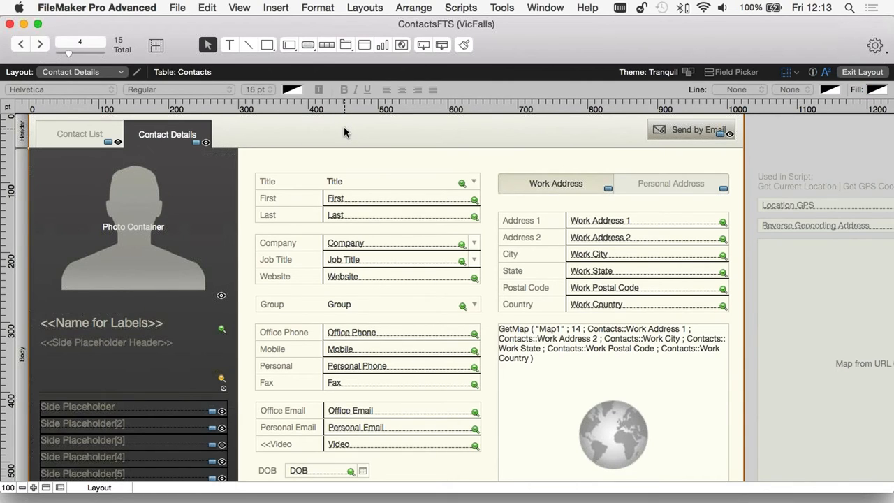
click(328, 46)
drag(276, 121, 468, 140)
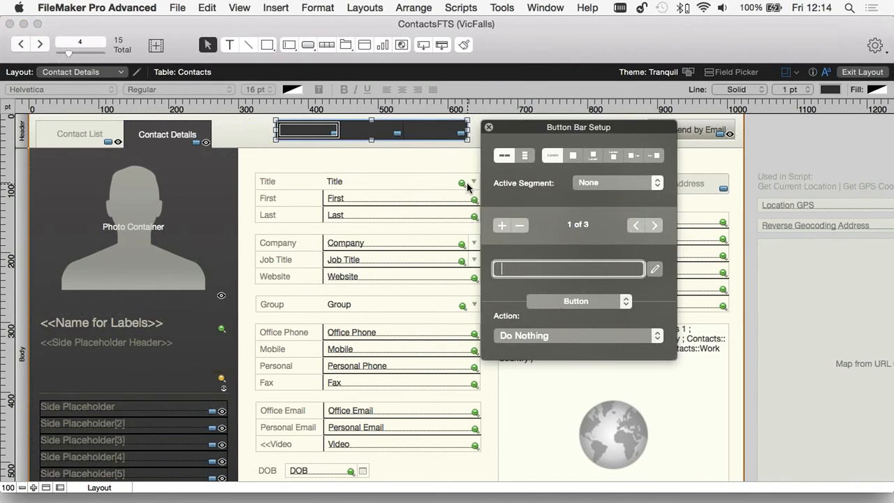
click(500, 226)
click(501, 225)
drag(467, 131, 480, 131)
click(573, 155)
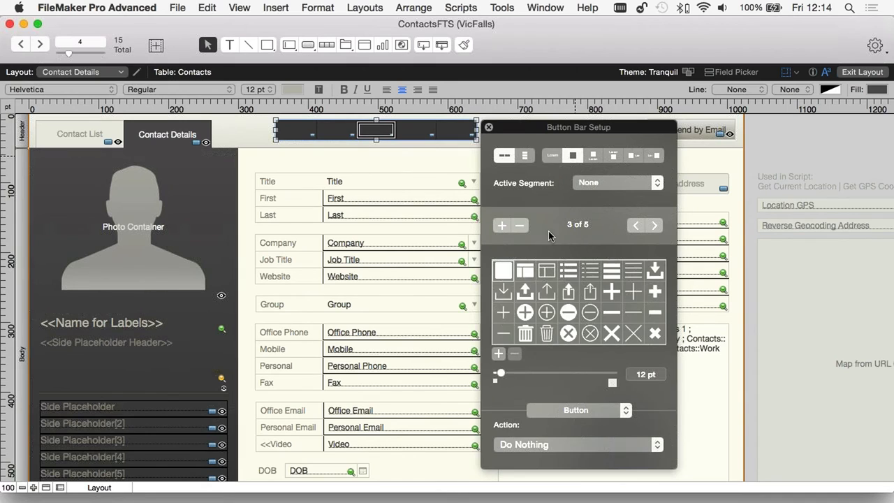
click(525, 291)
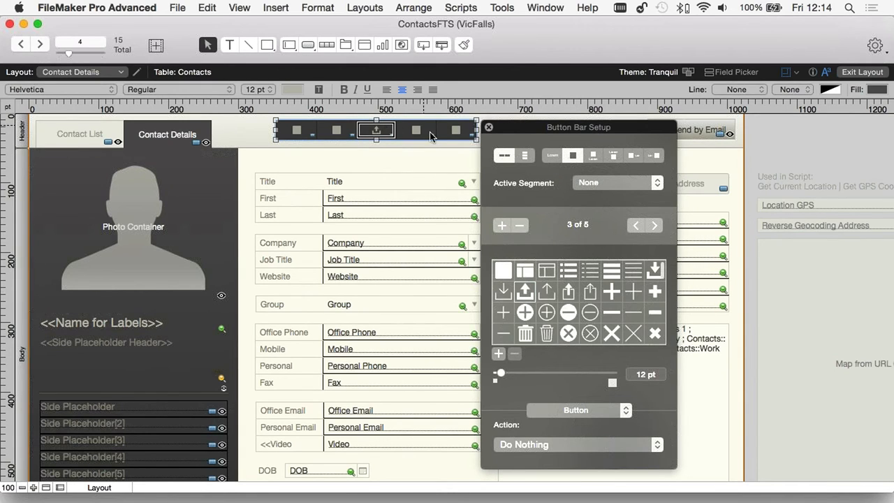
click(430, 134)
click(591, 312)
click(457, 131)
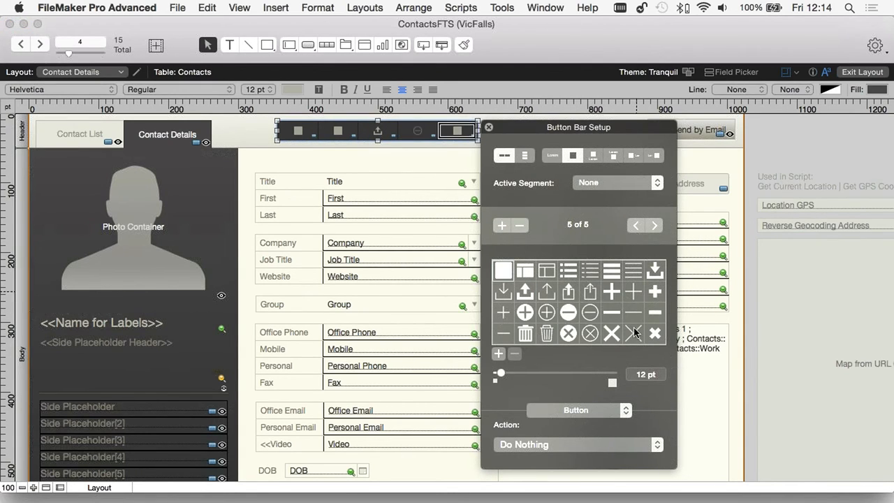
click(612, 312)
click(298, 131)
click(526, 331)
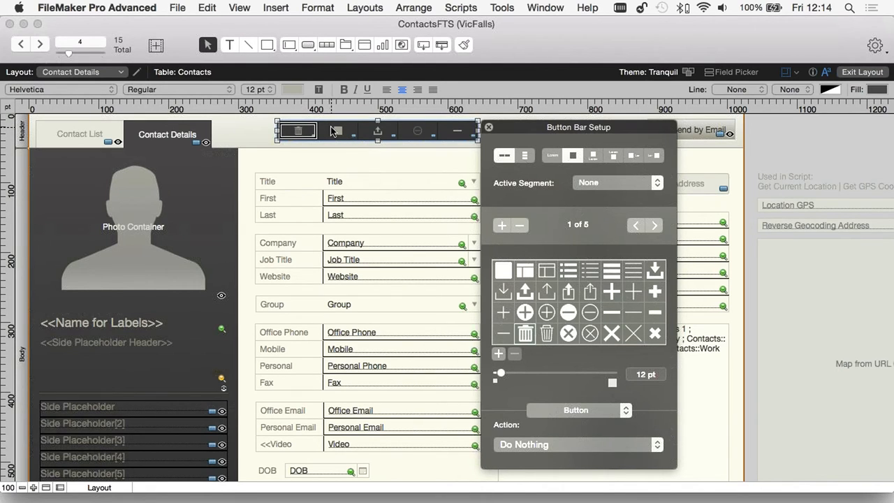
click(489, 127)
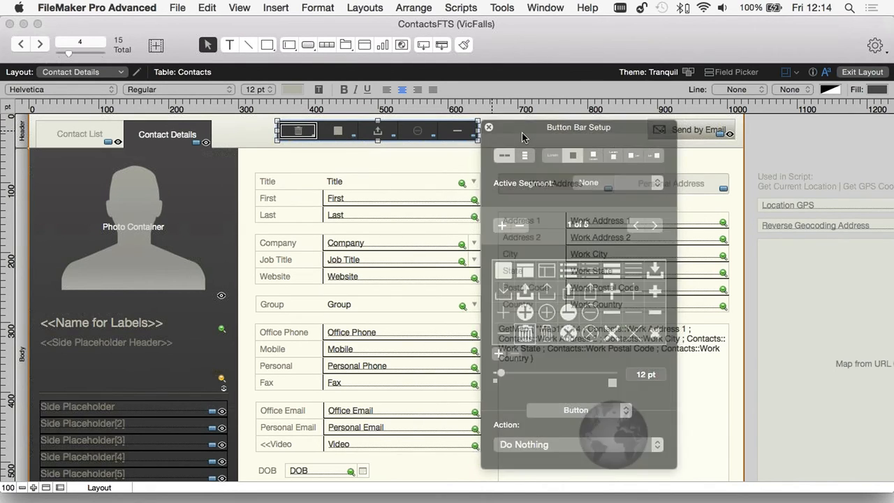
click(502, 133)
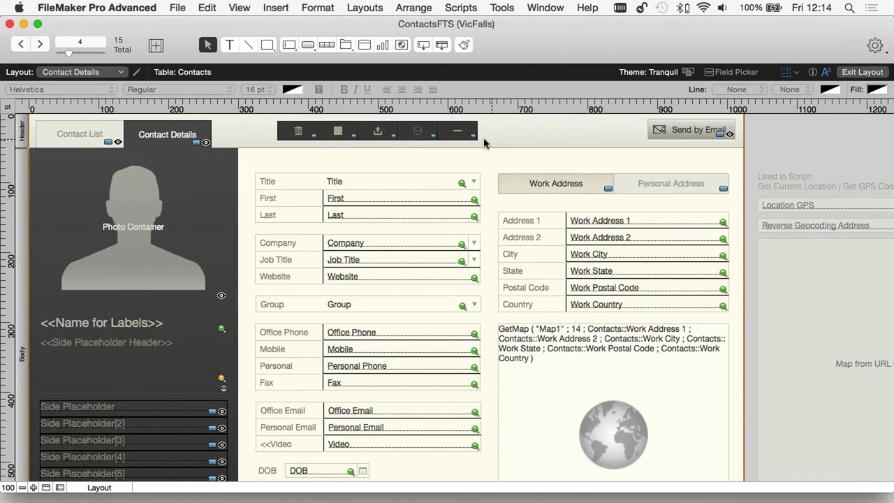
click(435, 133)
key(Delete)
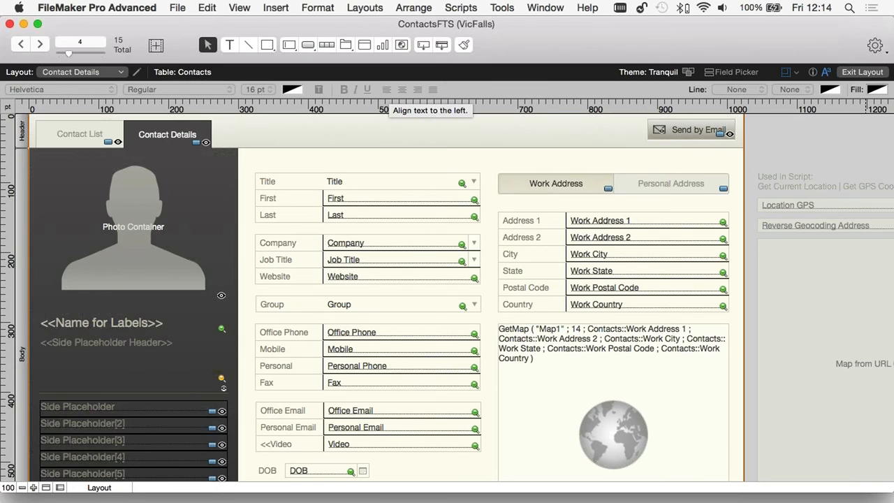
- Switch to Browse mode and choose Save when asked to save the layout changes
click(232, 7)
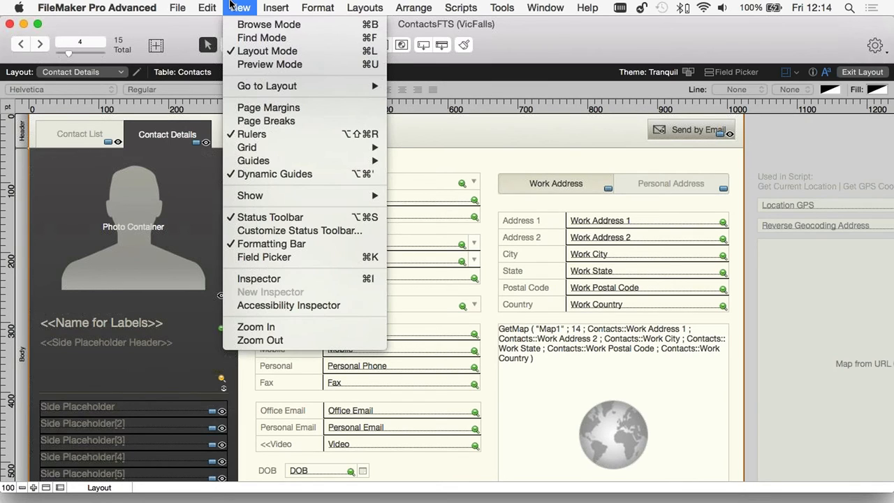
click(260, 26)
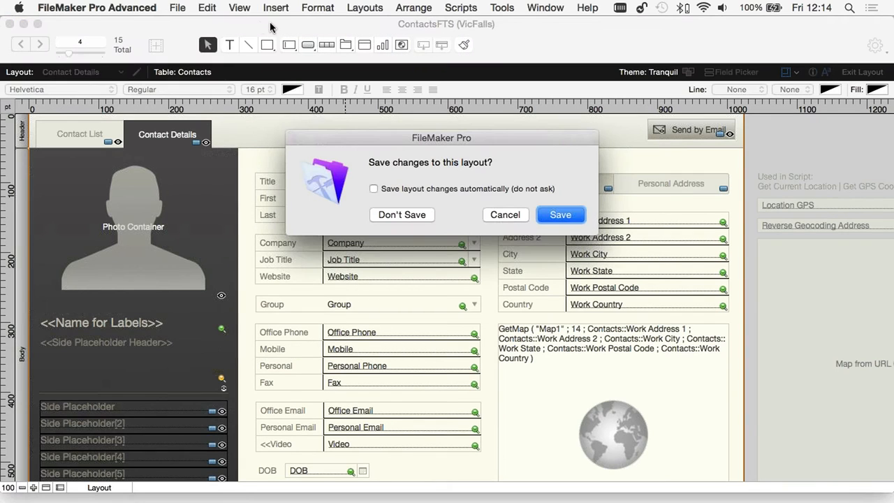
click(563, 214)
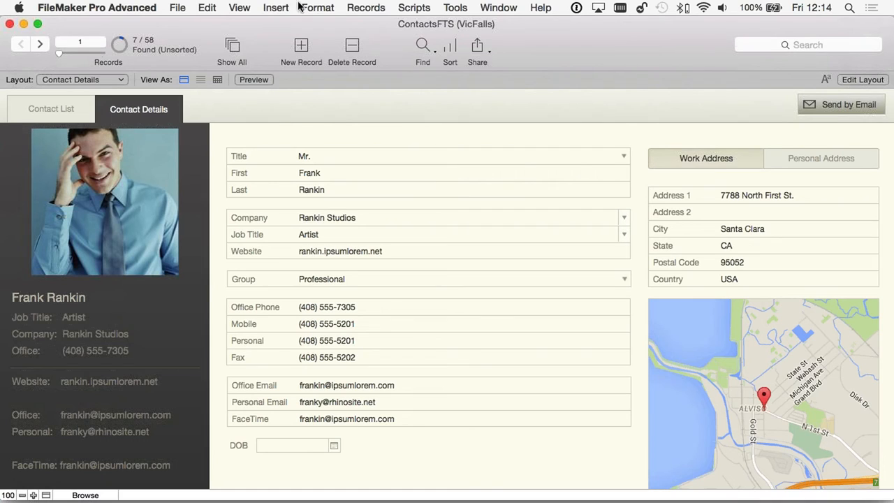
click(209, 9)
mouse_move(239, 8)
click(252, 37)
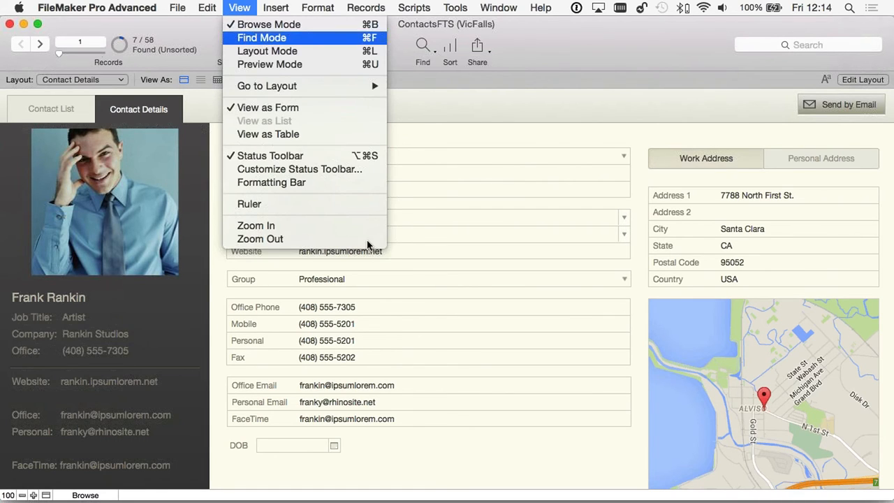
click(239, 8)
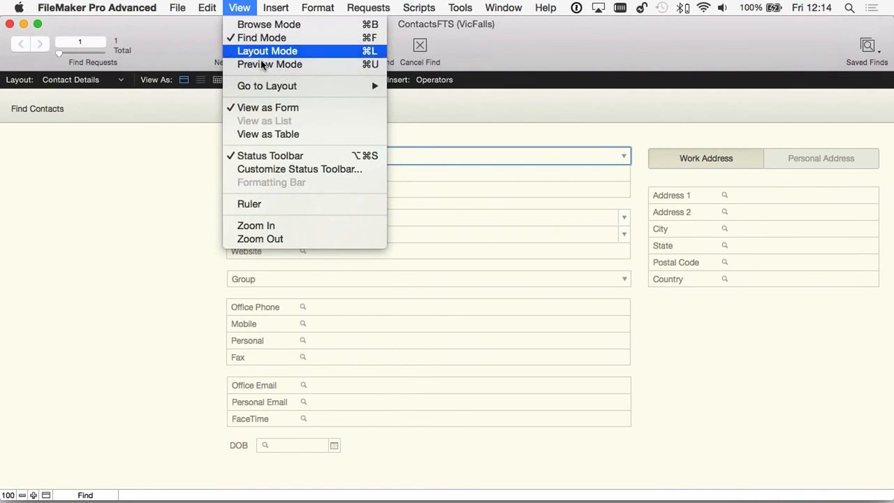
click(251, 52)
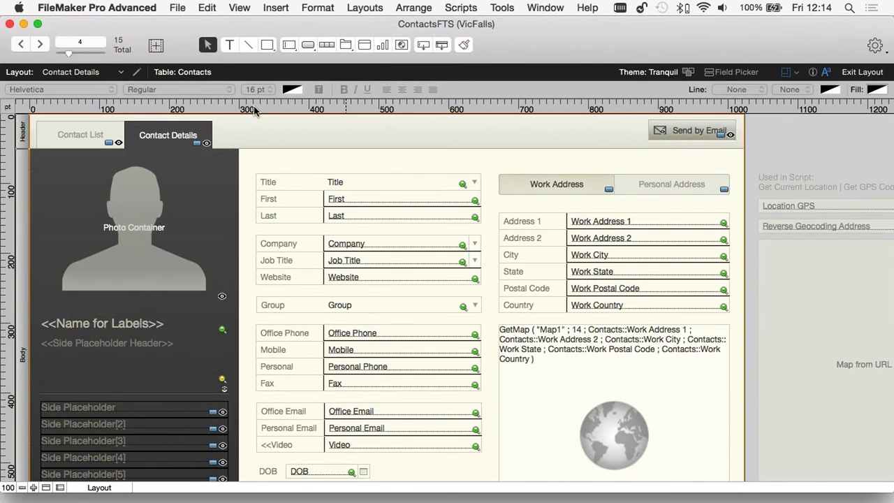
click(64, 74)
mouse_move(70, 134)
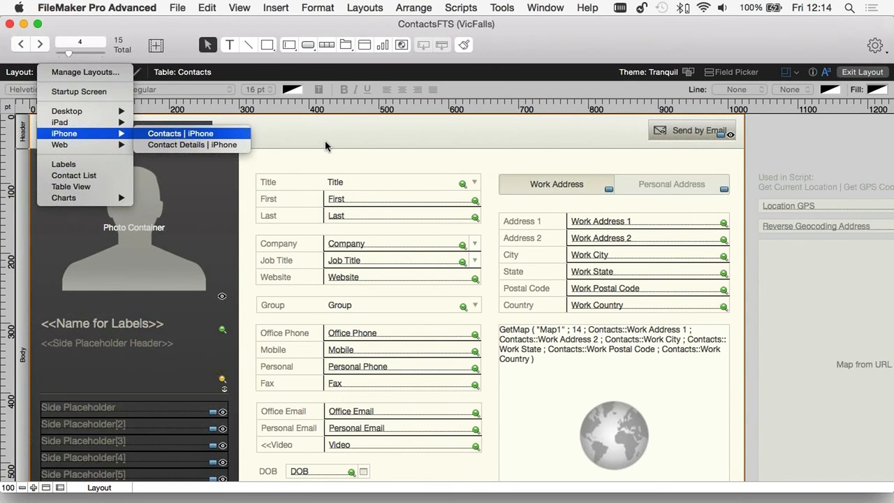
click(310, 133)
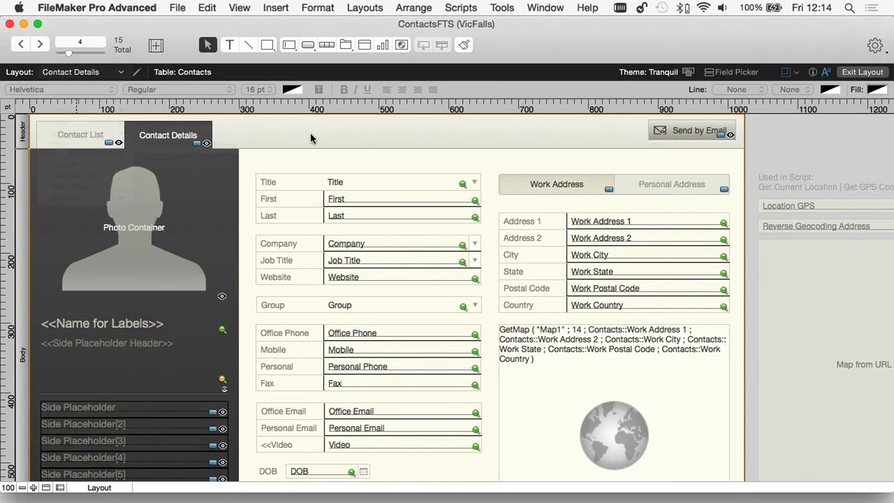
click(239, 8)
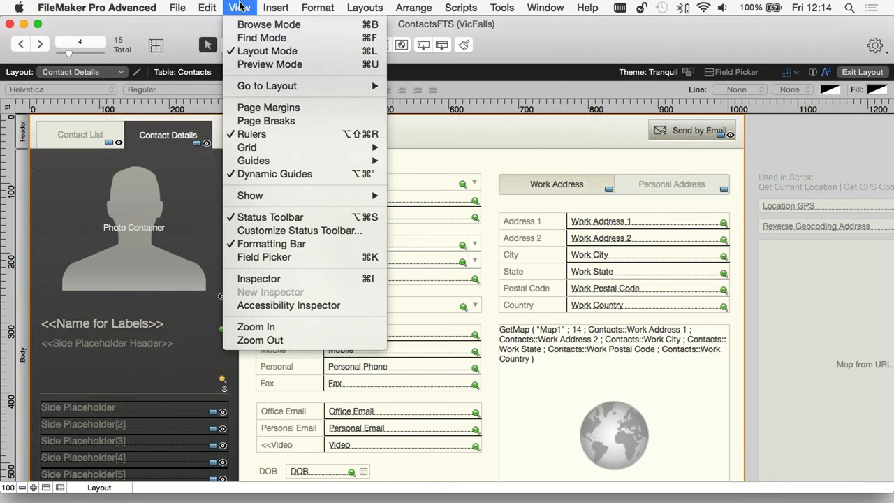
click(269, 64)
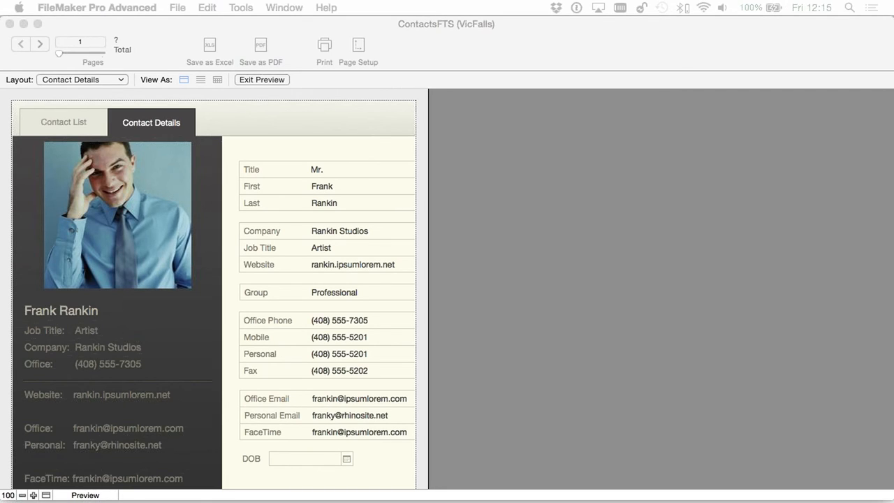
click(251, 79)
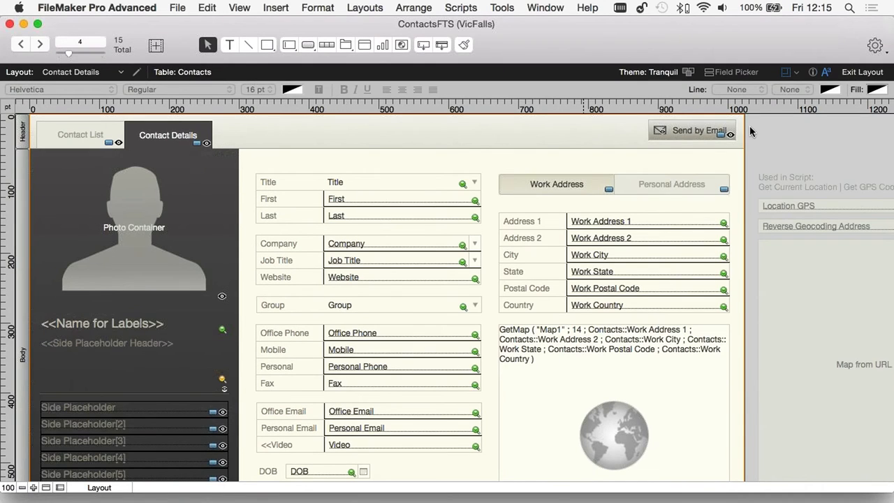
click(858, 73)
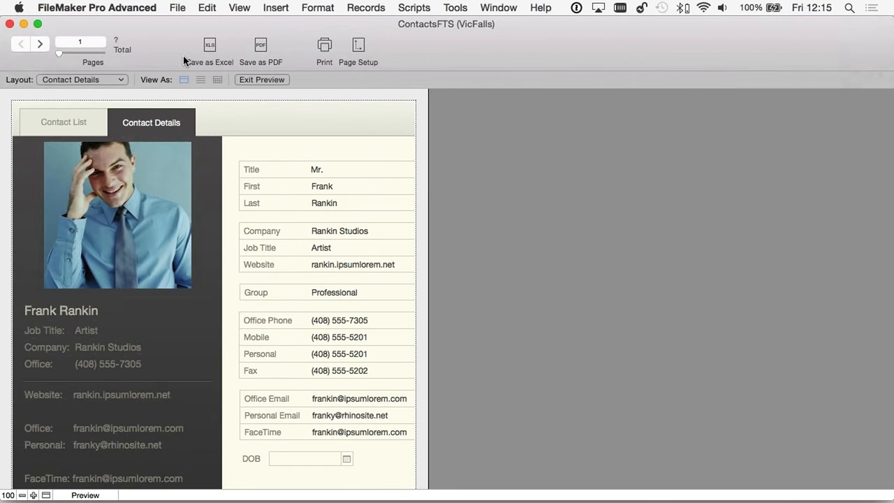
click(252, 80)
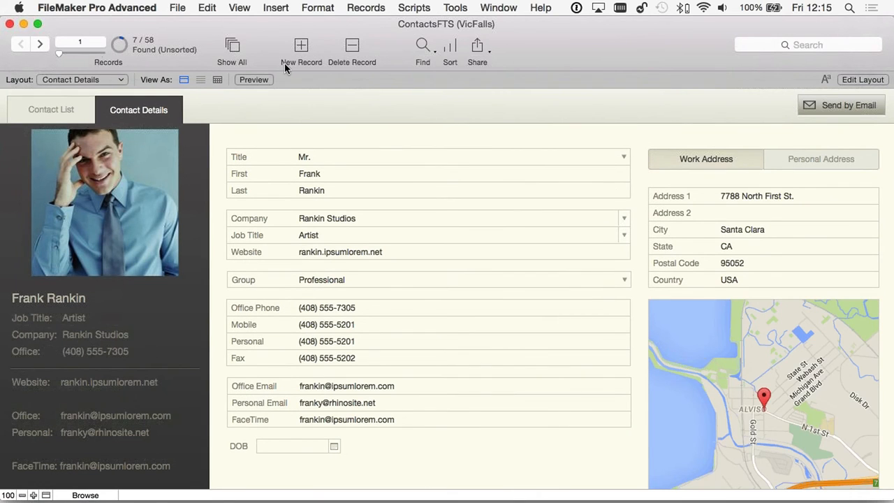
- Create a new contact record with Title Mr. and the contact's first and last names
click(360, 7)
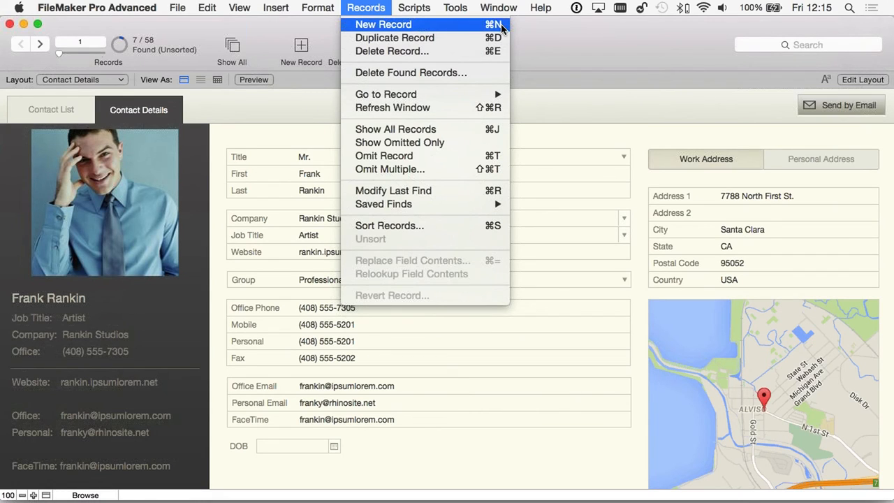
click(368, 25)
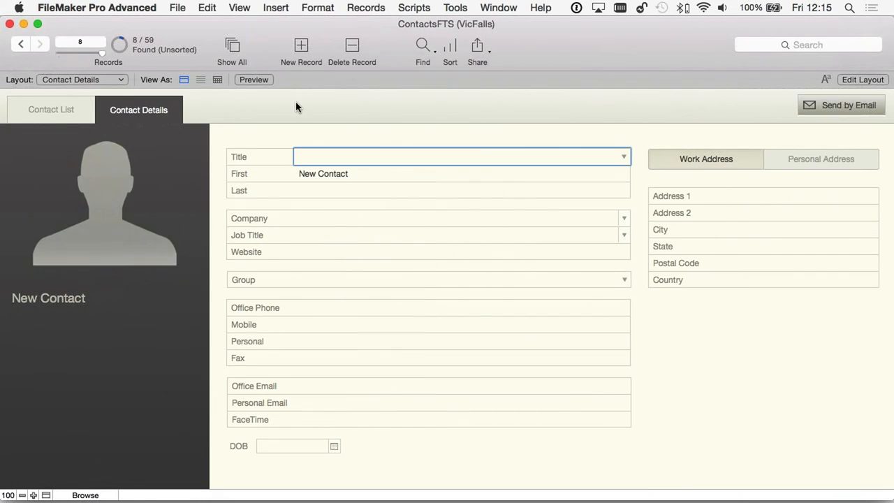
click(319, 156)
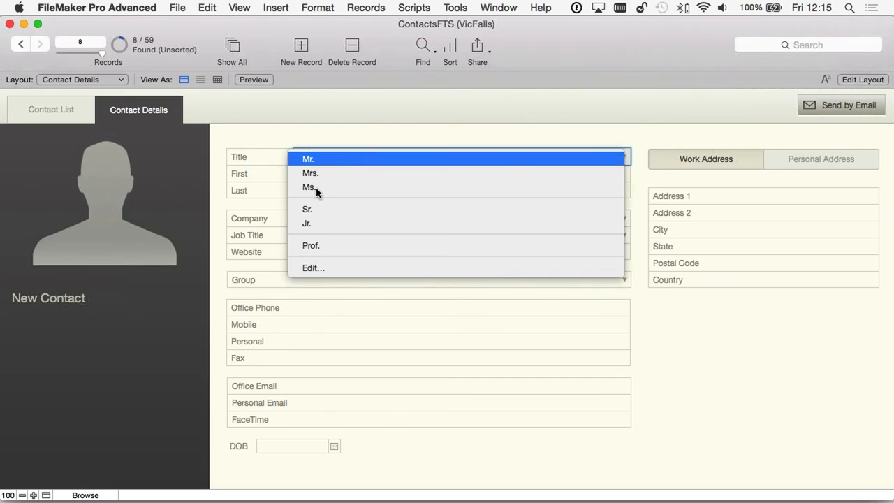
click(318, 105)
click(324, 174)
drag(379, 173, 275, 173)
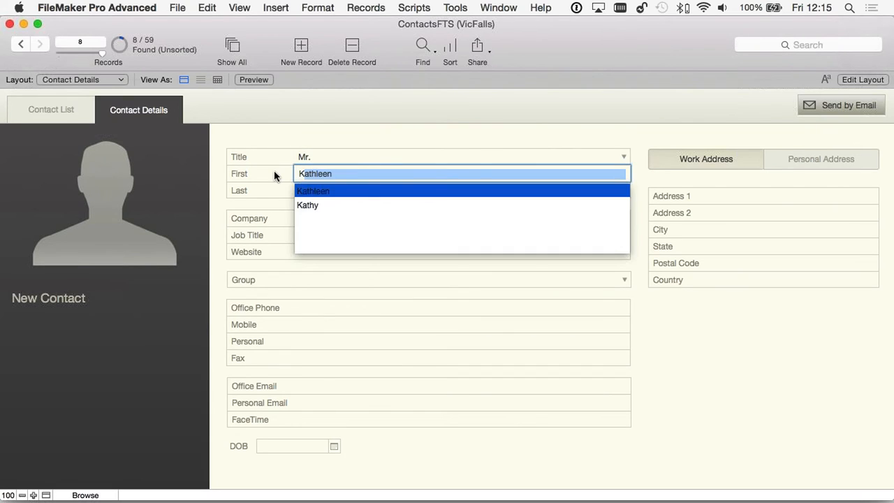
key(Tab)
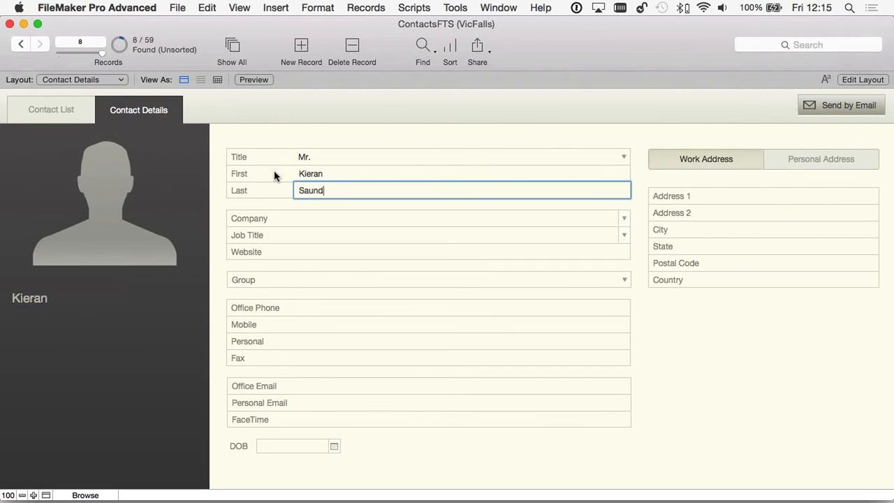
click(290, 208)
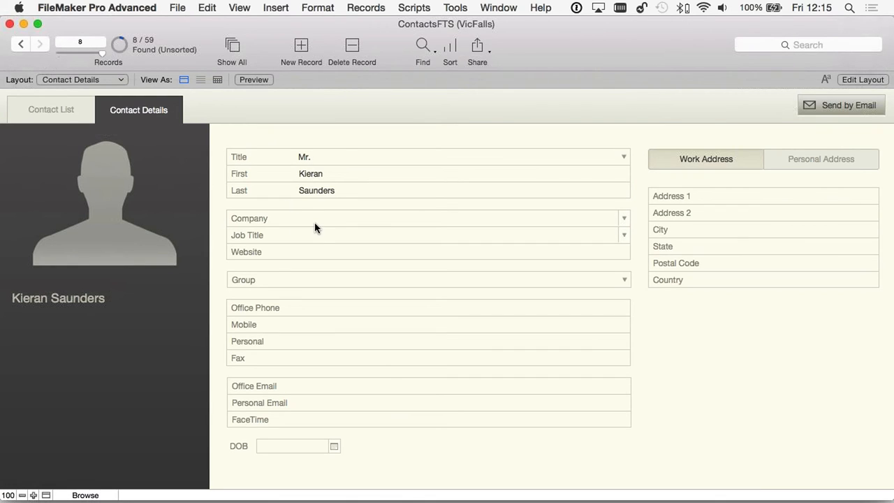
- Set the new contact's Company to Abbott Securities and job title to 'sdsdsadssad'
click(313, 218)
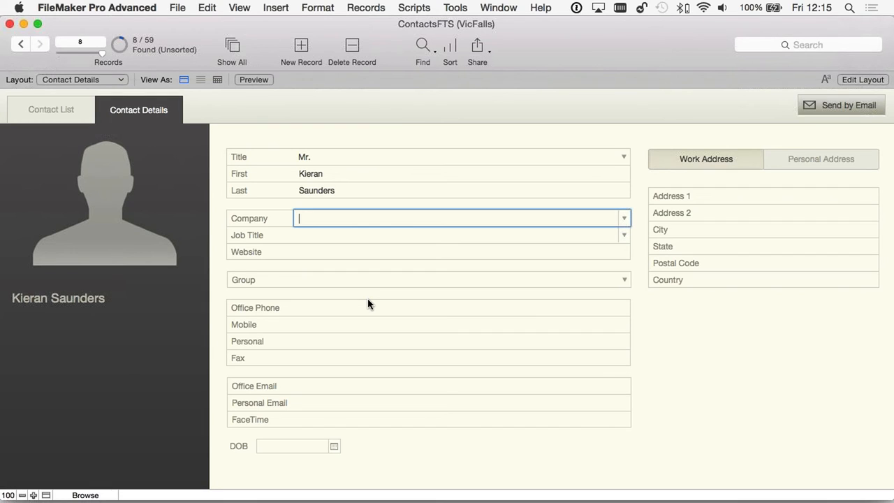
click(615, 219)
click(310, 236)
key(Tab)
text(sdsdsadssad)
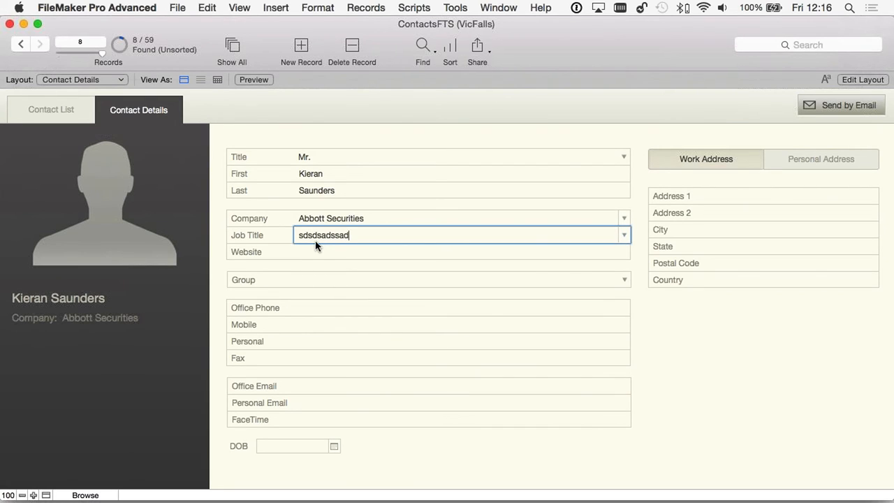
click(219, 233)
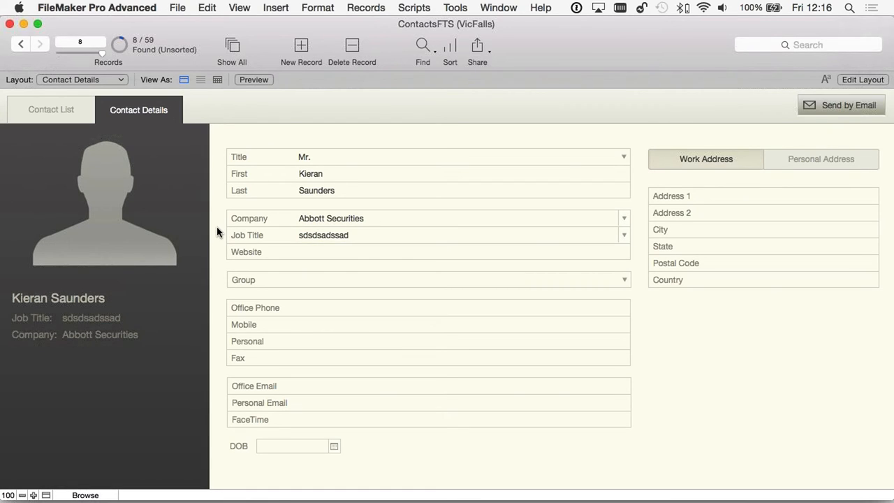
click(91, 81)
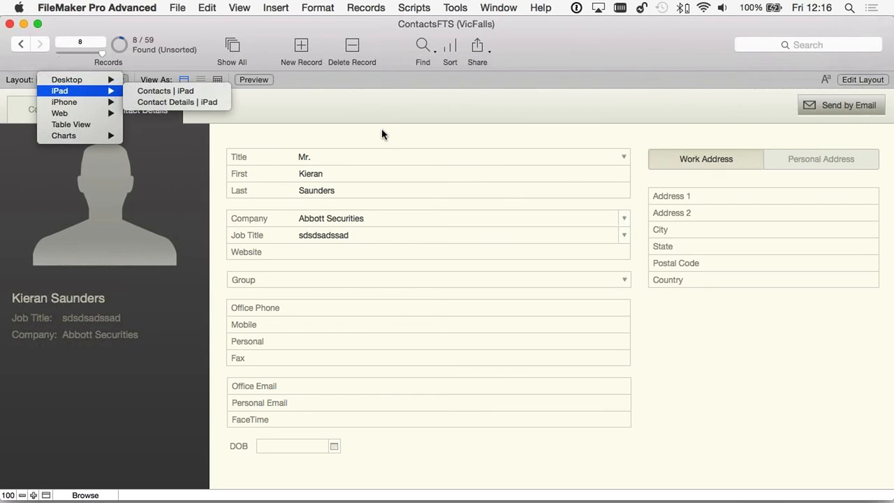
- Delete the new Abbott Securities contact record and confirm the deletion
click(359, 146)
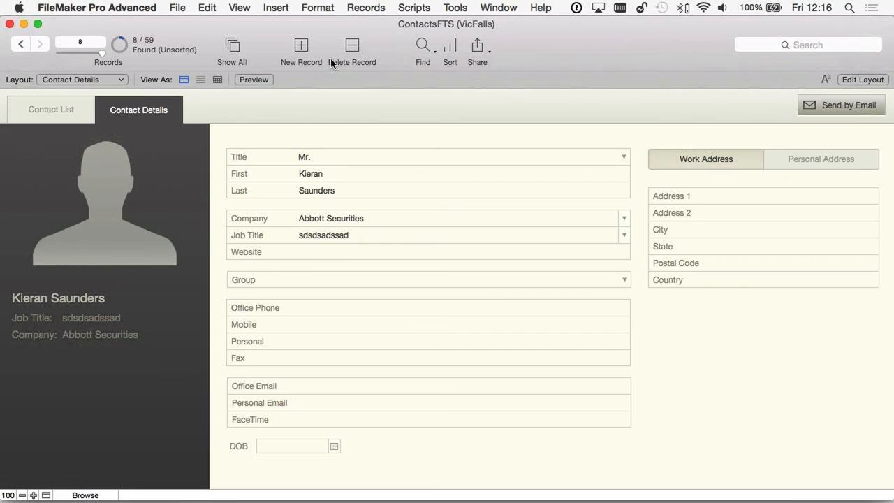
click(352, 48)
click(480, 199)
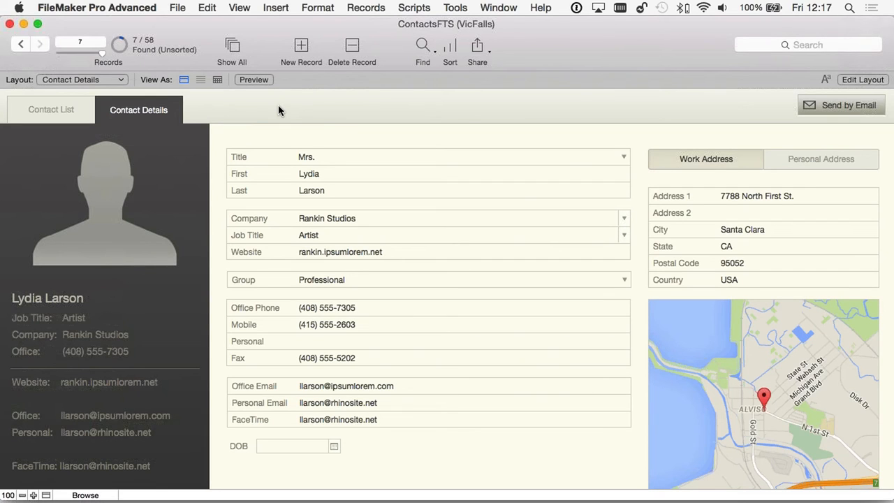
- From the Contact List of found contacts, open the Rankin Studios assistant's Contact Details record
click(67, 110)
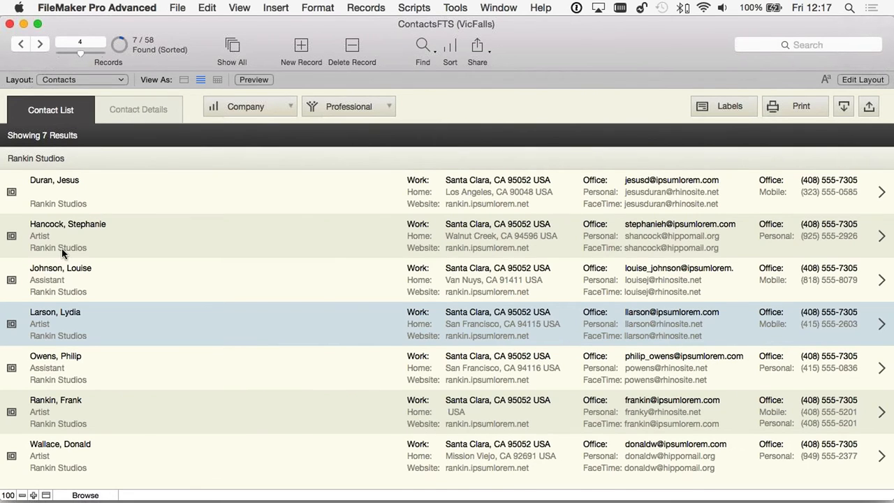
click(75, 363)
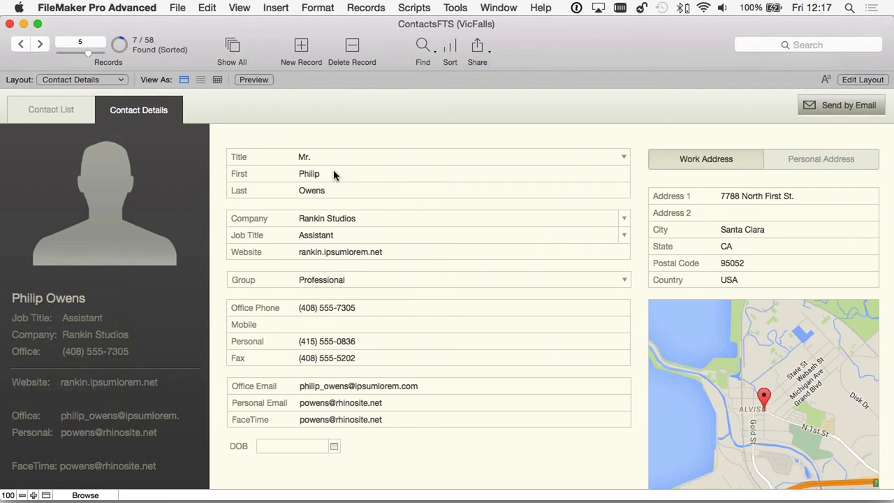
key(super+shift+d)
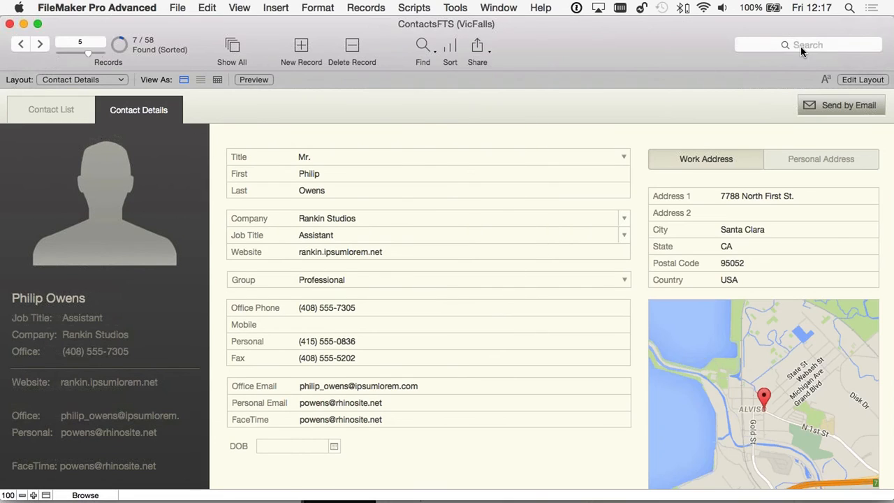
- On the desktop, find the contact by entering 'les' in the First name find field
click(777, 44)
click(422, 46)
click(312, 174)
text(leslie)
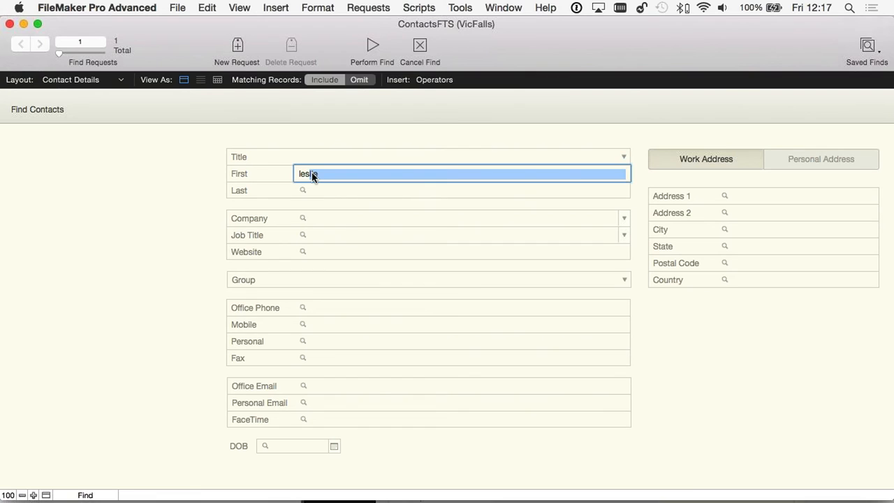
key(Return)
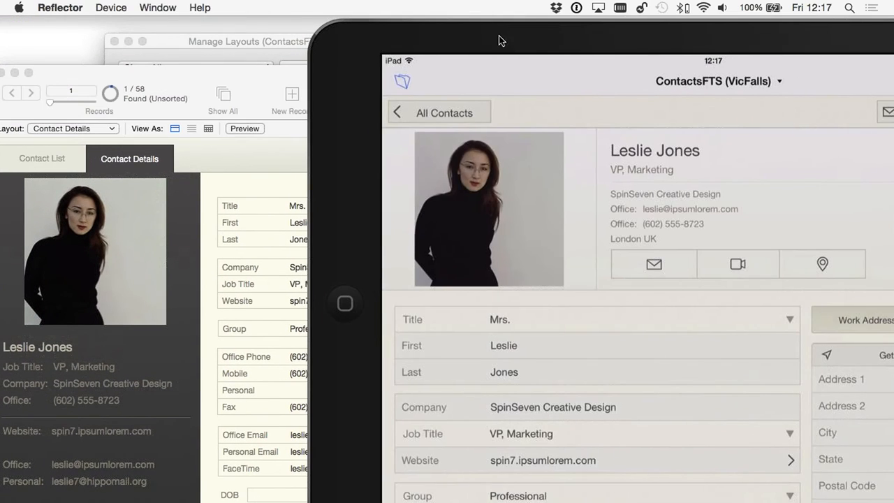
- Change the contact's last name to a new surname on the iPad, then attempt the same edit on the desktop
drag(499, 37, 525, 35)
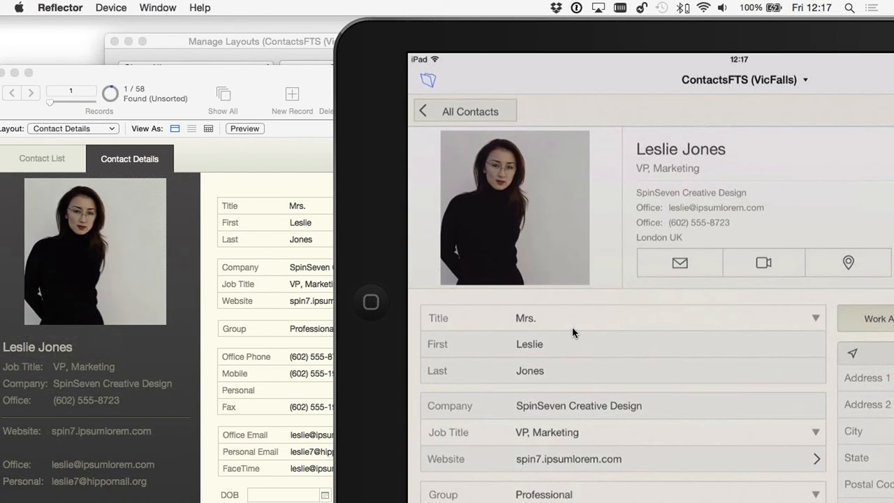
double_click(561, 370)
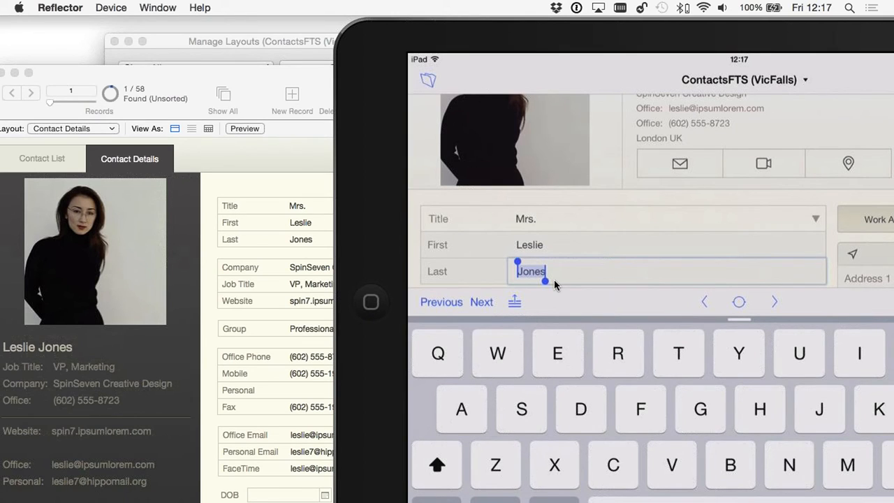
text(Smith)
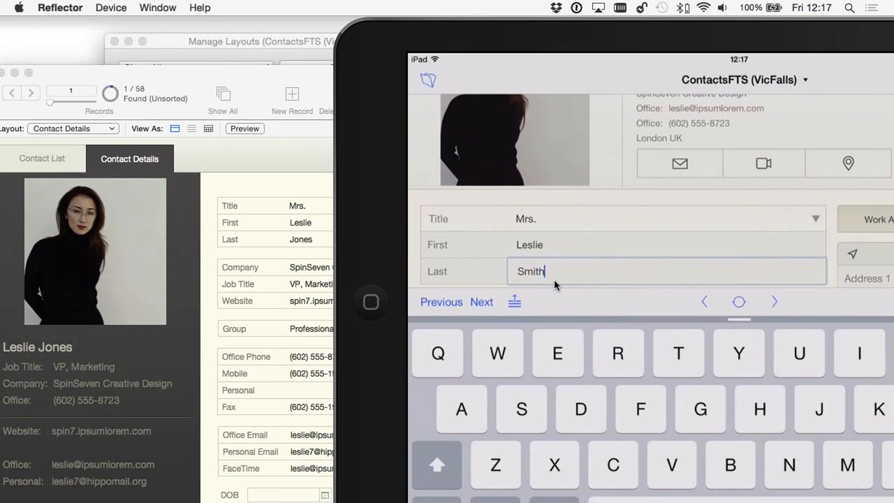
click(178, 232)
click(323, 239)
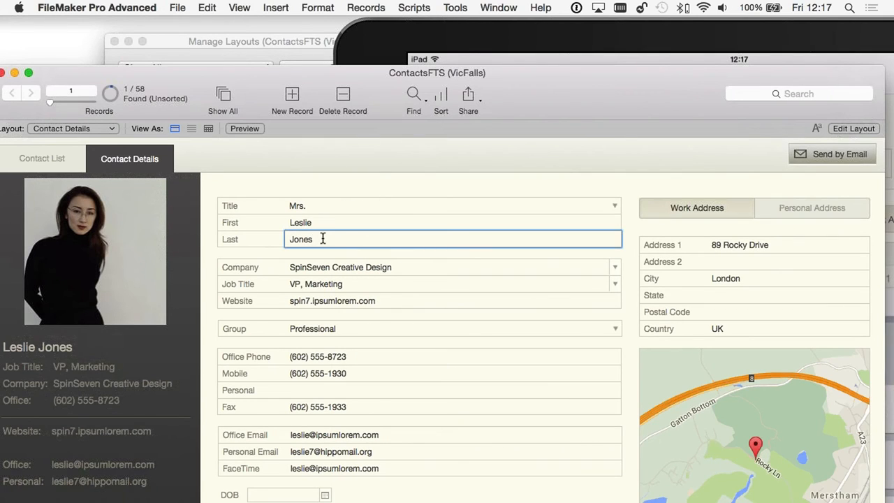
key(BackSpace)
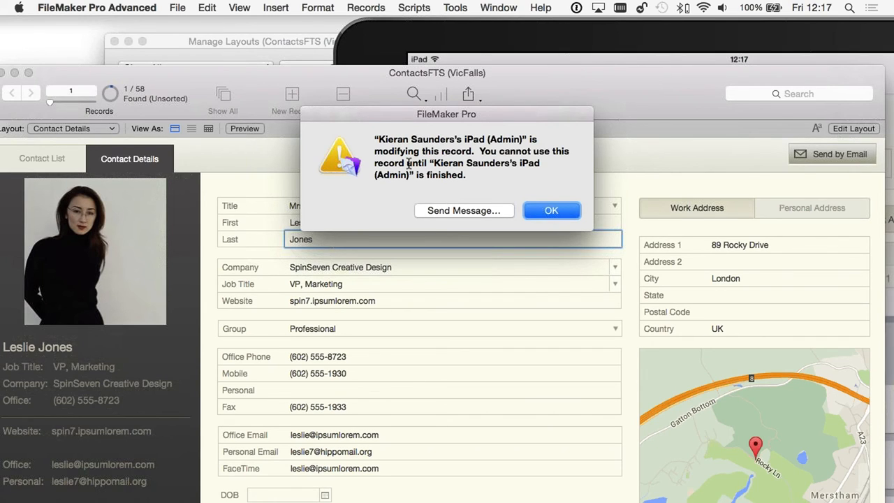
- Dismiss the record-locked alert naming the locking device, then bring the iPad mirror forward
drag(375, 139, 484, 139)
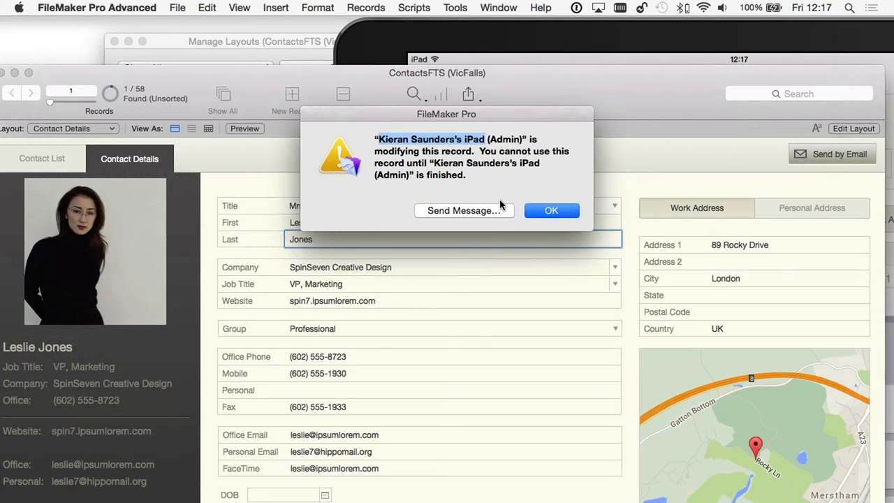
click(552, 210)
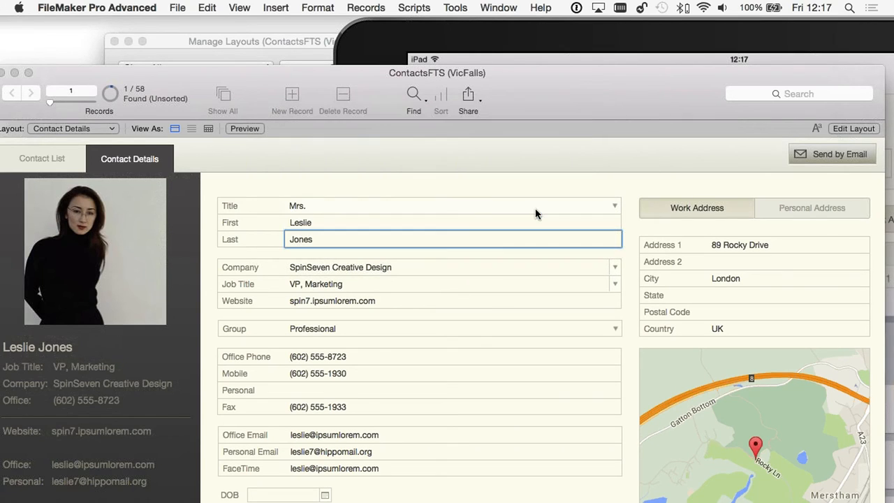
click(340, 222)
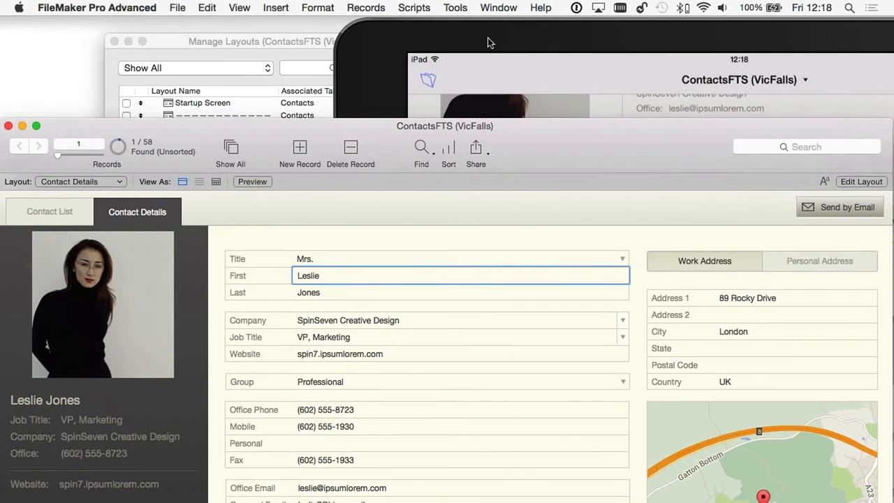
click(489, 42)
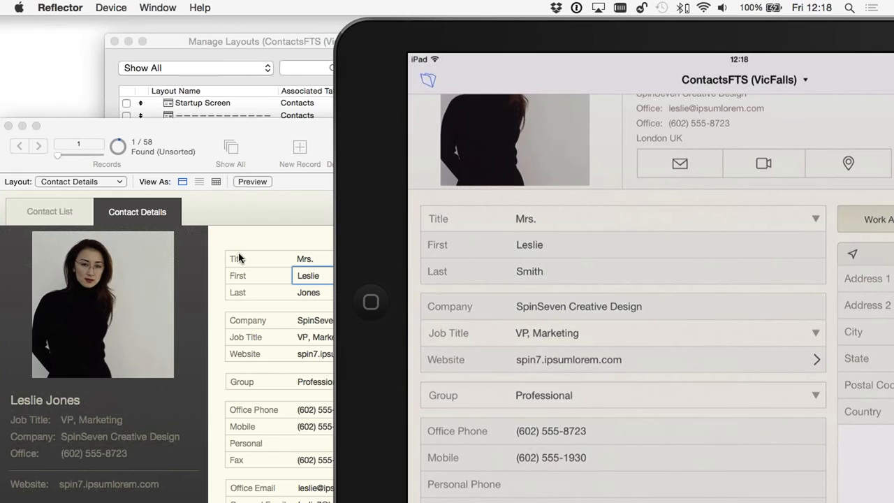
- Find the contact by first name among all 58 records, then bring the iPad mirror alongside
click(231, 199)
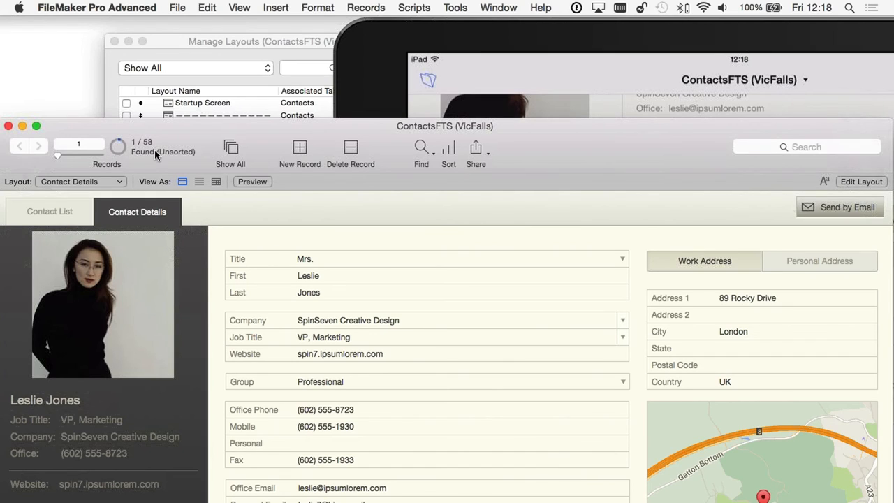
click(237, 158)
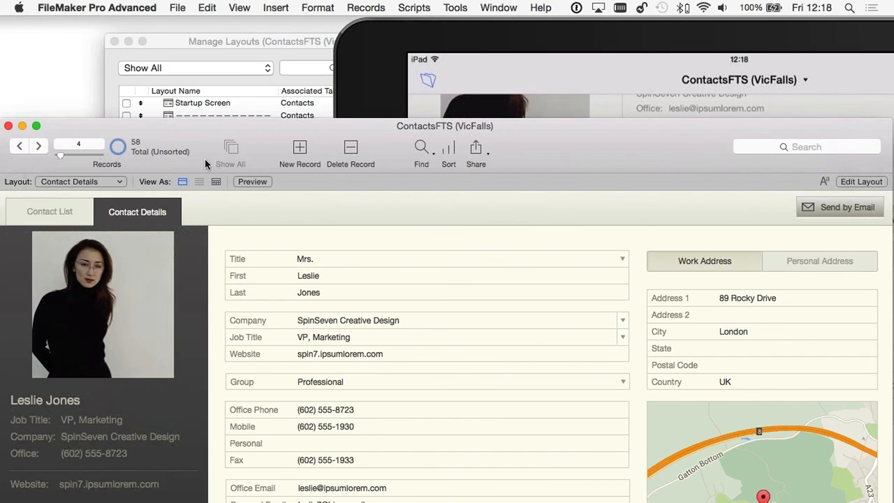
click(791, 147)
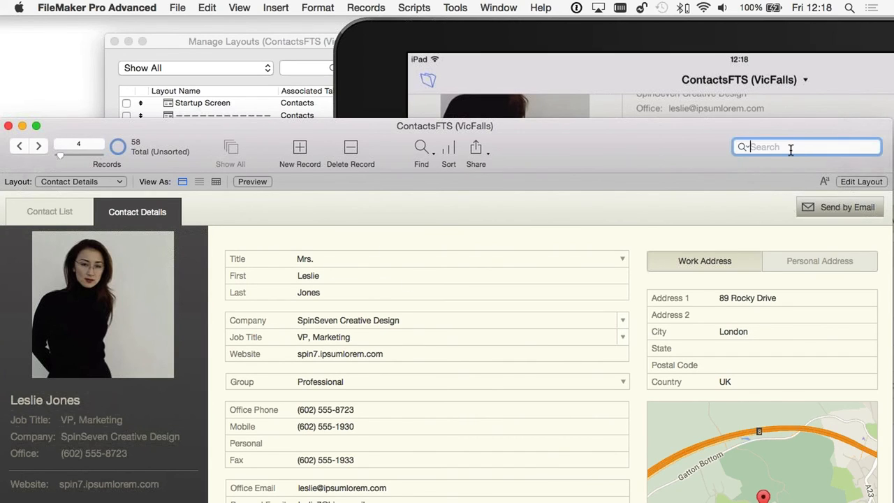
click(421, 150)
click(323, 277)
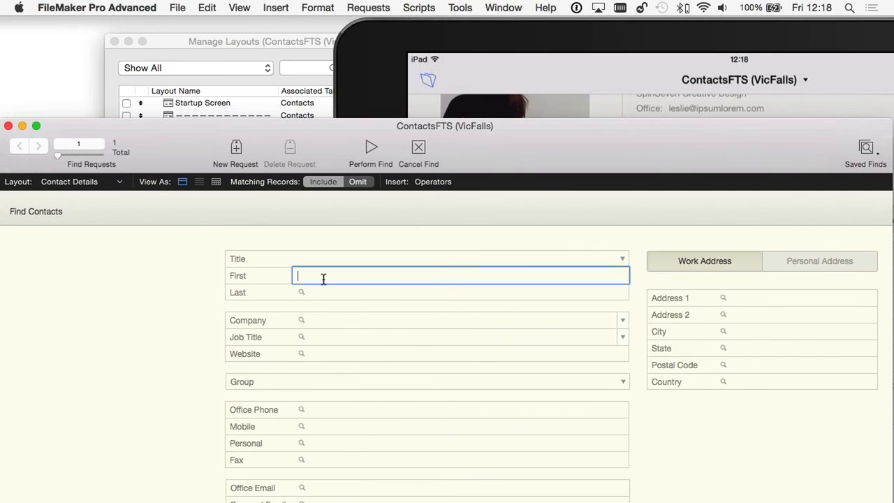
text(leslie)
key(Return)
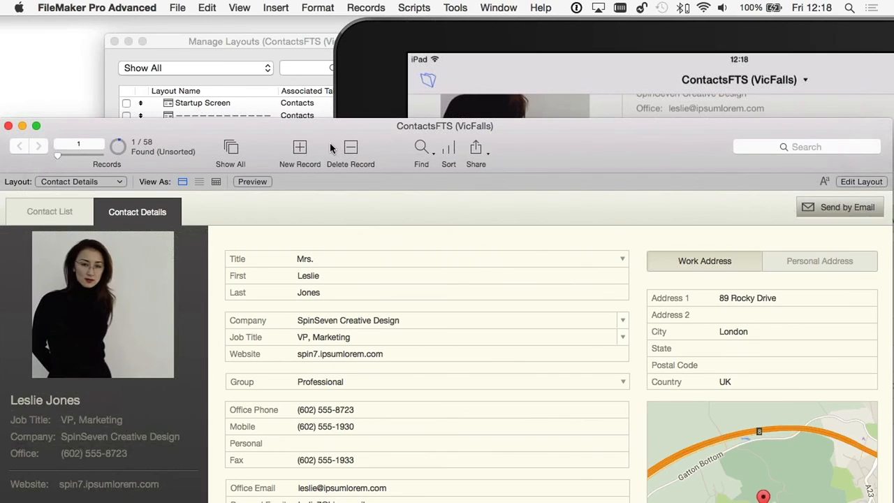
drag(331, 139, 364, 188)
click(580, 51)
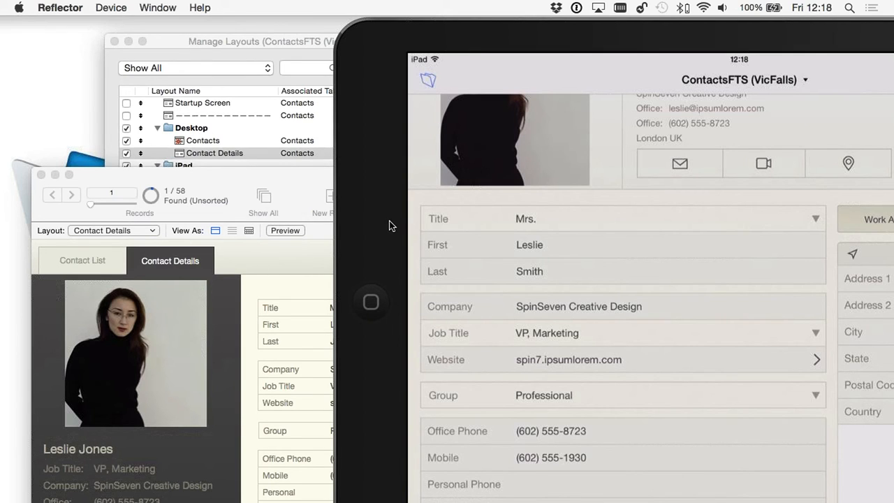
- Show the QuickPoll results on how to move to the next record in FileMaker Go
mouse_move(544, 489)
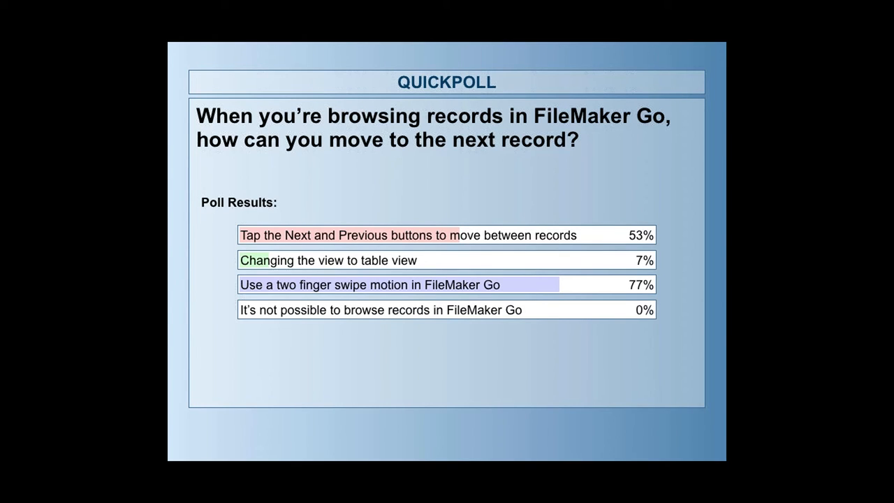
- Exit the full-screen QuickPoll results slide back to the desktop
key(Escape)
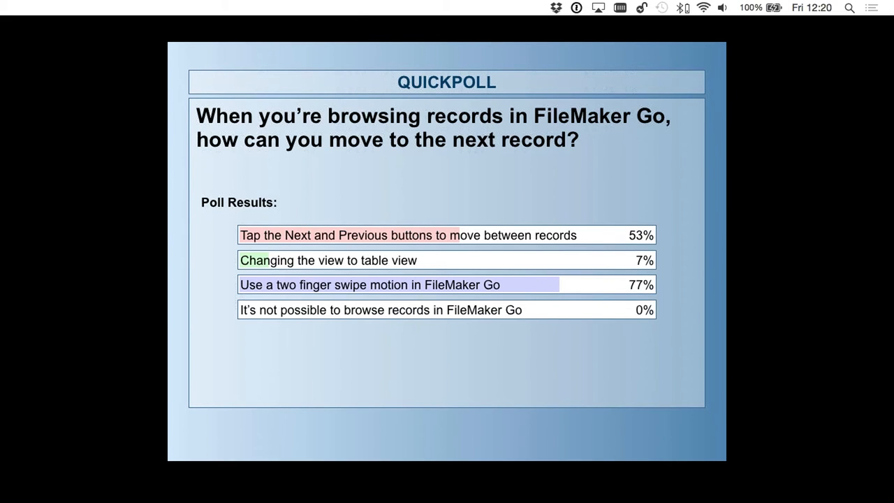
key(super+Tab)
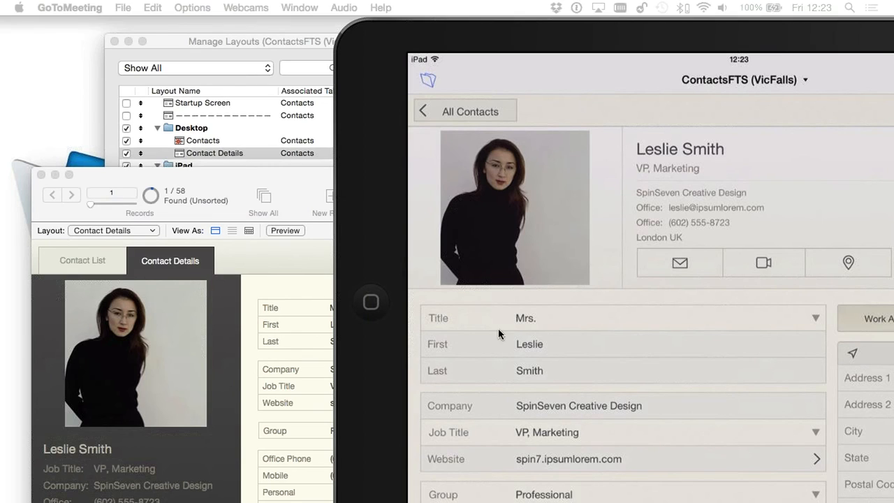
- Move the iPad mirror off screen, dock the contacts window at the top, and open Company's options
click(238, 306)
drag(402, 35, 893, 44)
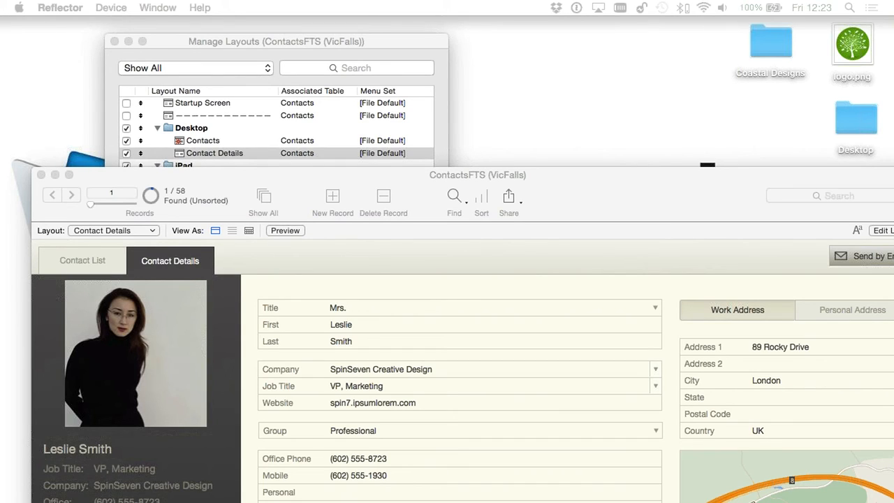
drag(579, 203, 549, 40)
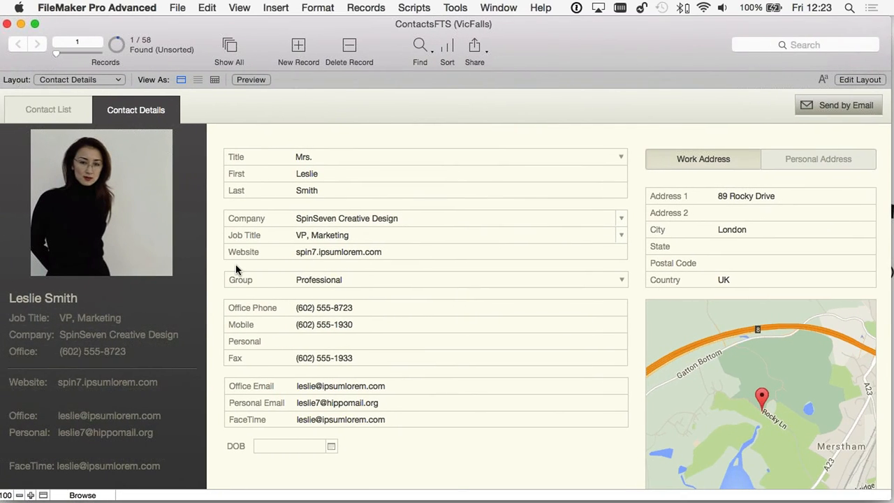
right_click(320, 219)
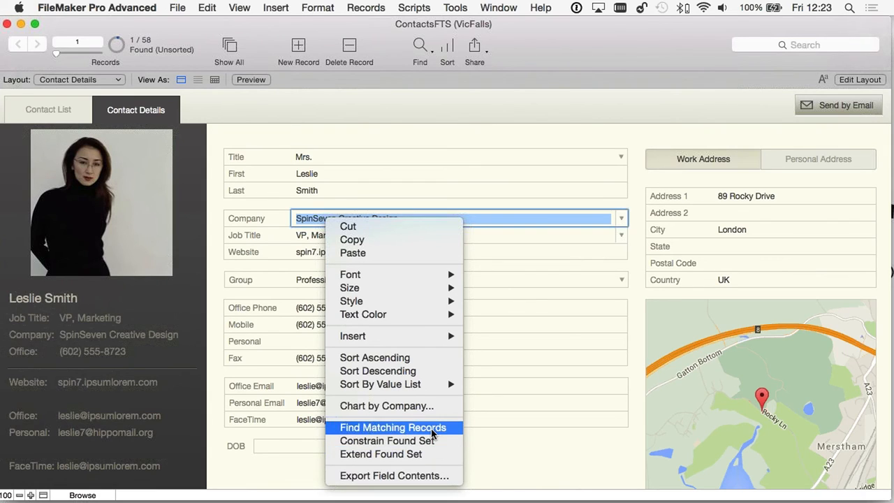
- Find all 10 SpinSeven Creative Design contacts via Find Matching Records and browse through them
click(402, 427)
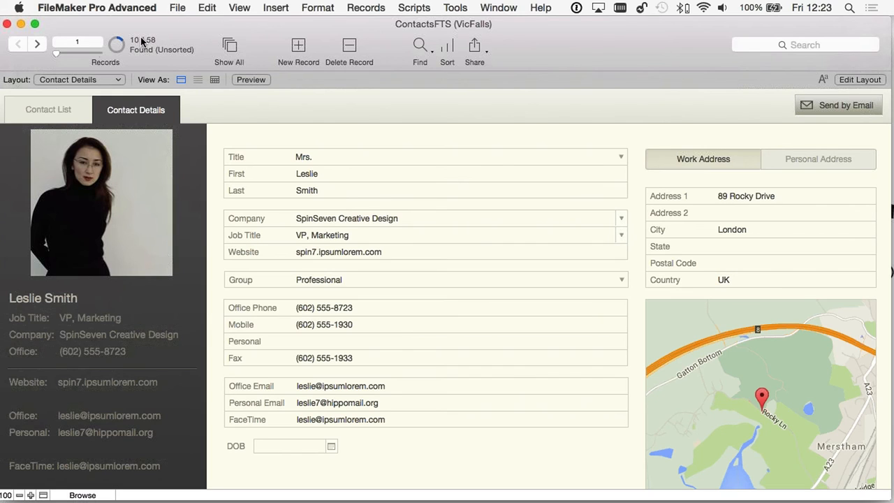
double_click(38, 44)
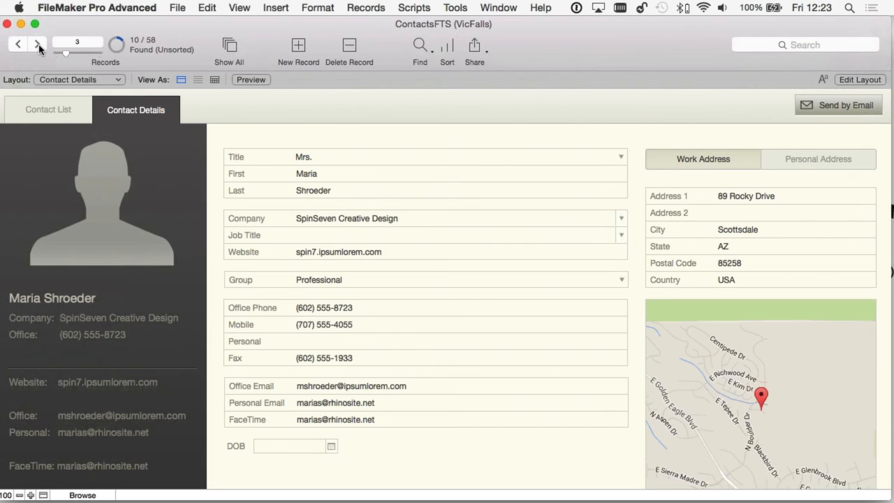
click(38, 46)
click(39, 46)
click(16, 46)
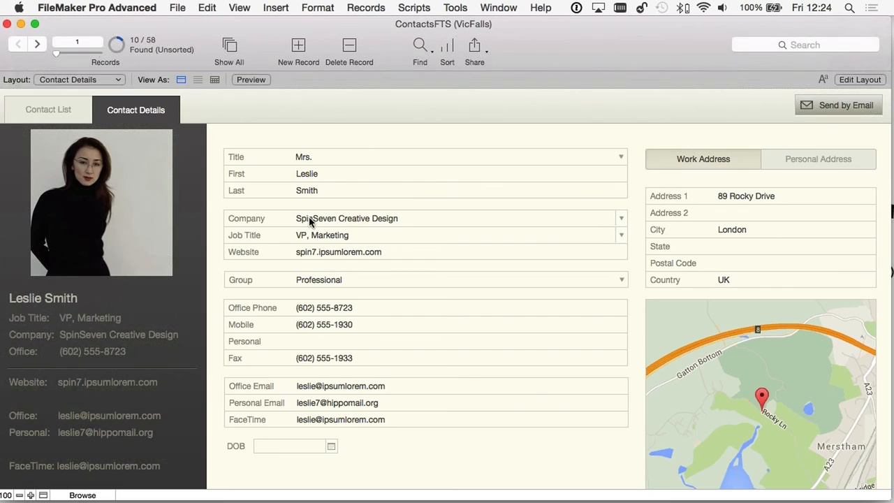
right_click(328, 233)
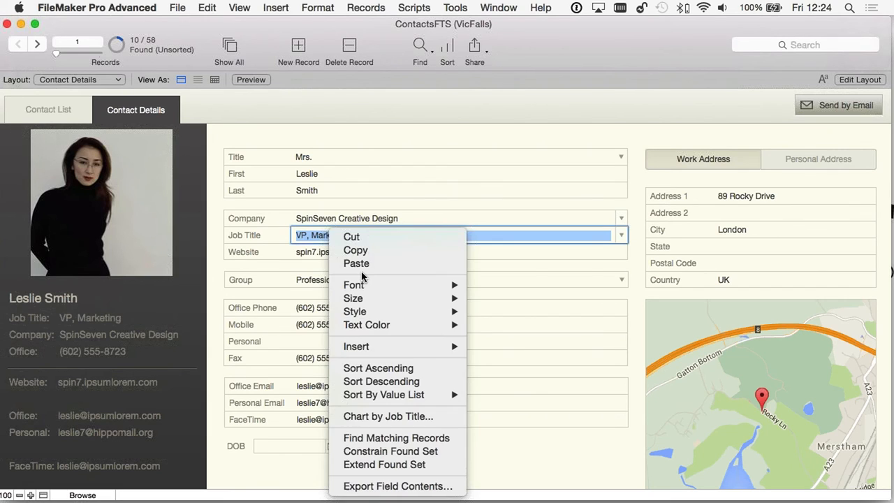
click(426, 440)
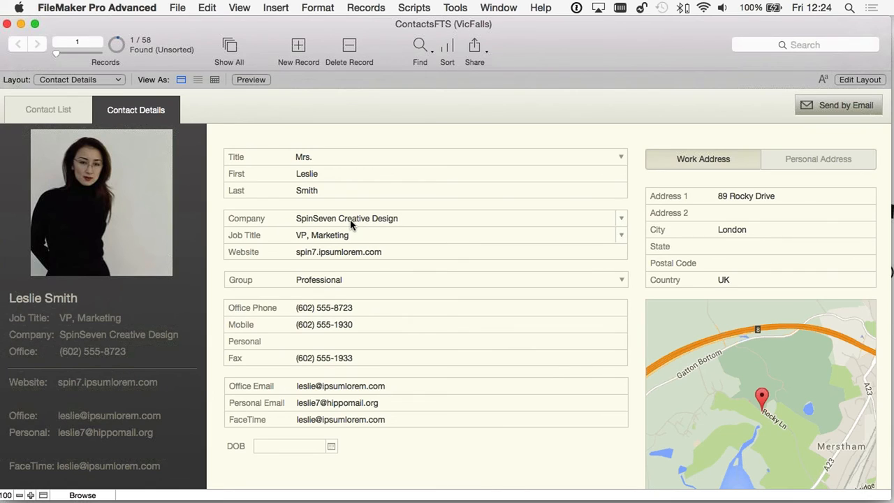
right_click(315, 222)
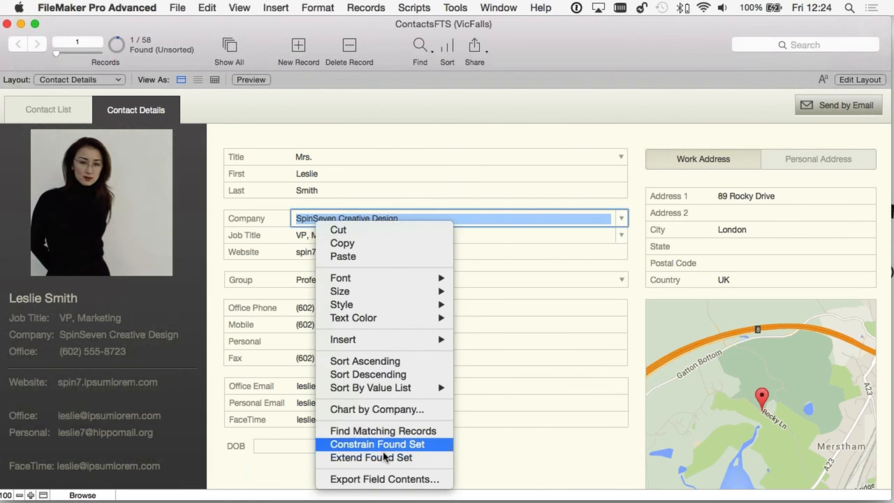
click(430, 207)
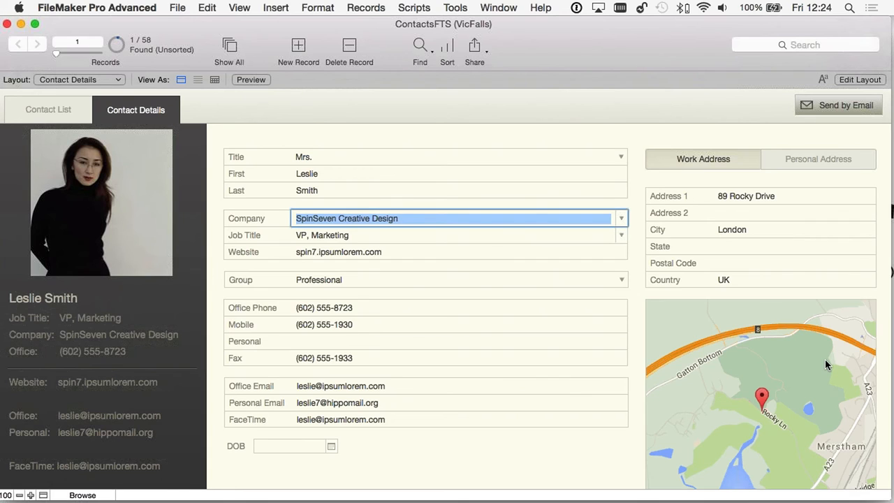
- Search Company 'Rankin Studios' with Job Title 'Artist', finding 4 of 58 contacts
click(420, 47)
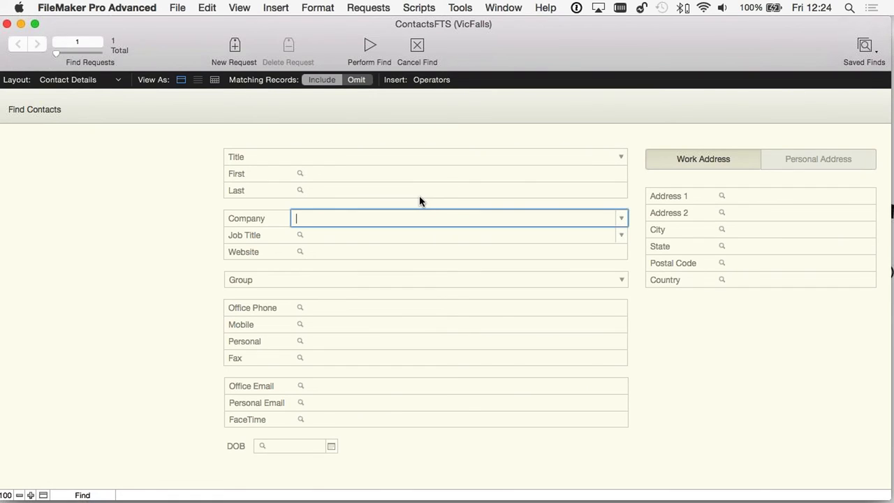
text(ran)
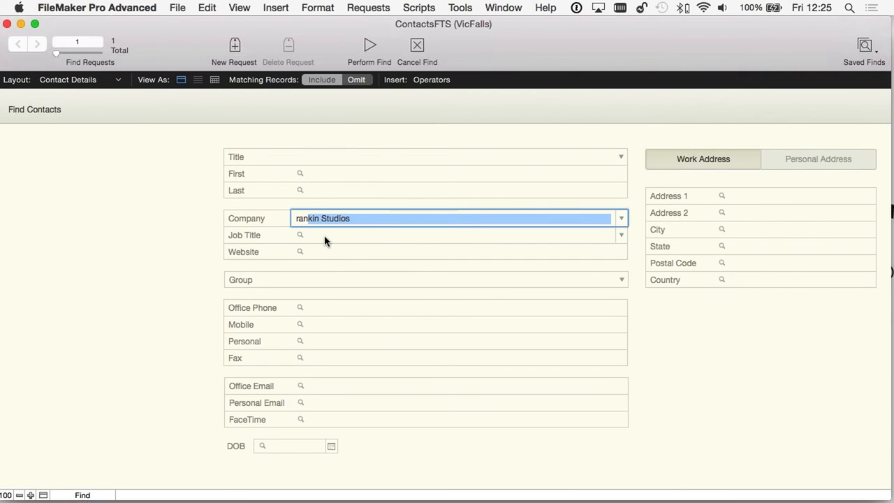
click(325, 236)
text(artist)
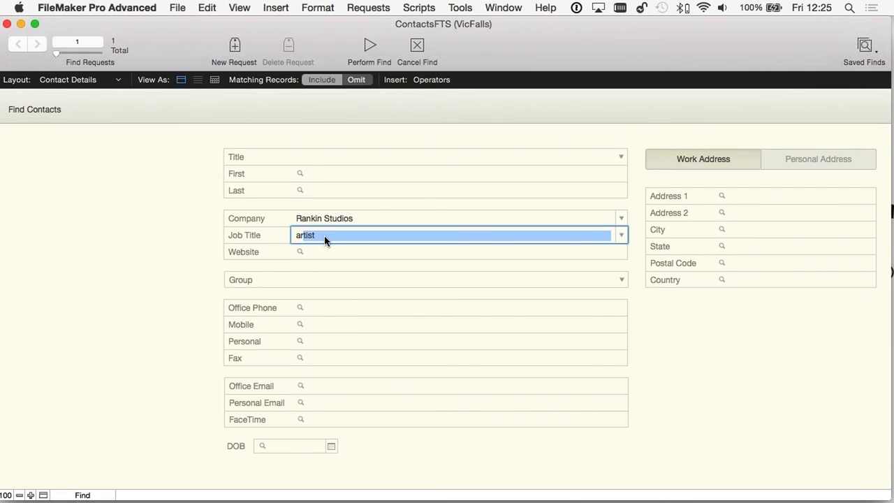
click(316, 252)
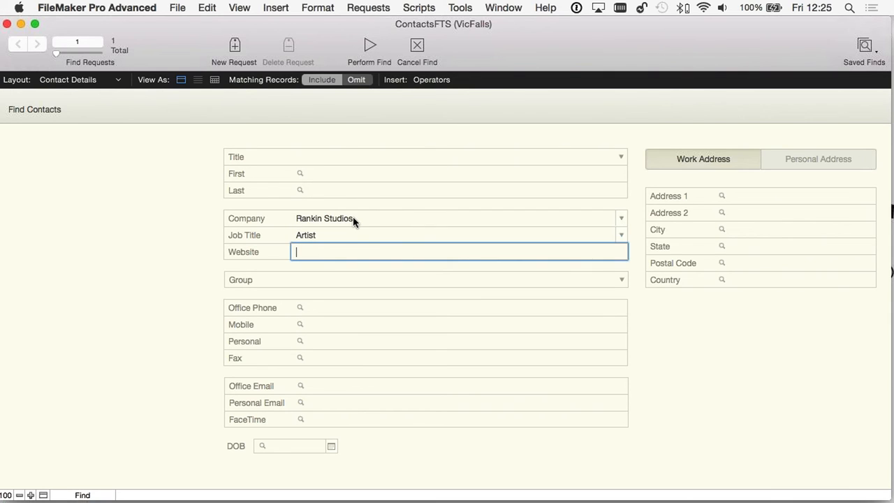
click(368, 45)
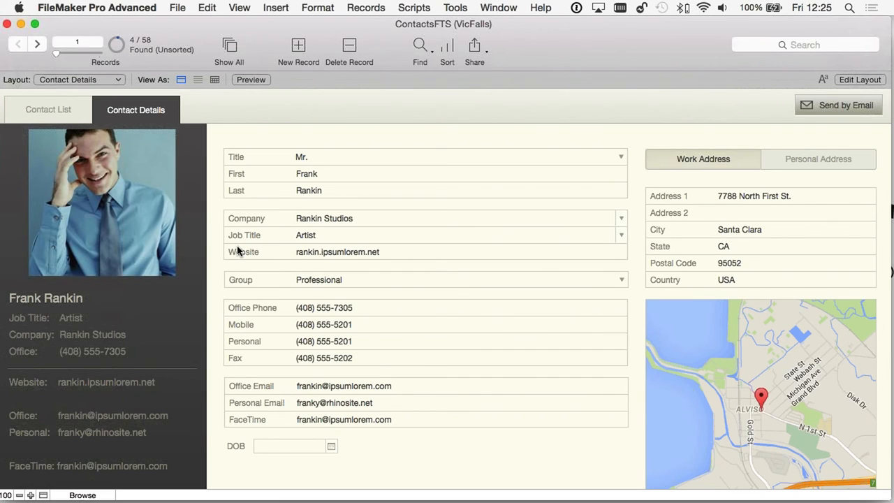
- Step through the four Rankin Studios artists and return to the first record
click(38, 44)
click(39, 43)
click(38, 43)
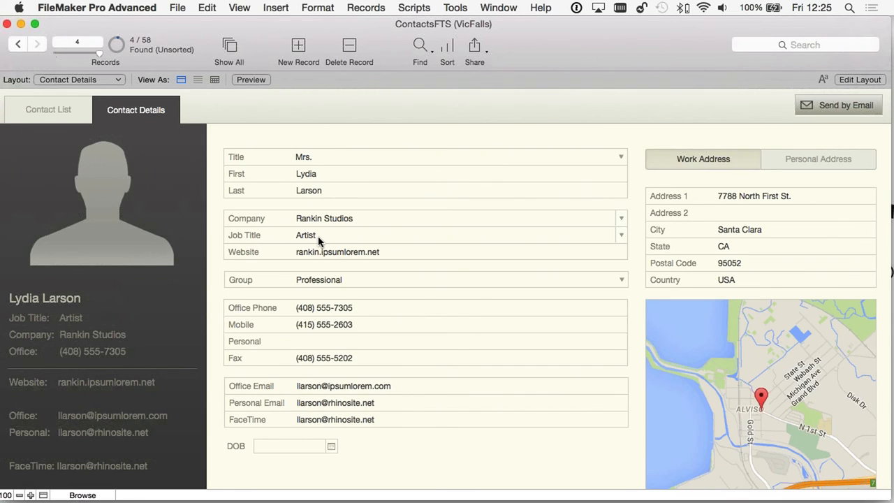
click(20, 44)
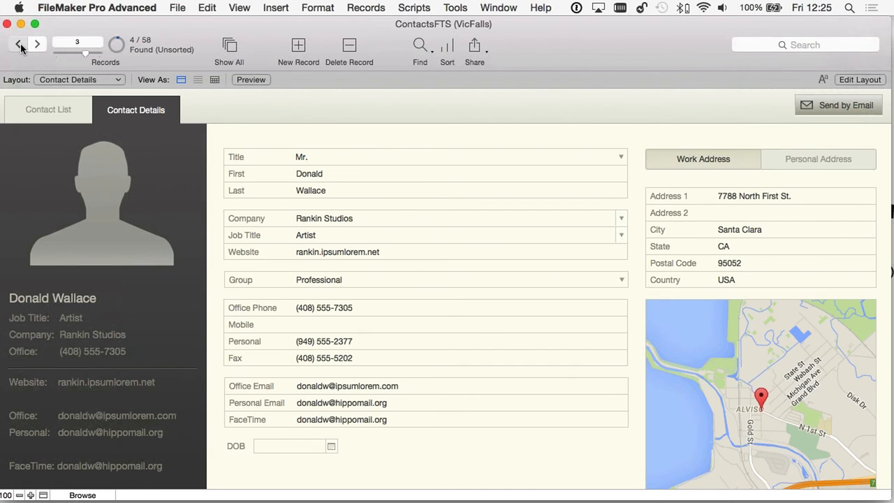
click(20, 44)
click(19, 44)
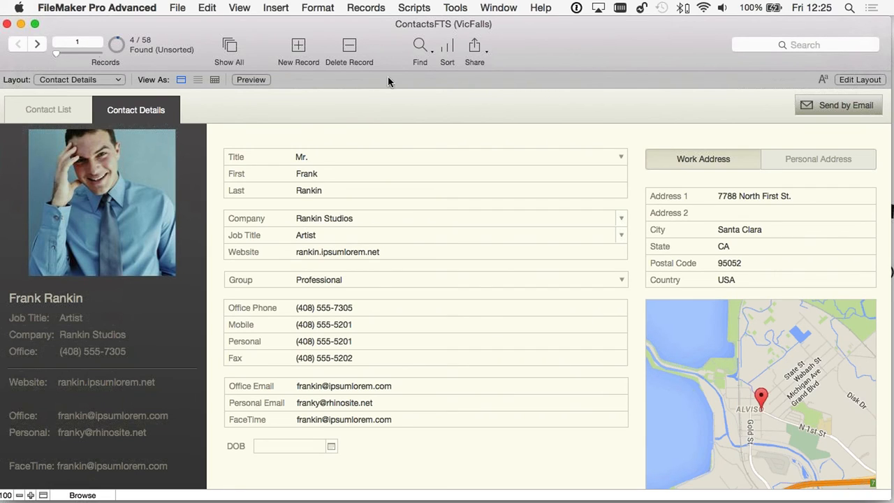
- Start a find request with Company set to Rankin Studios
click(420, 46)
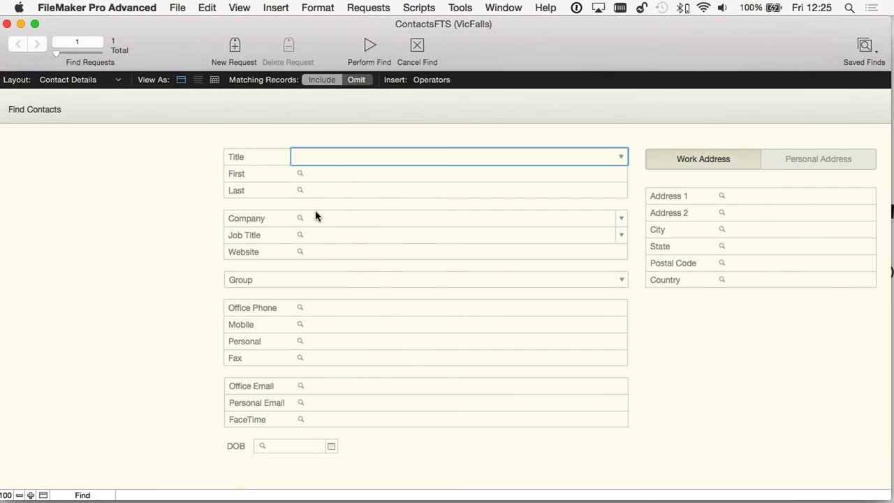
click(322, 217)
text(rankin Studios)
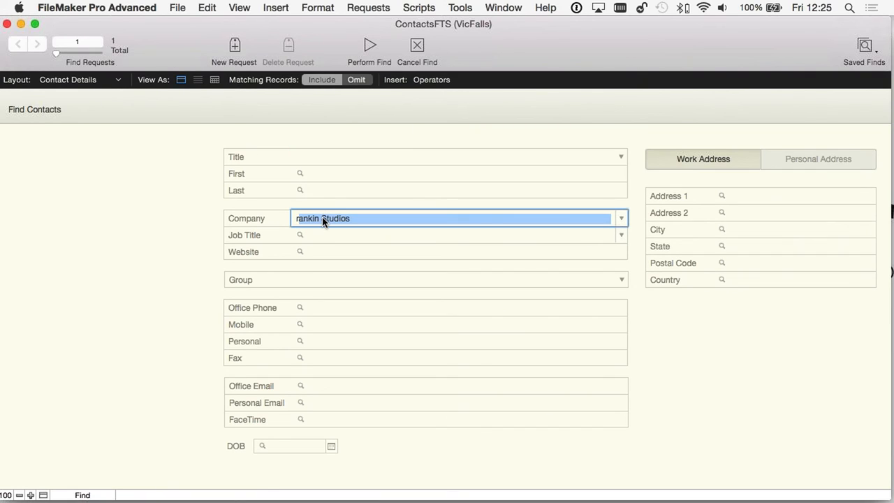
click(322, 235)
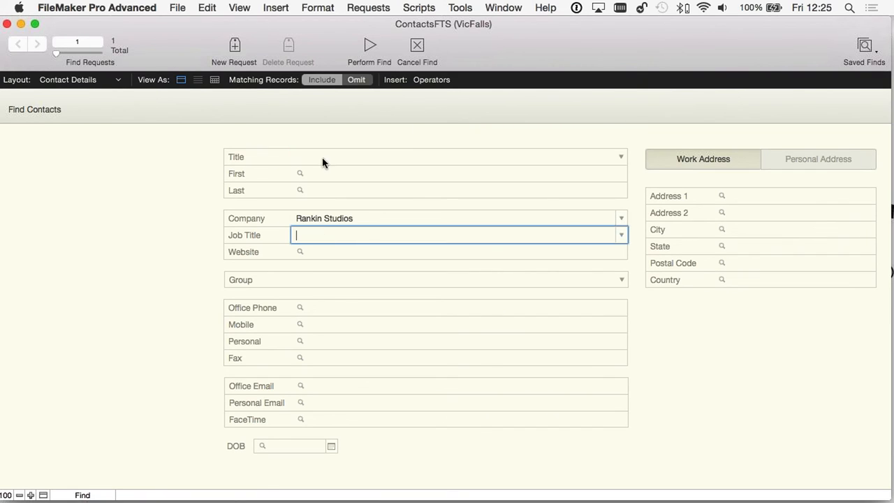
- Add a second request with Job Title 'Artist' and set its matching-records option
click(235, 51)
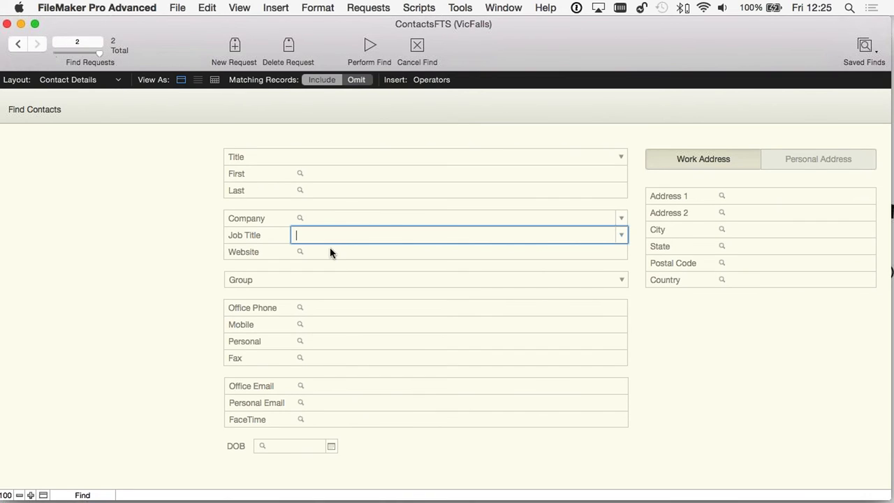
text(artist)
key(Tab)
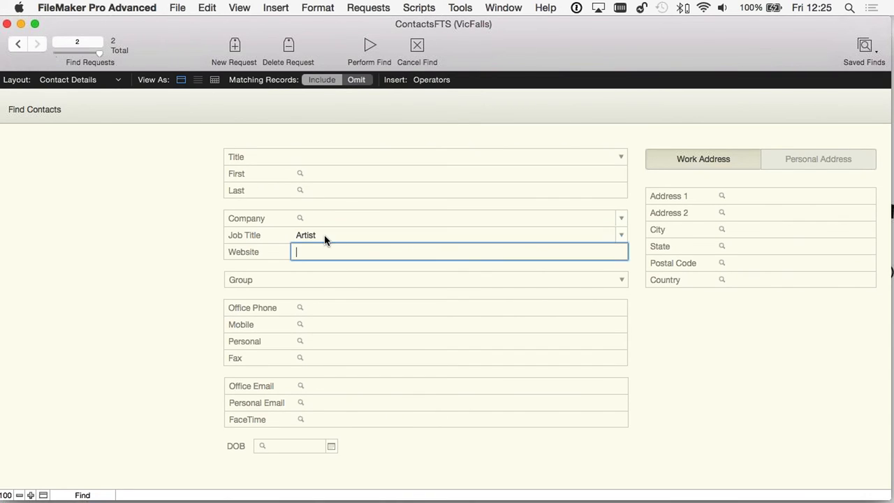
click(20, 45)
click(35, 44)
click(21, 44)
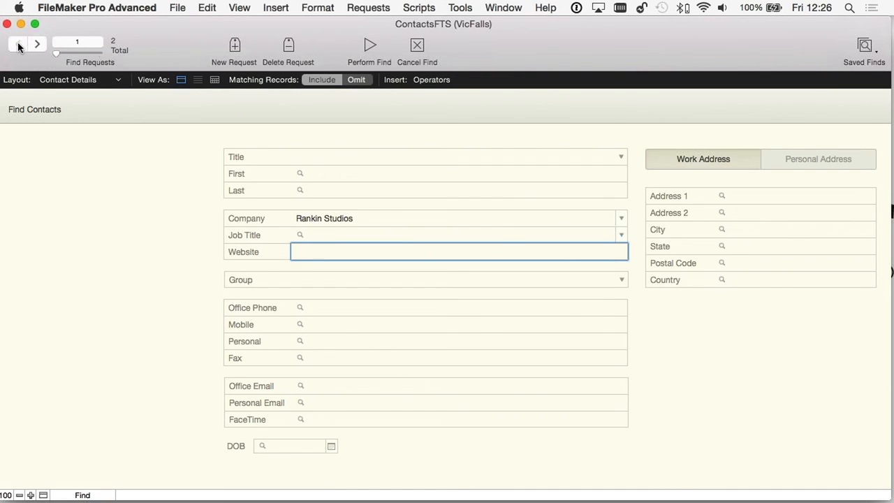
click(37, 45)
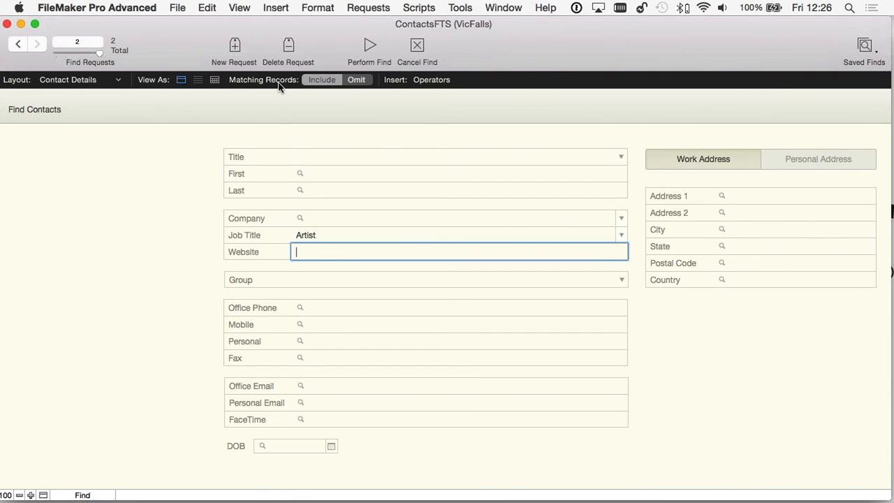
click(357, 80)
click(366, 47)
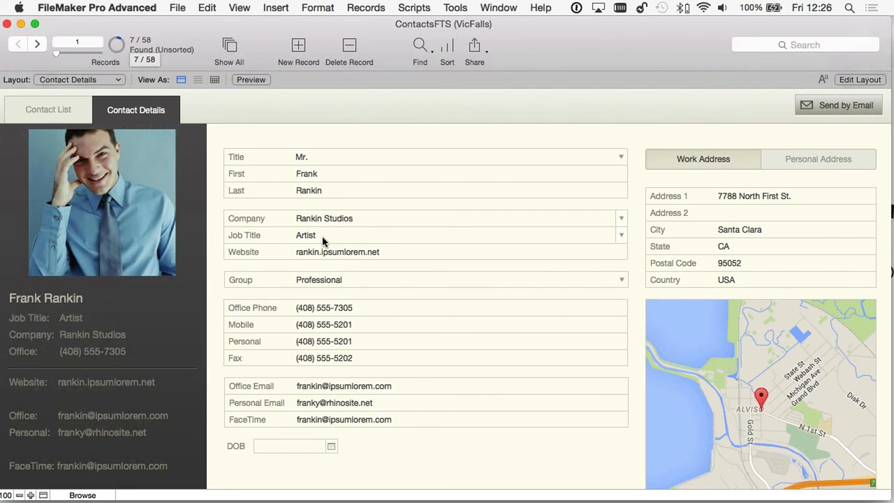
click(39, 46)
click(38, 45)
click(38, 45)
click(38, 45)
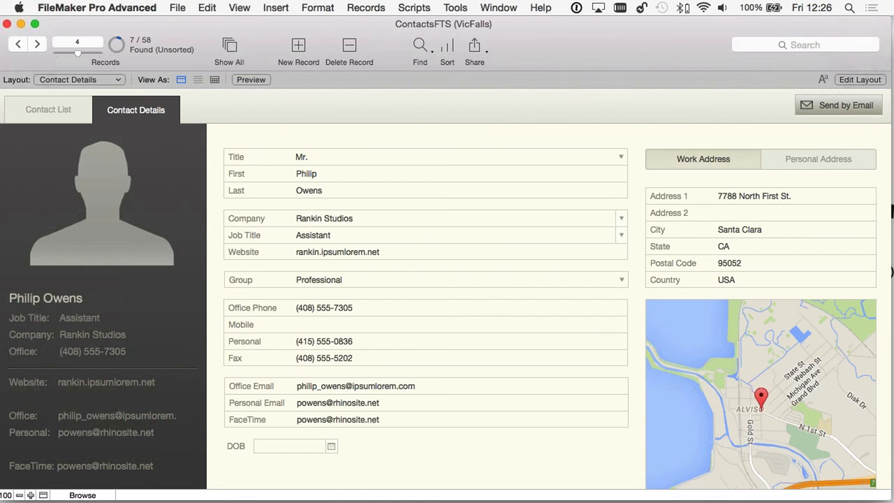
click(419, 48)
click(417, 46)
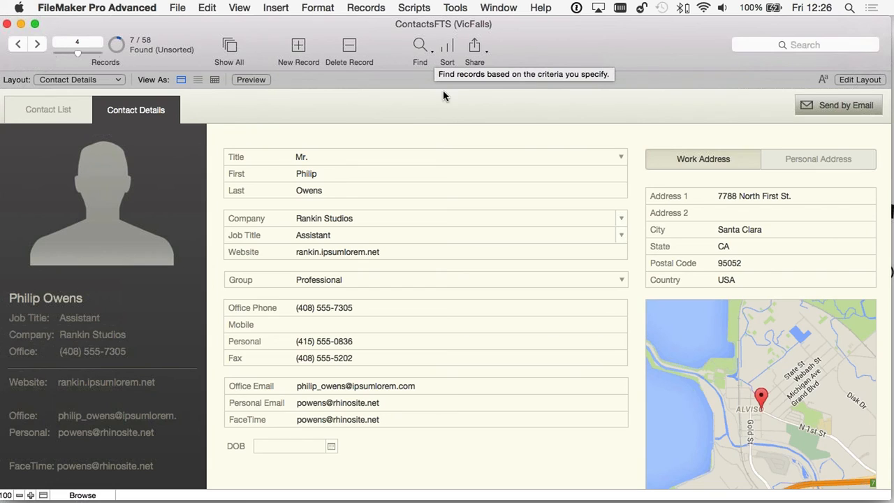
- Rerun the recent find 'Rankin Studios; OR Artist'
click(425, 60)
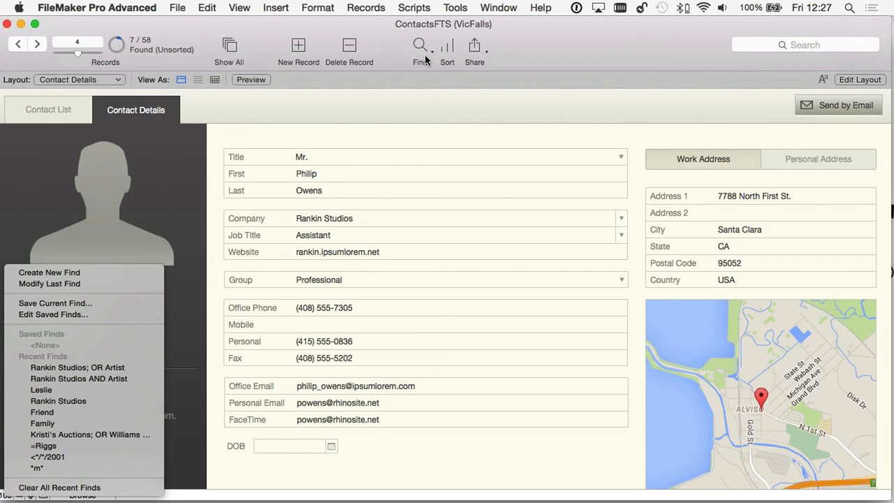
click(541, 65)
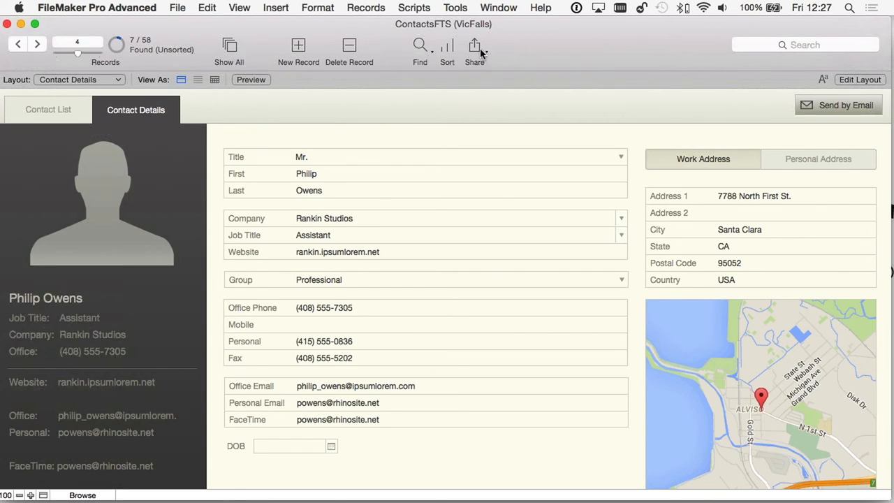
click(423, 53)
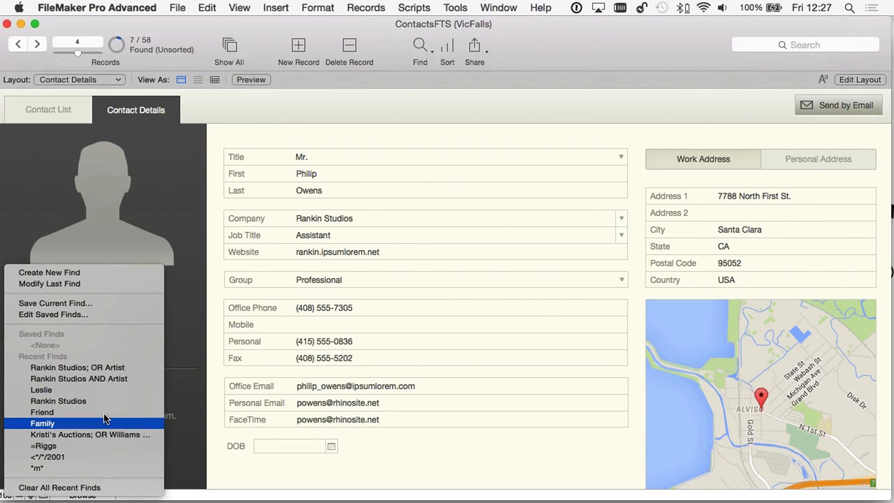
click(105, 368)
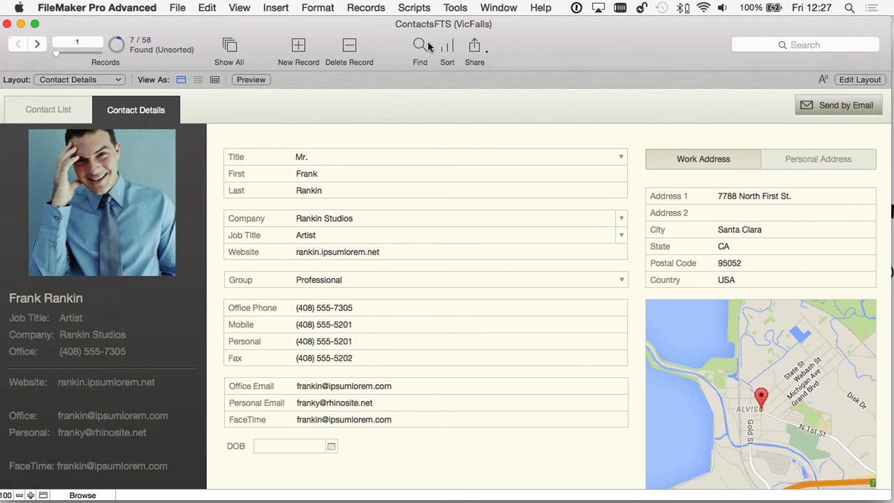
- Save the current find under its name, confirm it is listed, and start a new find
click(419, 46)
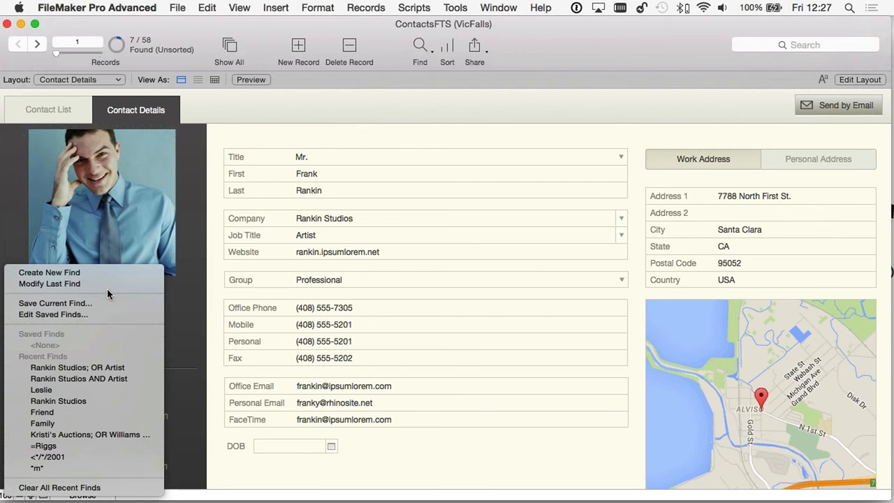
click(70, 303)
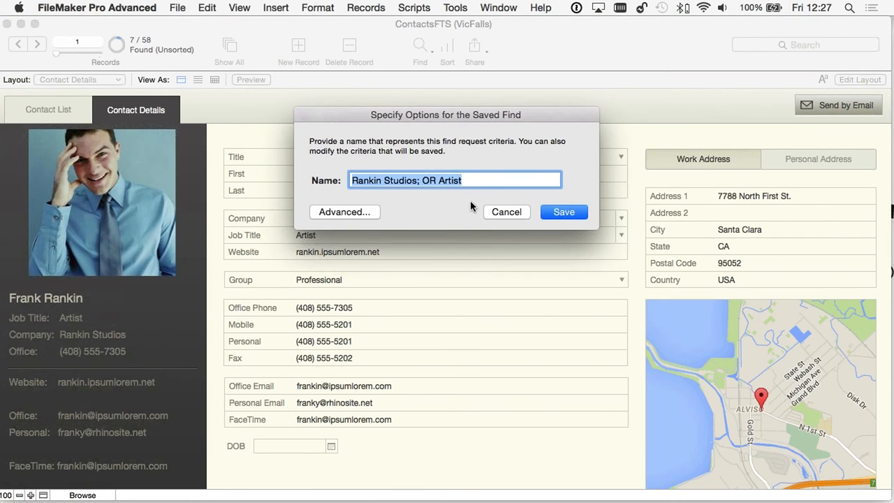
click(563, 211)
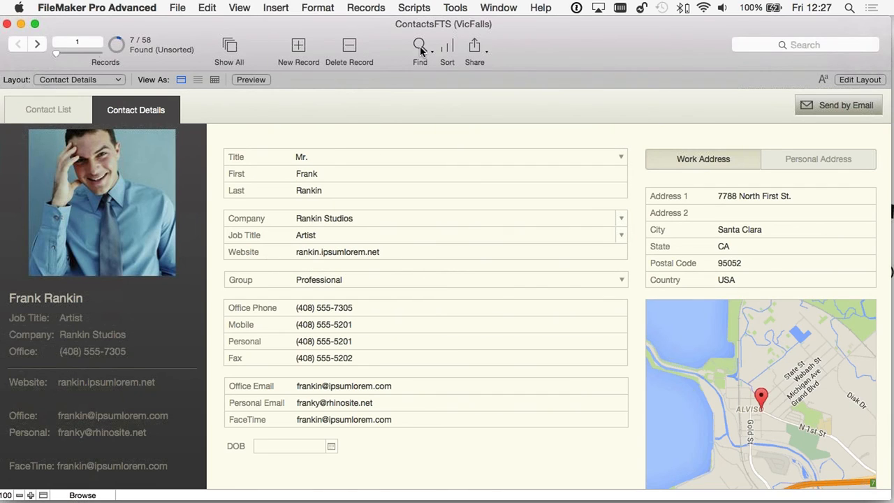
click(423, 51)
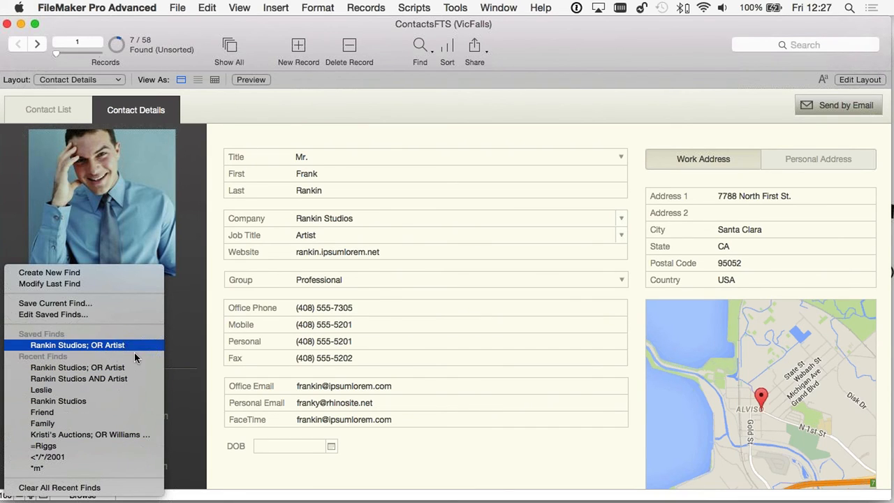
click(437, 75)
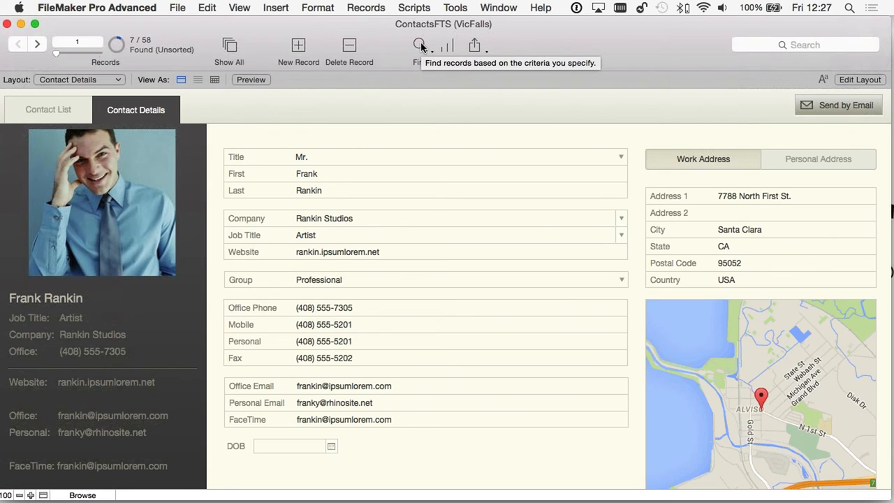
click(420, 46)
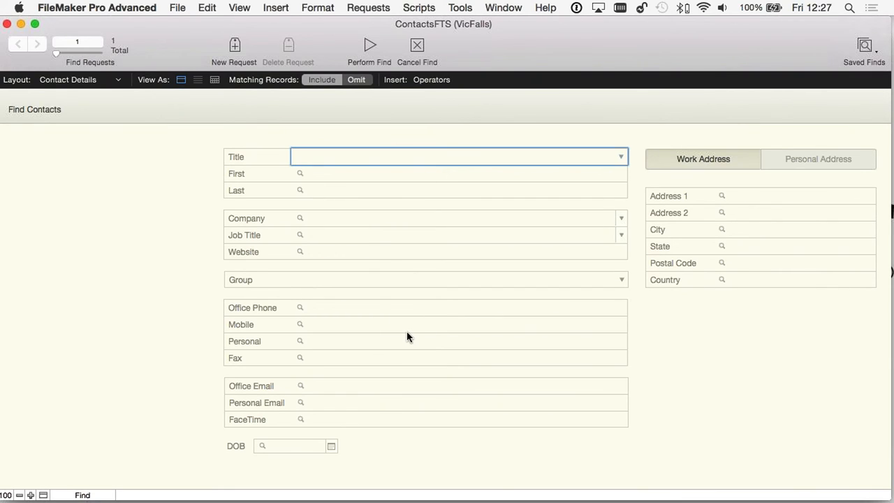
- Find the contacts whose Group is Friend
click(330, 280)
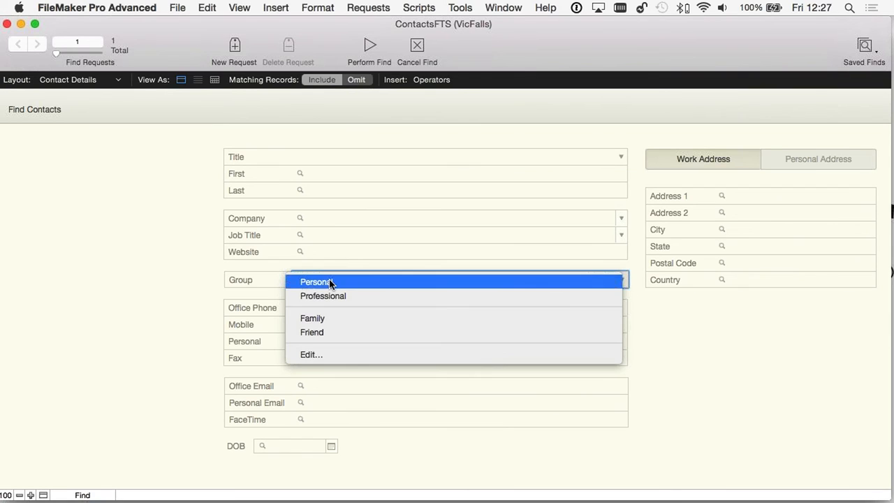
click(347, 333)
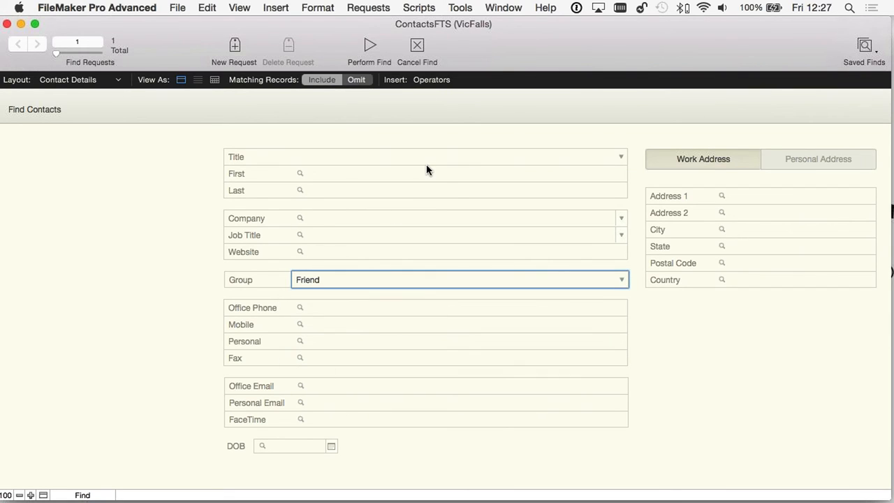
click(370, 45)
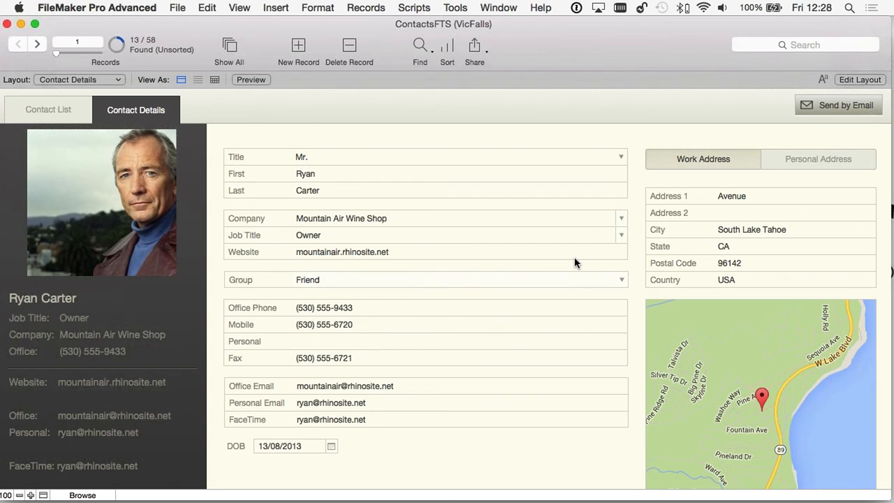
- Find the contacts whose Group is Personal instead
click(422, 46)
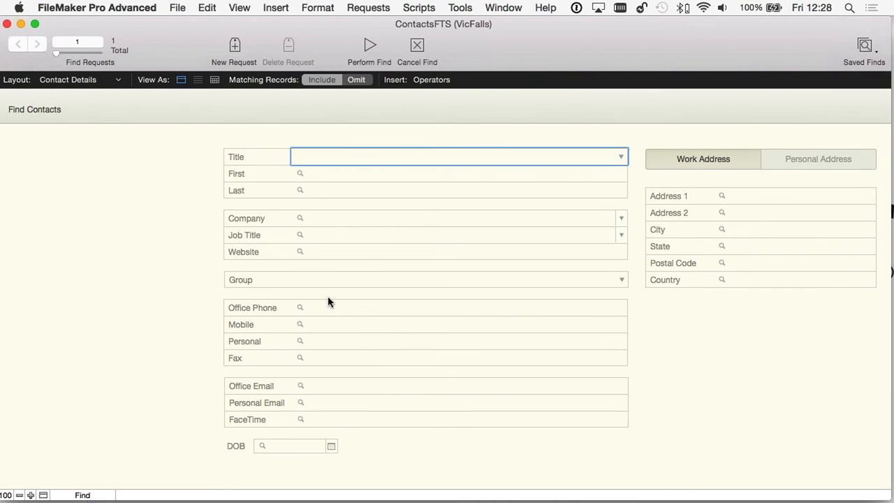
click(343, 281)
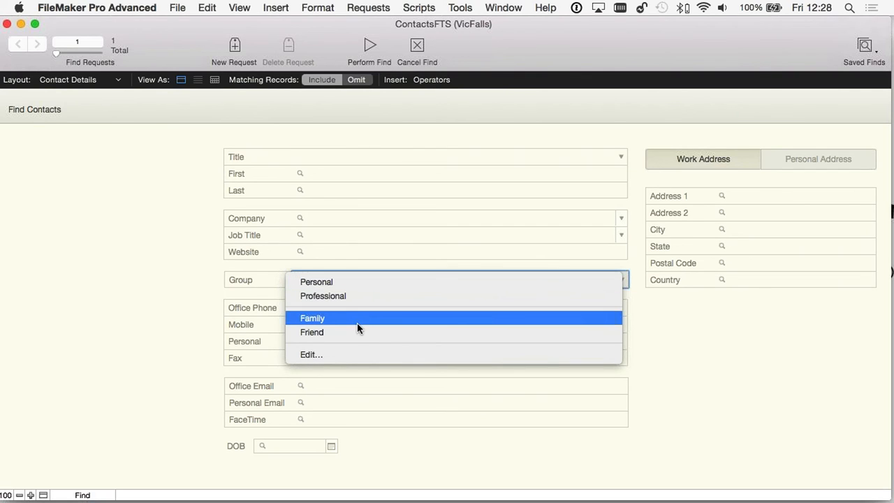
click(352, 283)
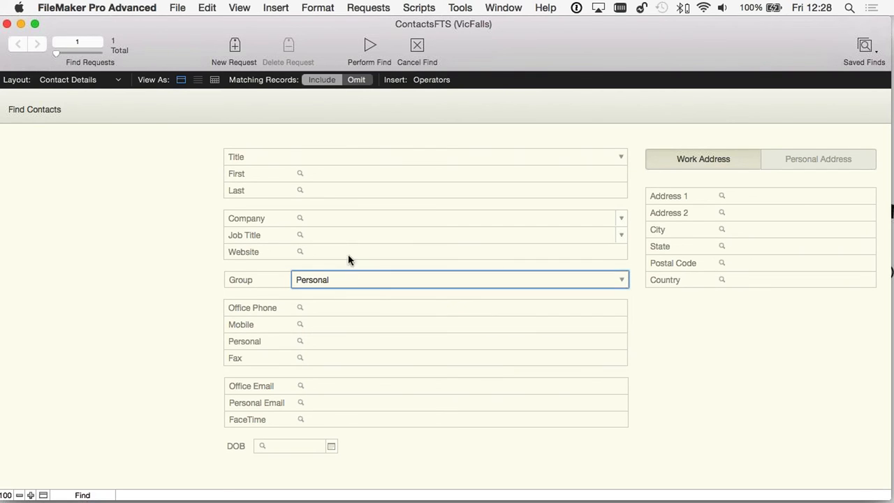
click(369, 45)
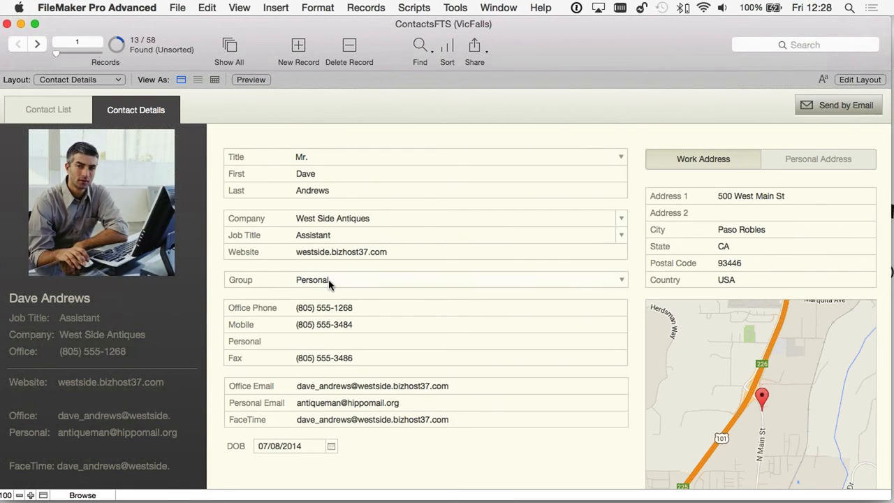
- Constrain the Personal-group found set to contacts whose Job Title is Assistant
right_click(321, 234)
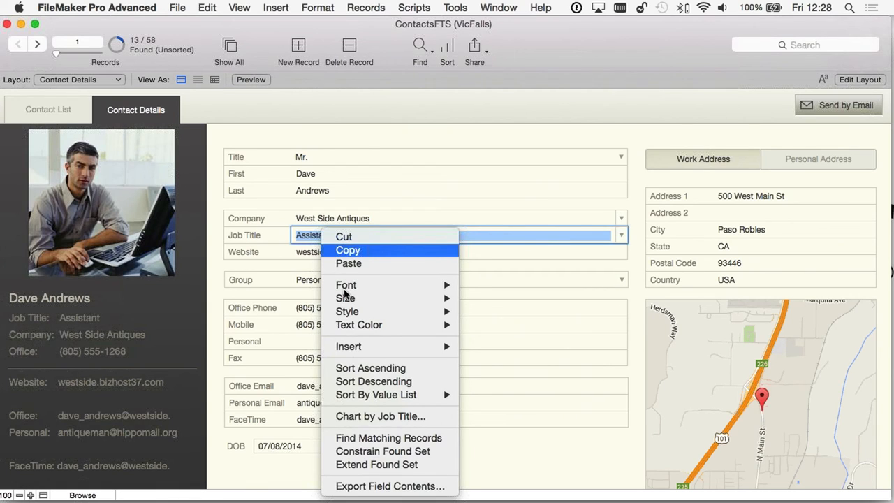
click(402, 456)
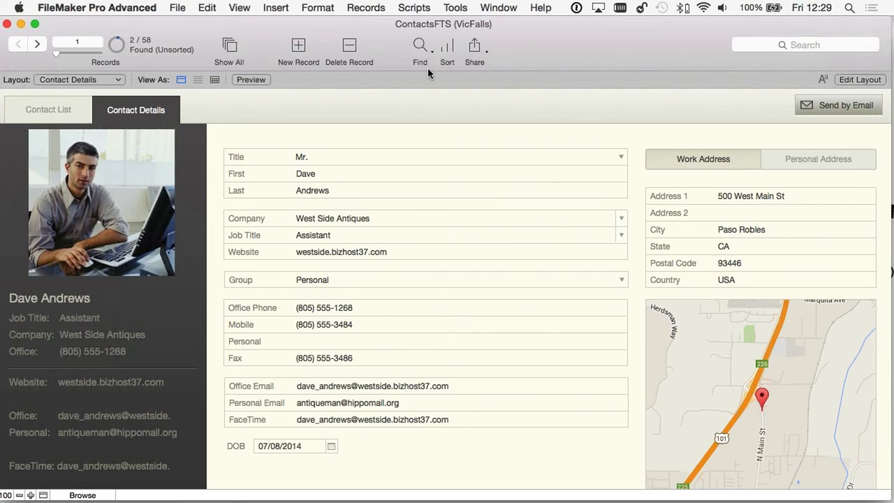
click(419, 45)
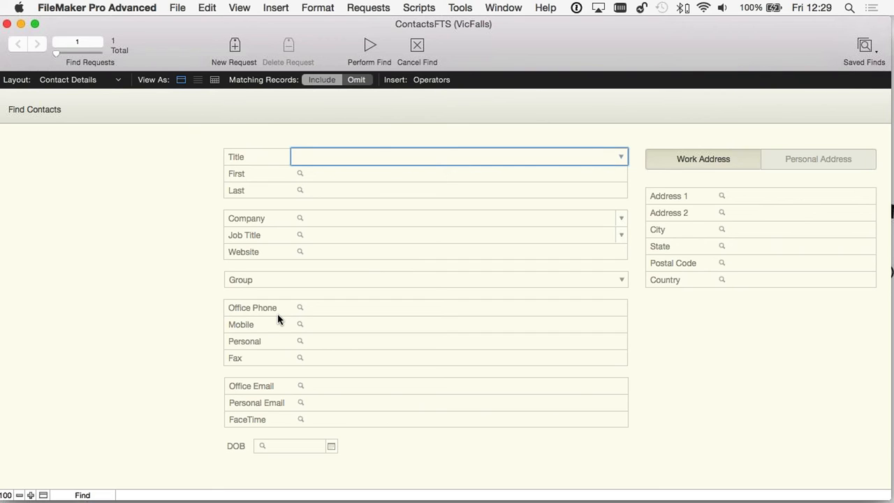
- Find contacts with an empty Mobile field by entering = as the criterion
click(318, 330)
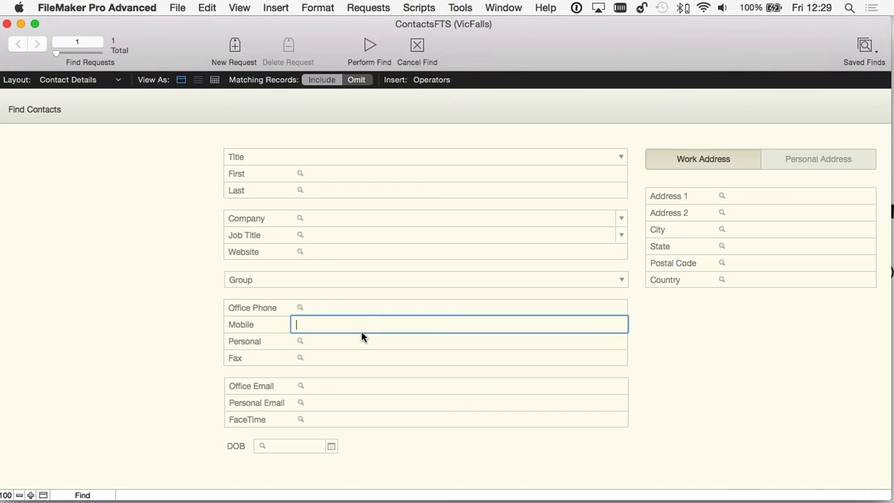
text(=)
click(432, 80)
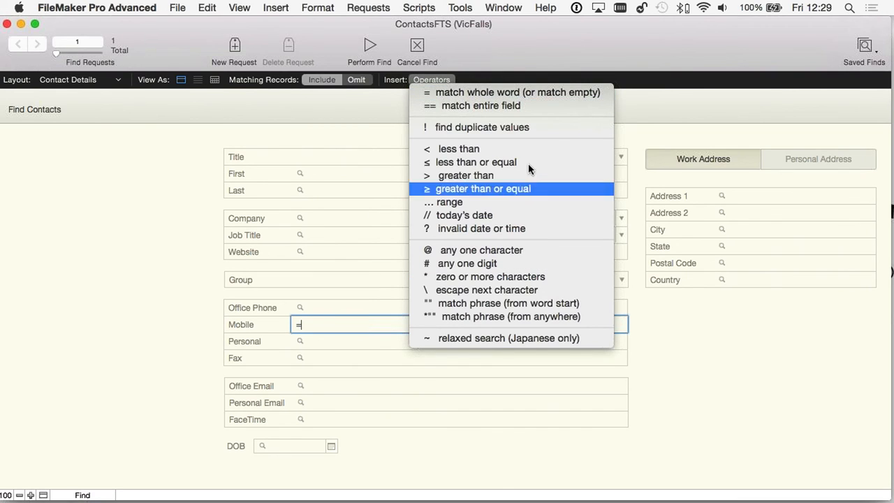
key(Up)
key(Up)
key(Up)
key(Up)
click(366, 344)
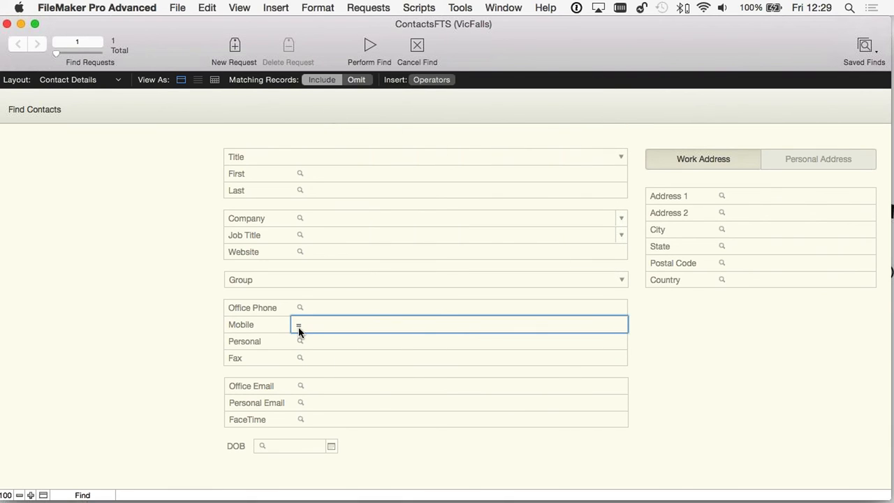
click(370, 46)
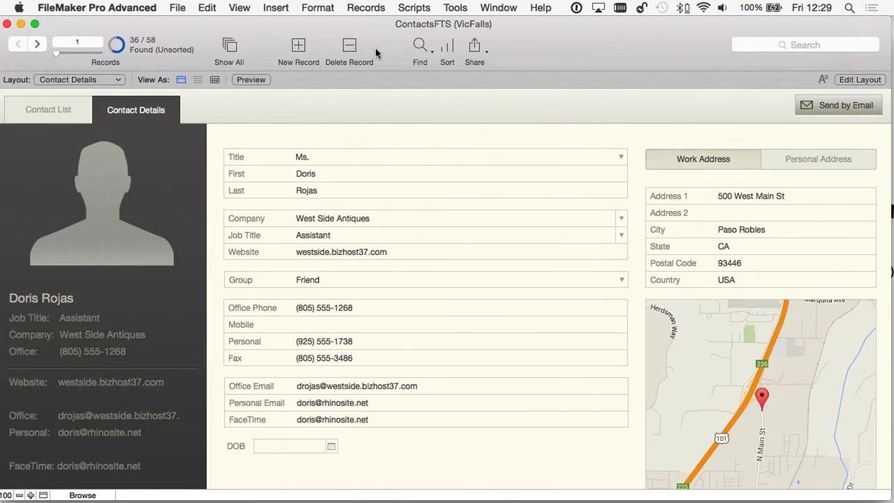
- Browse back and forth through the 36 contacts with no mobile number
click(37, 44)
click(37, 44)
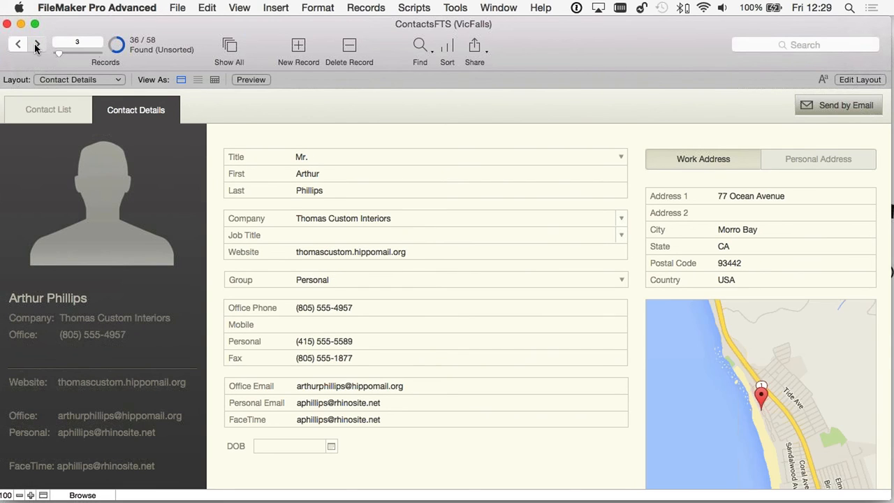
click(37, 44)
click(37, 44)
click(19, 44)
click(19, 44)
click(18, 44)
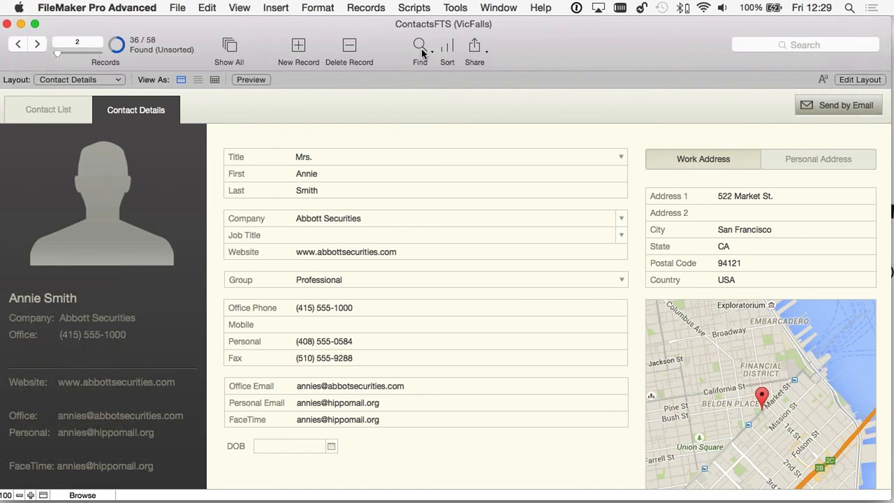
- Start a new find request and show the search operators for the Mobile field
click(420, 51)
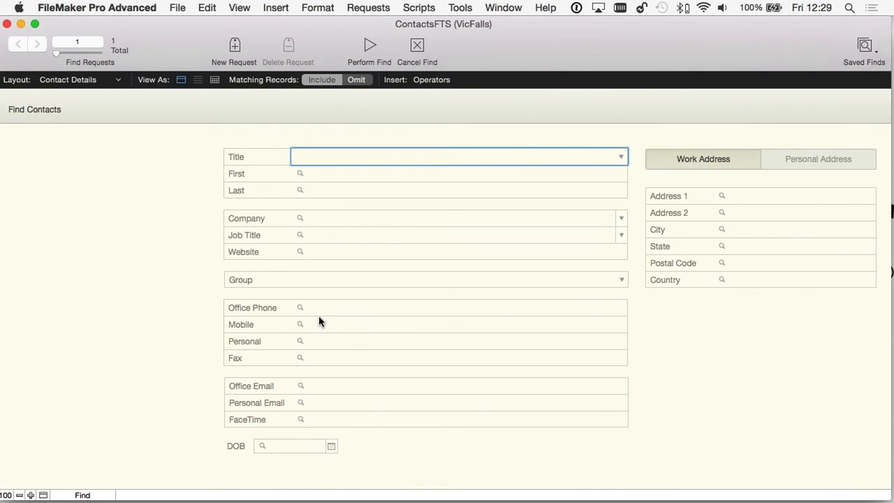
click(319, 327)
click(417, 79)
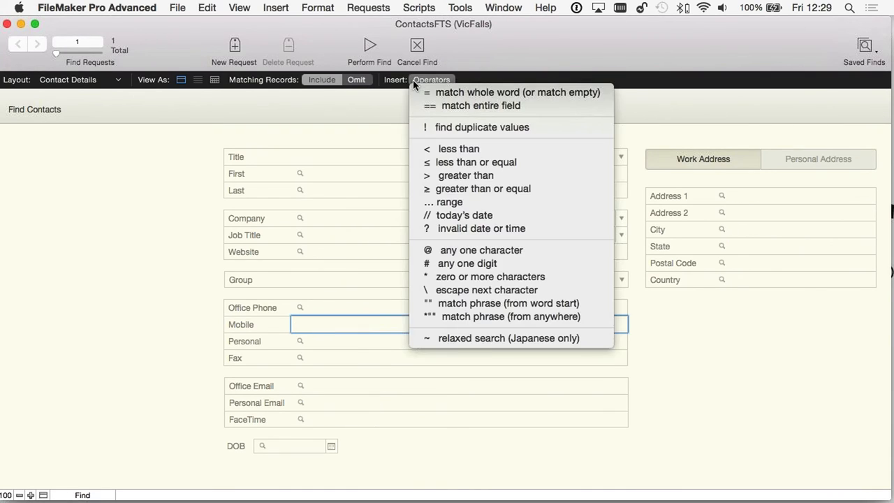
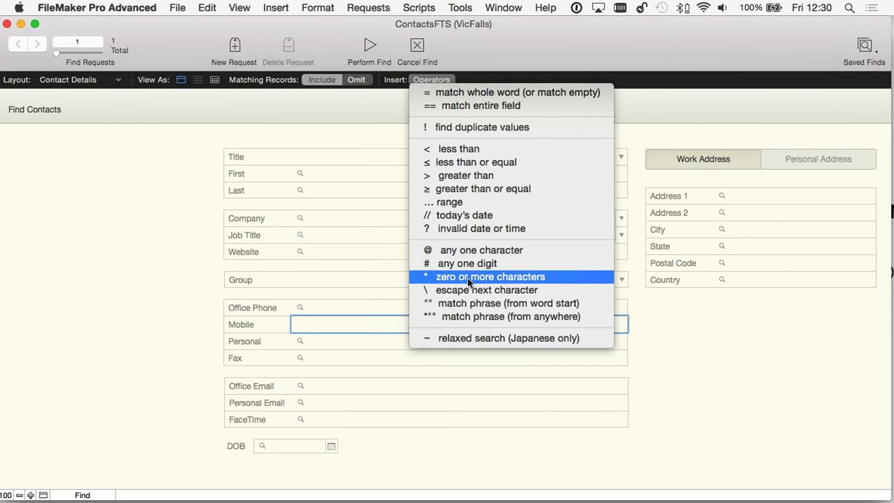
- Find the 22 contacts with any Mobile value using the * operator, browse them, then begin a new find
click(478, 278)
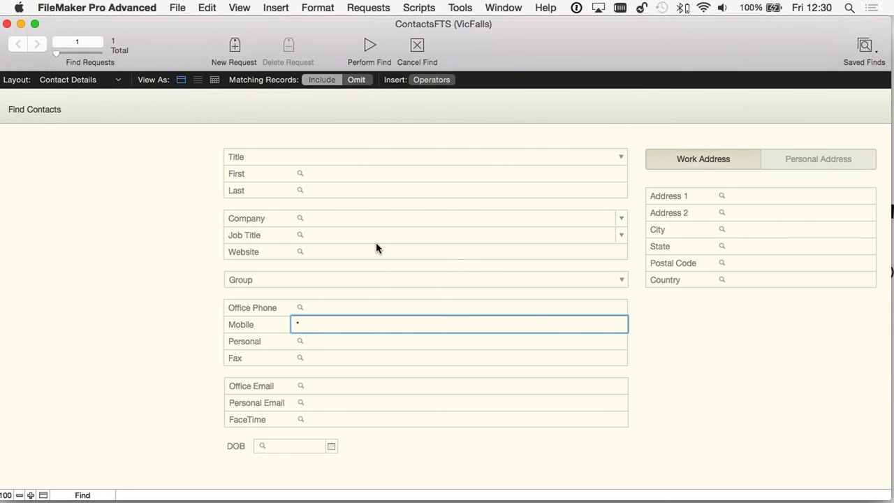
click(369, 48)
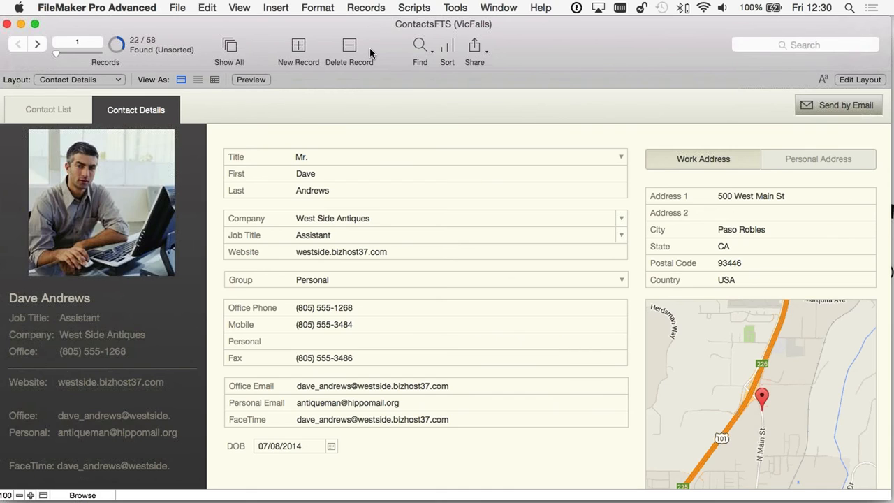
click(38, 43)
click(37, 44)
click(38, 44)
click(38, 44)
click(38, 44)
click(38, 43)
click(37, 44)
click(38, 43)
click(37, 43)
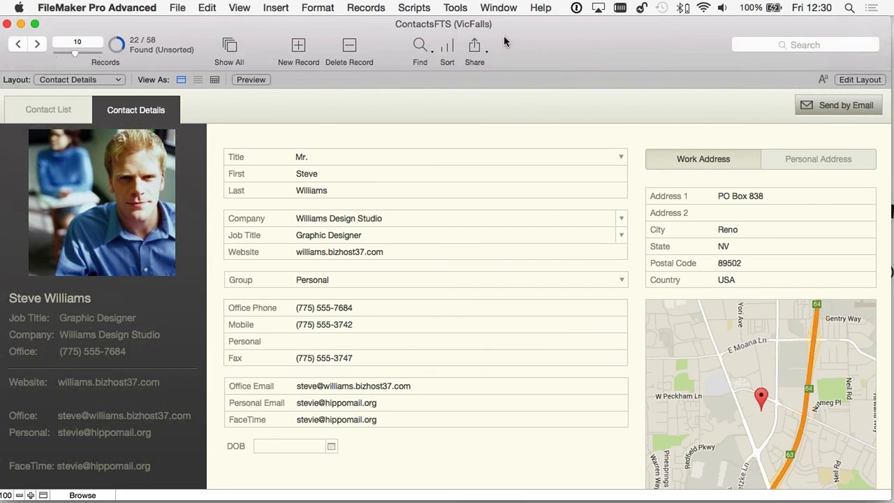
click(419, 47)
- Search the First field for '1M' to find a single contact, then start another find
click(332, 173)
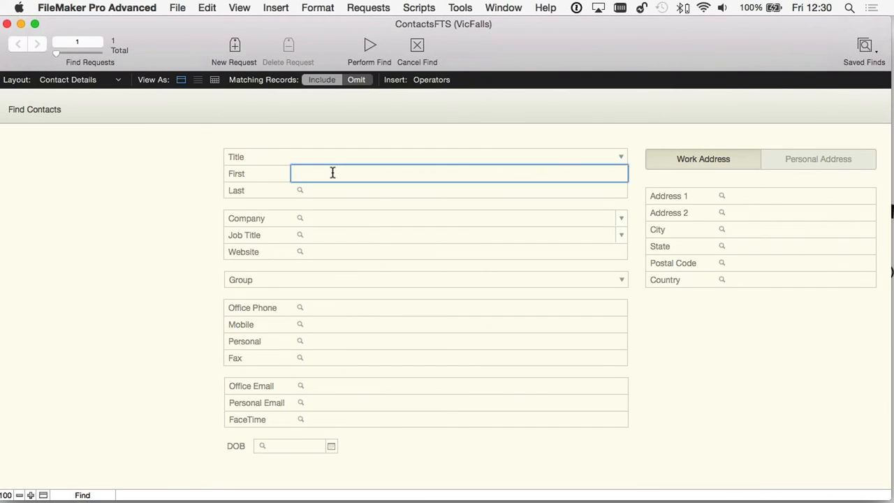
text(1M)
click(370, 45)
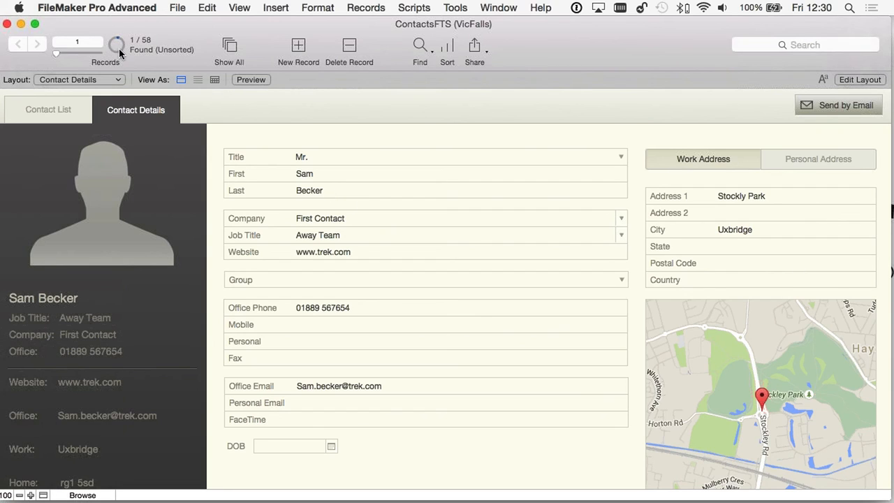
click(423, 47)
click(318, 176)
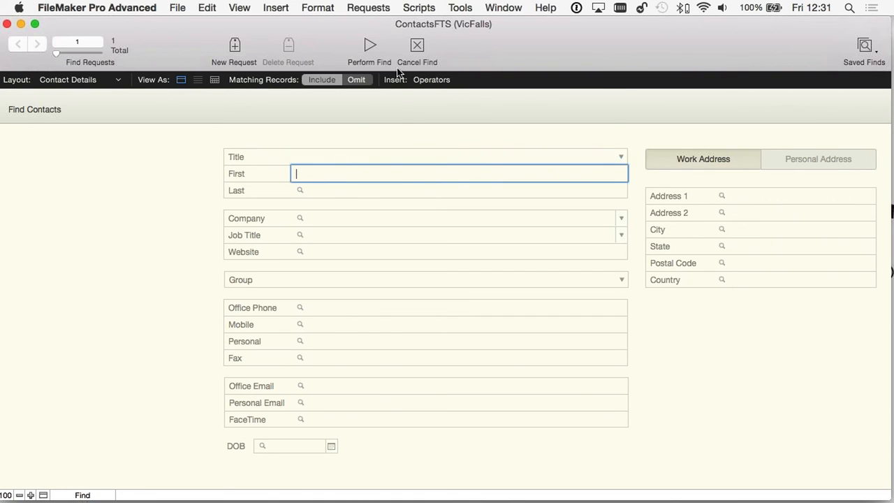
- Find the 6 contacts whose first name contains M using the criterion *M*
click(423, 79)
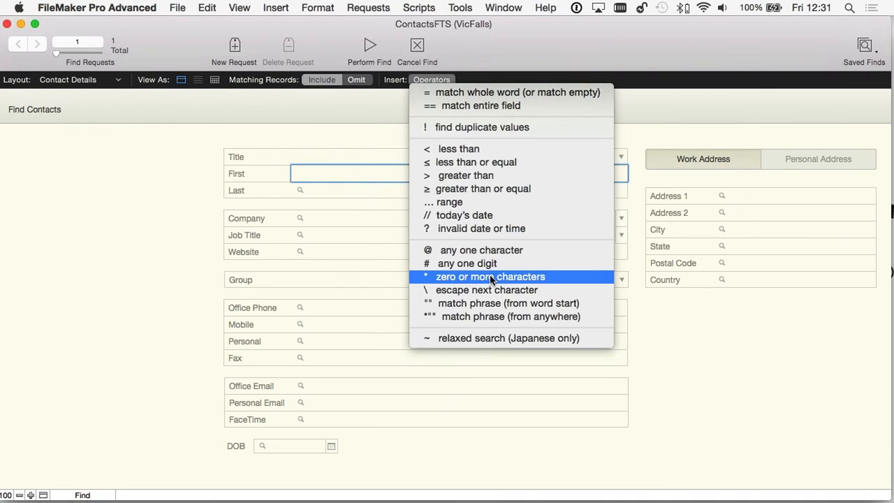
click(492, 276)
text(M)
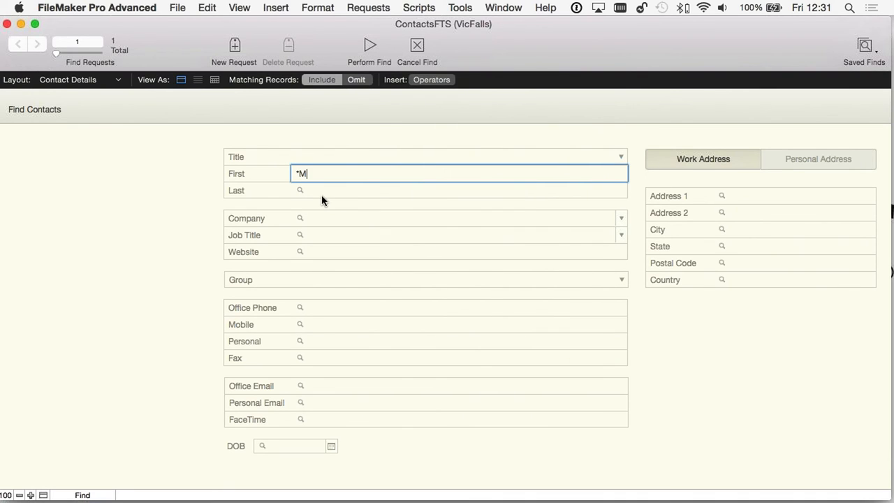
click(431, 79)
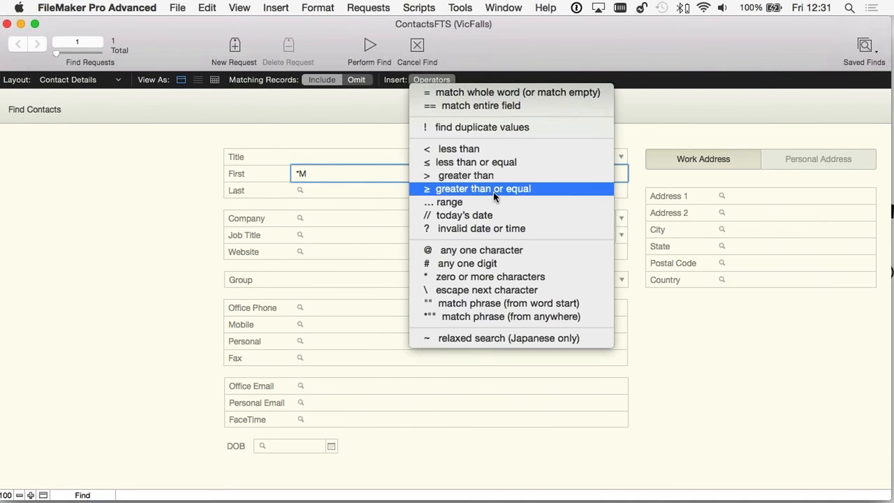
click(501, 277)
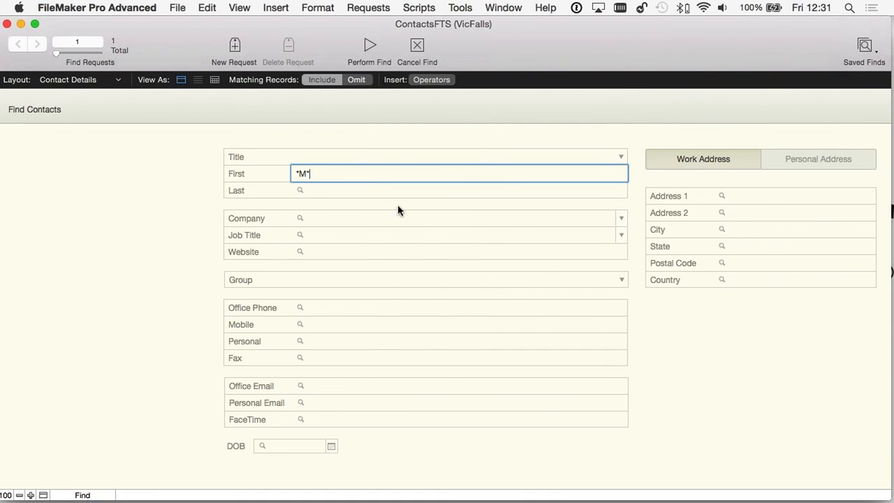
key(Return)
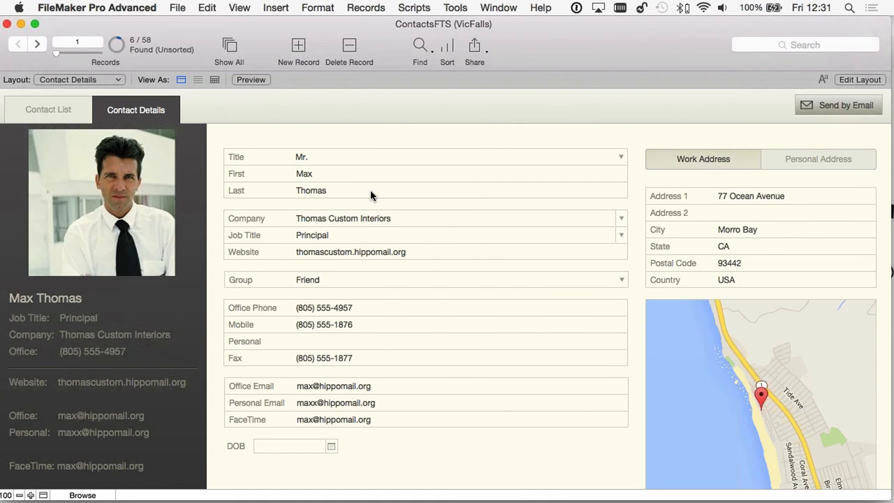
- Step through the six found contacts up to record 5
click(36, 45)
click(36, 44)
click(36, 45)
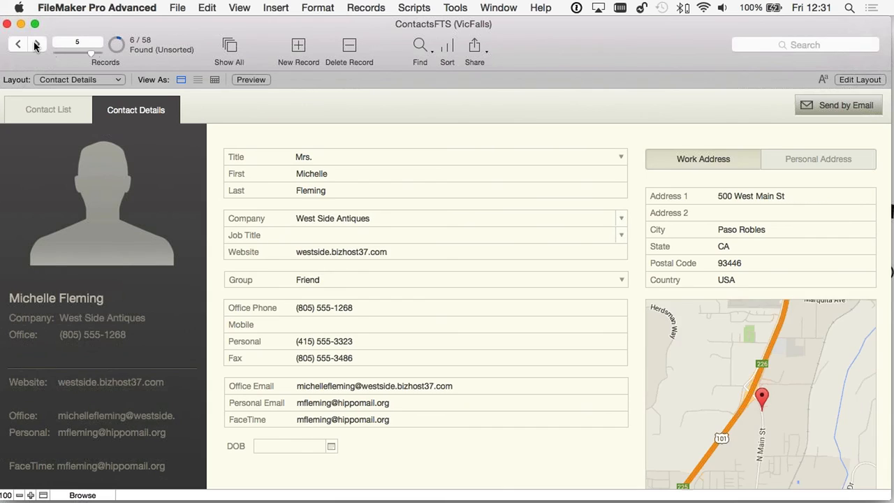
click(36, 45)
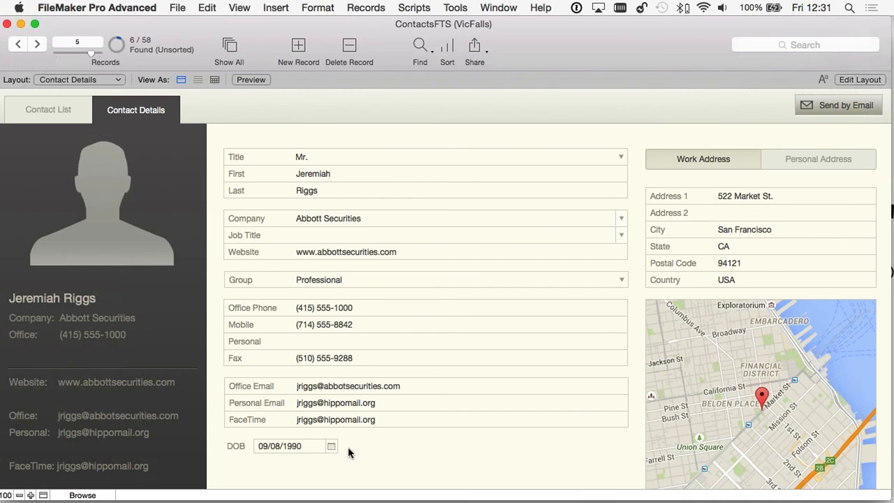
scroll(273, 427, down, 1)
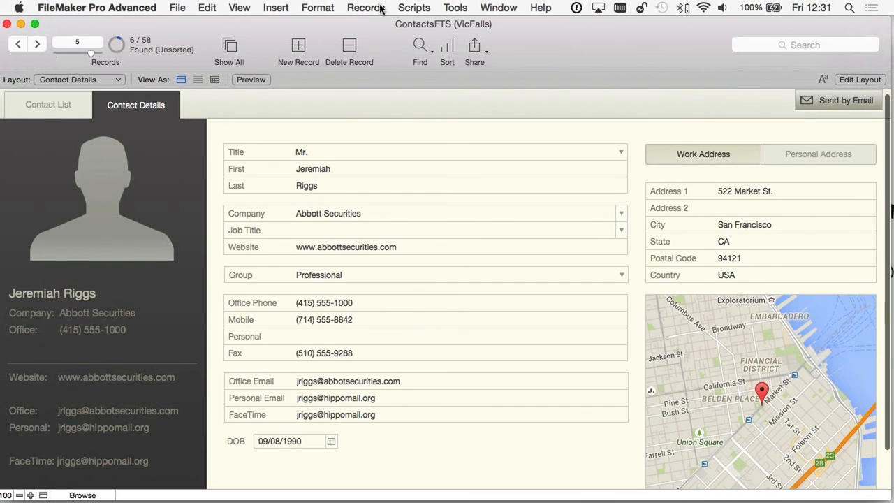
- Find the 55 contacts with no date of birth by entering = in DOB
click(421, 47)
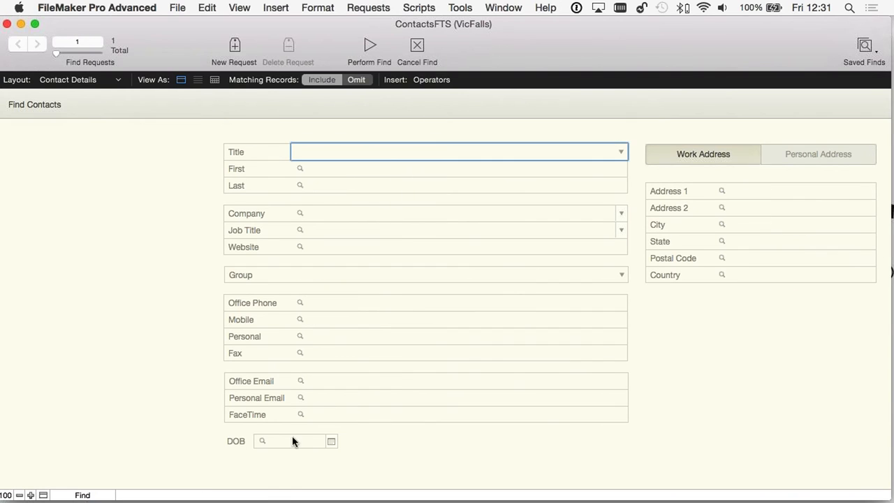
click(282, 440)
text(=)
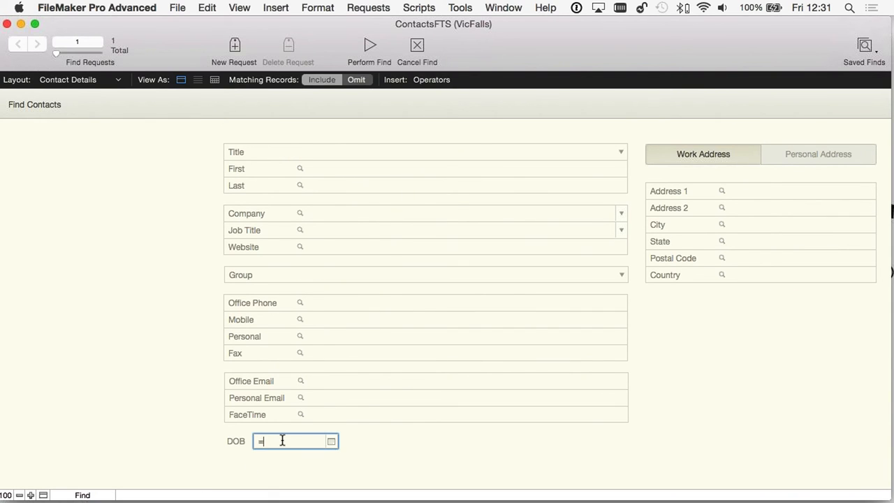
key(Return)
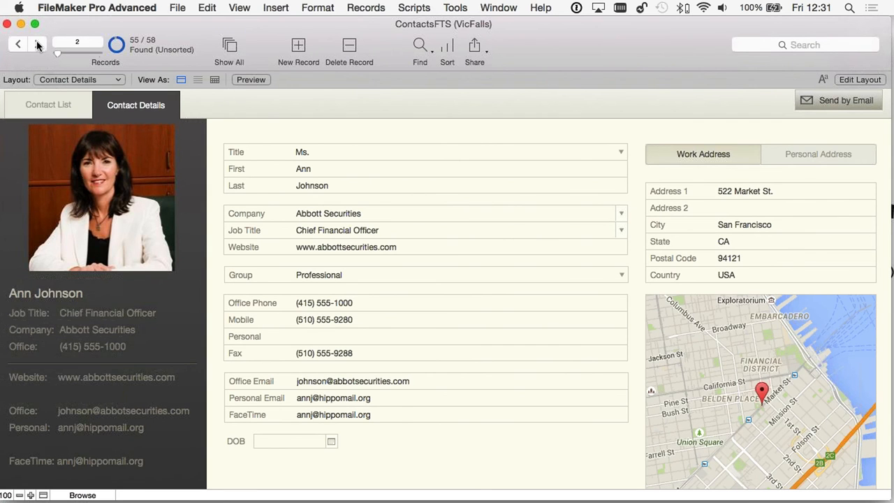
- Browse the found contacts with Next Record, the record slider and Previous Record
click(38, 44)
click(38, 45)
click(38, 44)
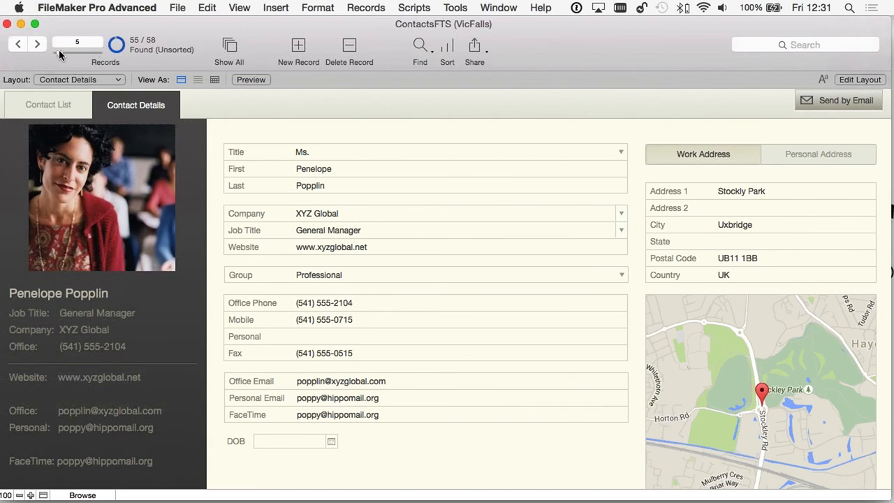
drag(95, 54, 90, 54)
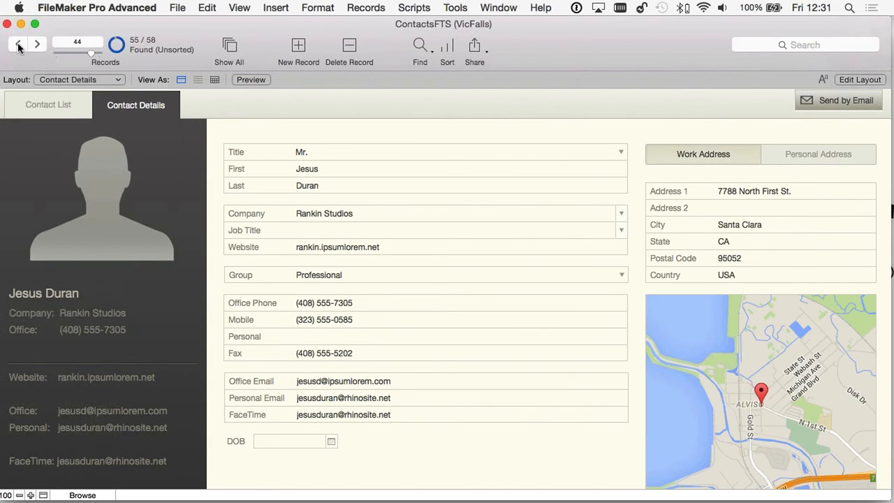
click(16, 44)
click(16, 44)
click(17, 44)
click(805, 46)
- Quick-find 'les' to narrow the found set to one contact
text(les)
key(Return)
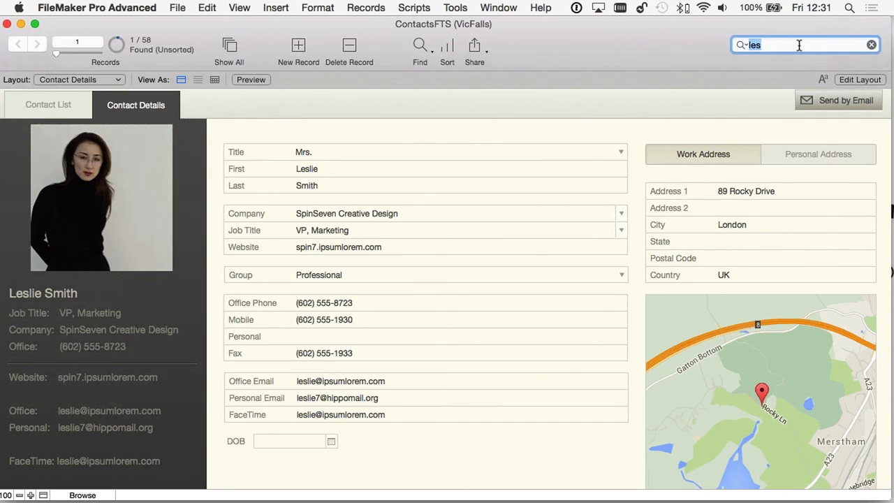
click(394, 436)
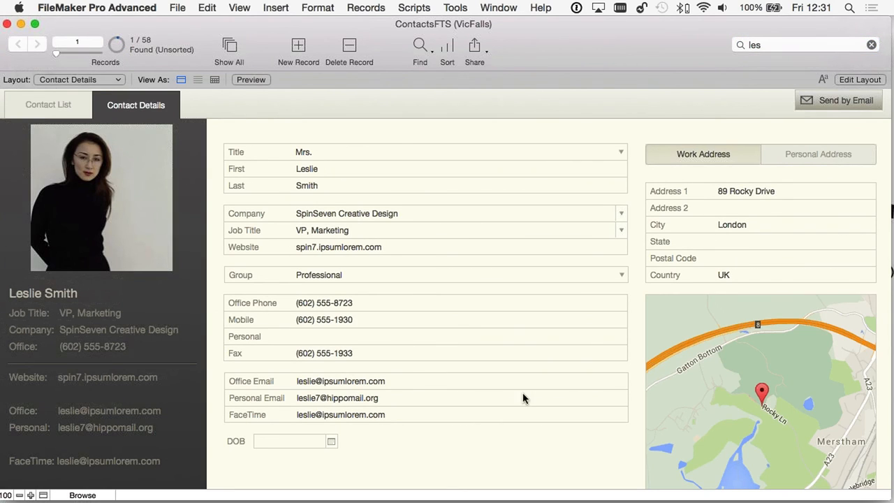
- Set this contact's DOB to 01/07/2015 with the date picker
click(331, 442)
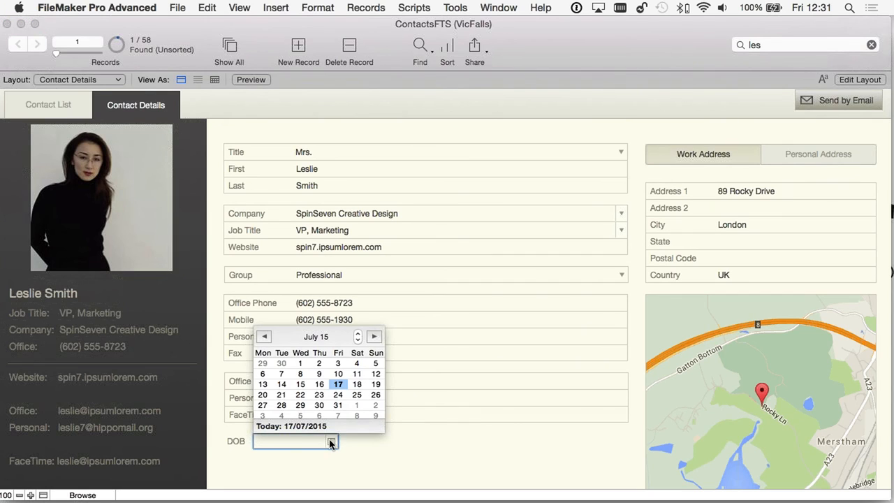
click(357, 341)
click(358, 333)
click(315, 336)
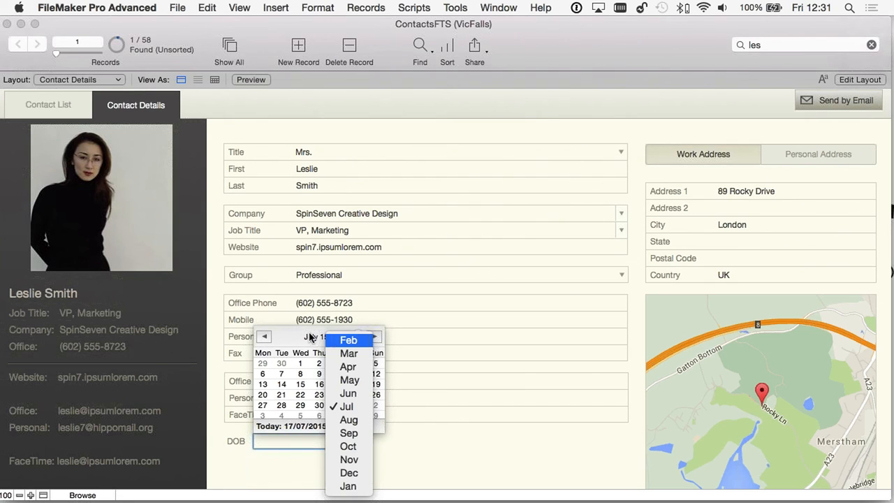
click(309, 335)
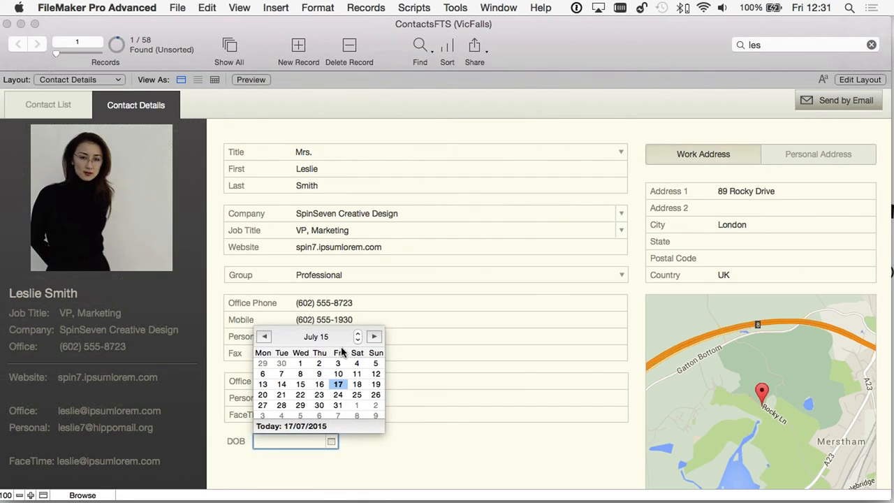
click(301, 364)
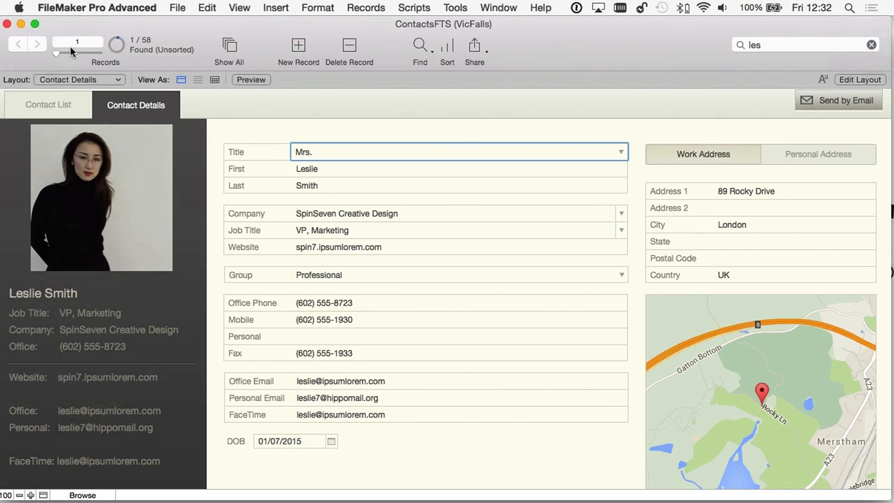
- Show all 58 records and set another contact's DOB to today, 17/07/2015
click(226, 47)
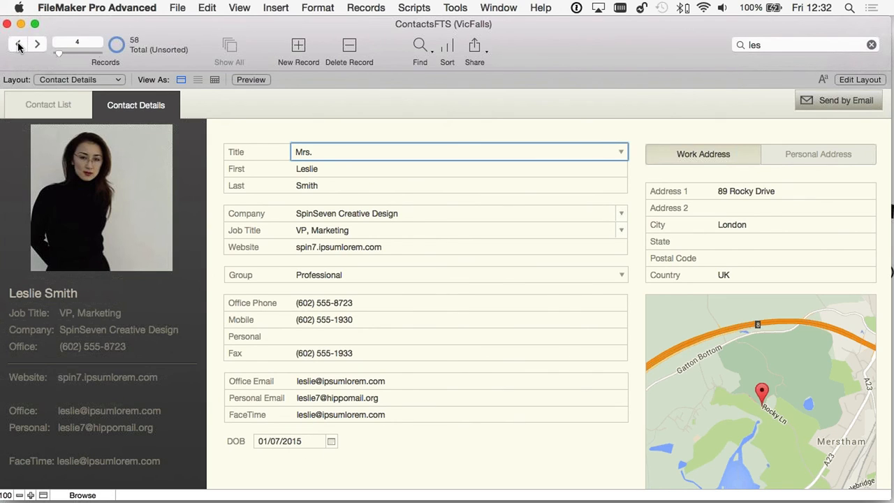
click(331, 442)
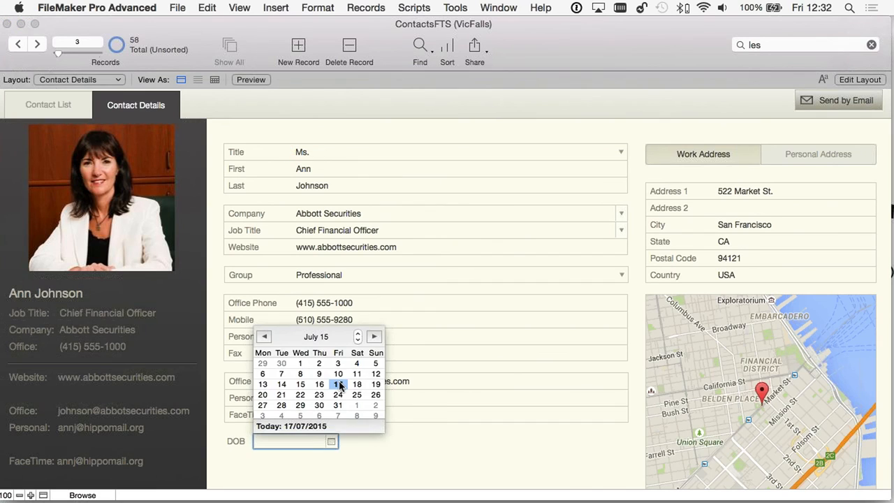
key(Escape)
click(380, 454)
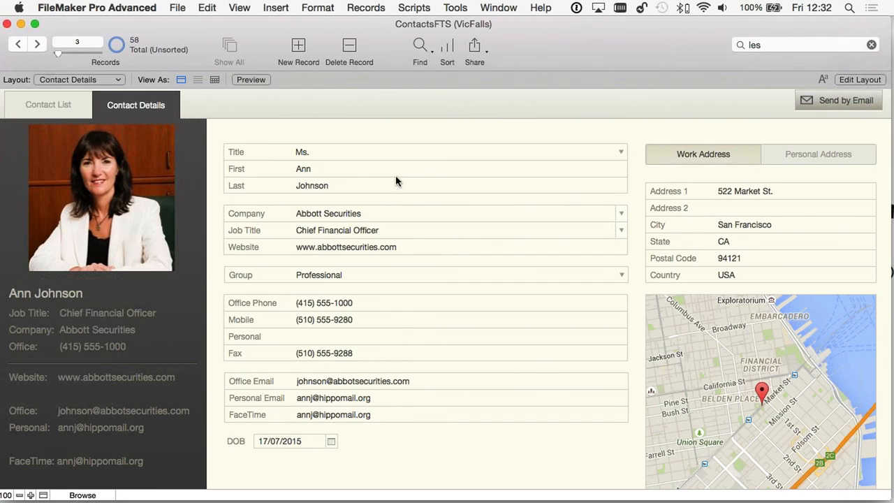
- Find contacts born after 2001 by entering >2001 in the DOB field
click(421, 46)
click(287, 441)
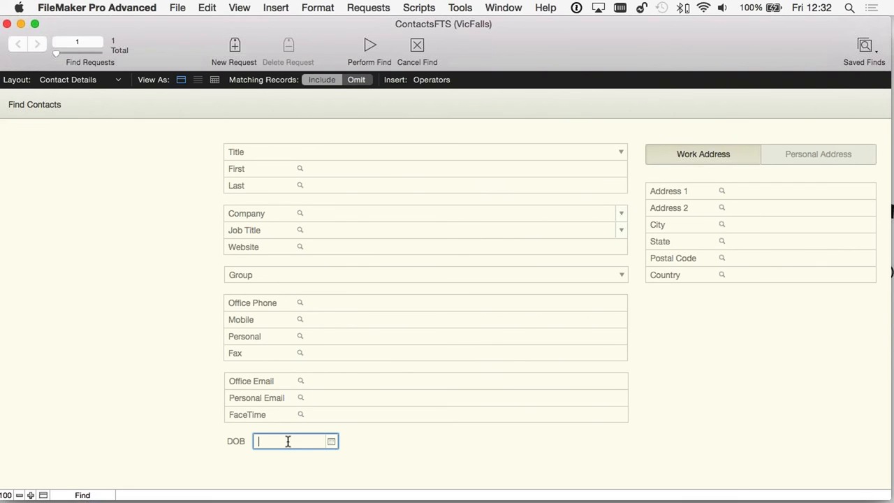
text(>2001)
key(BackSpace)
key(BackSpace)
text(1)
key(Return)
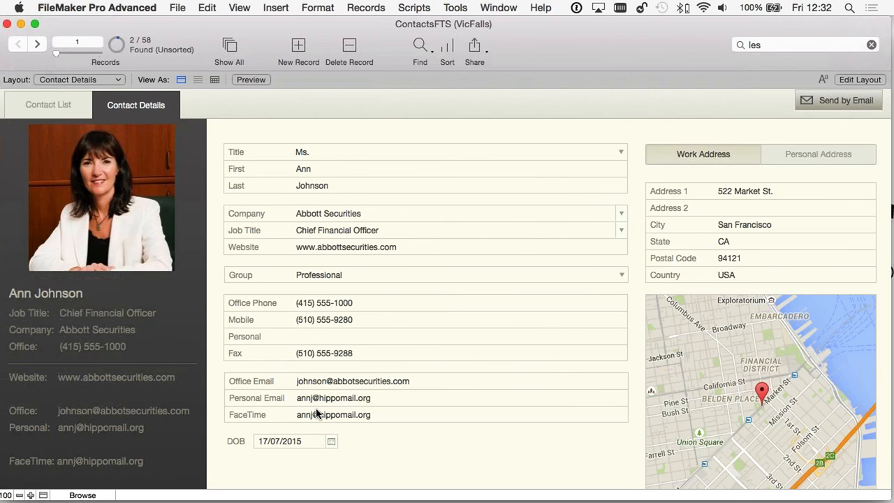
- Browse the found contacts and return to the first one
scroll(316, 412, down, 1)
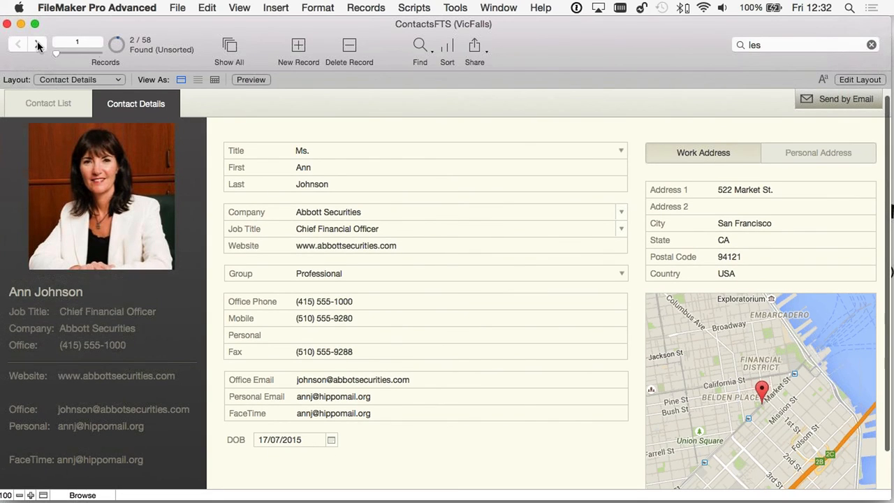
click(38, 45)
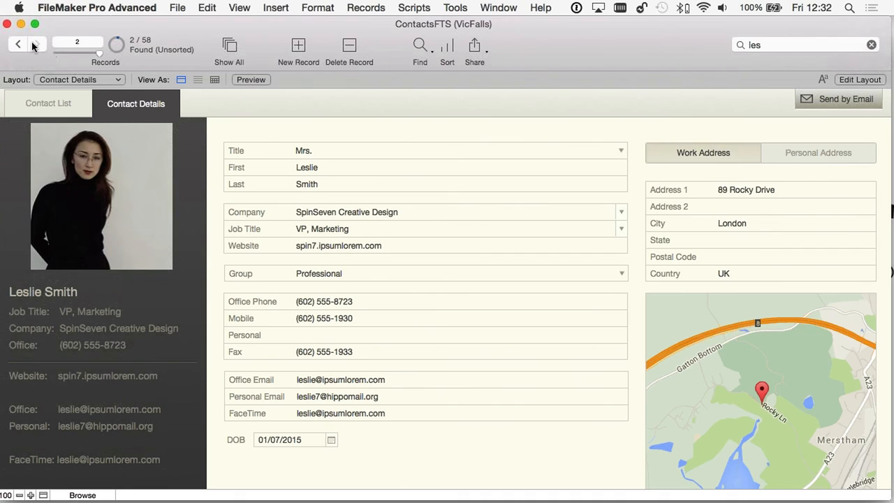
click(17, 44)
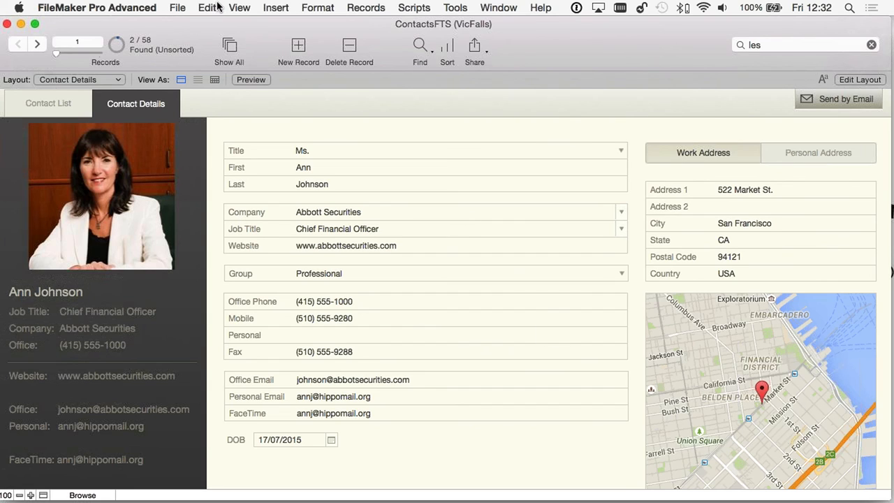
- Start a new find request and list the search operators for DOB
click(419, 45)
click(287, 439)
click(427, 80)
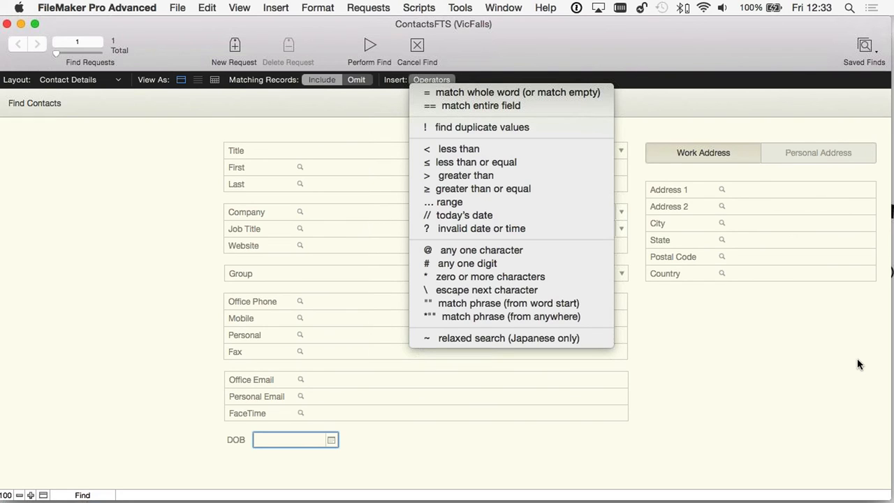
- Dismiss the operators list and cancel the find to resume browsing
click(160, 182)
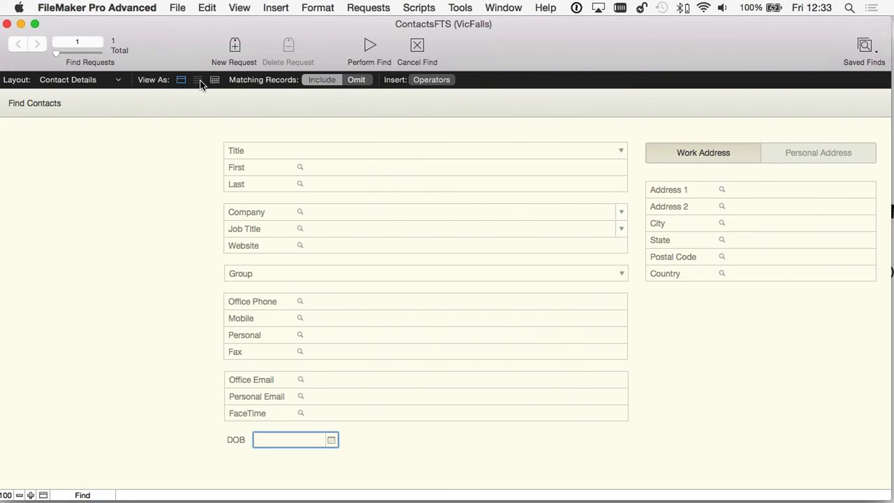
click(422, 50)
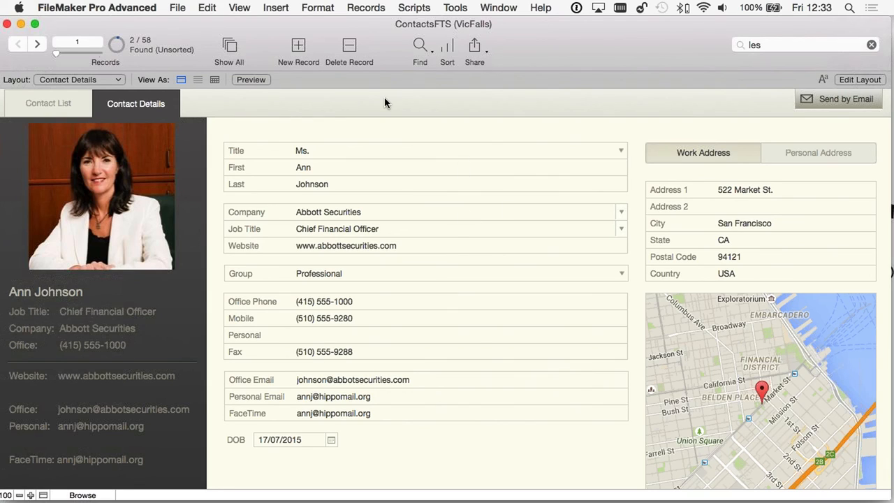
click(448, 49)
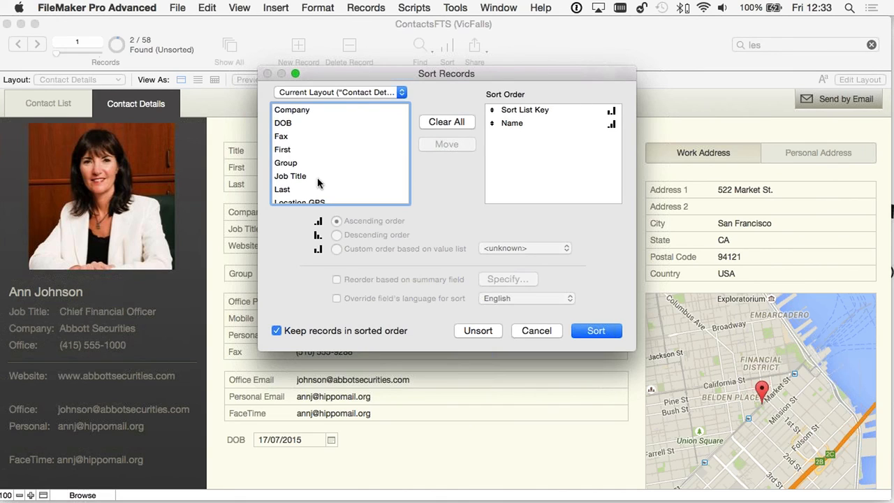
click(545, 332)
- Switch to the Contact List, group it by Job Title, and glance at sort settings
click(51, 102)
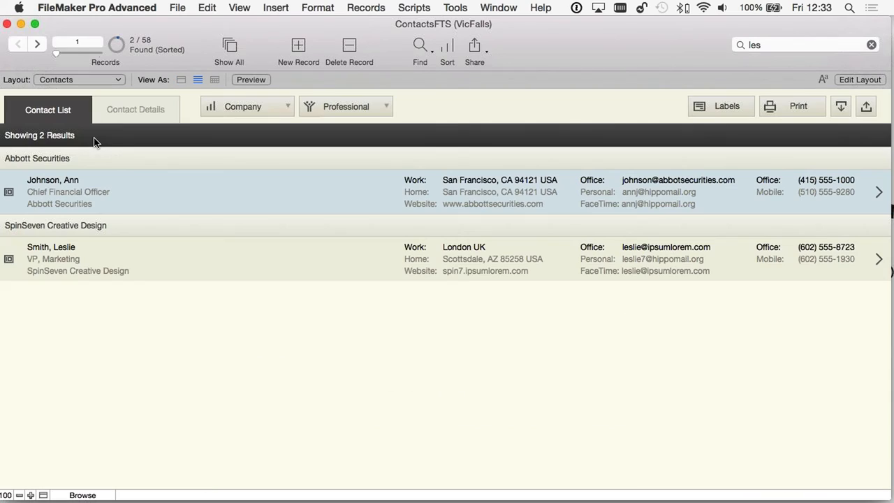
click(244, 109)
click(254, 123)
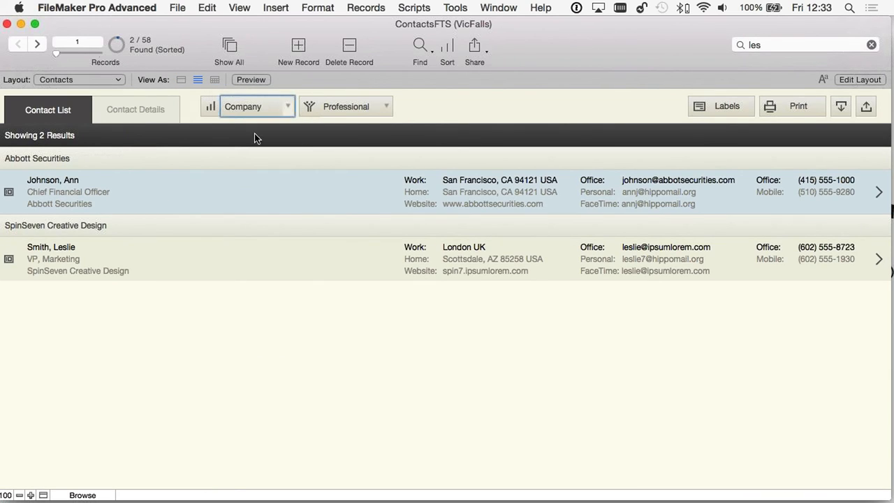
click(447, 46)
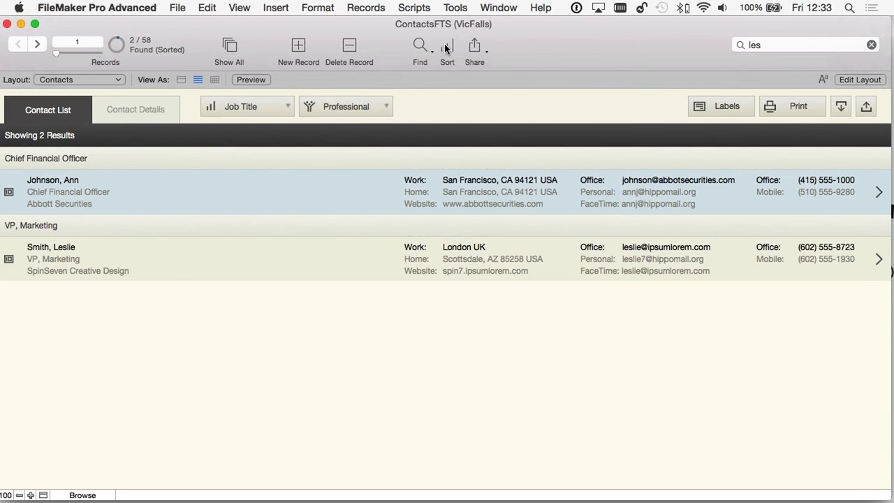
click(537, 331)
- Filter the list to Family, show all records, then filter to Professional contacts
click(359, 110)
click(154, 211)
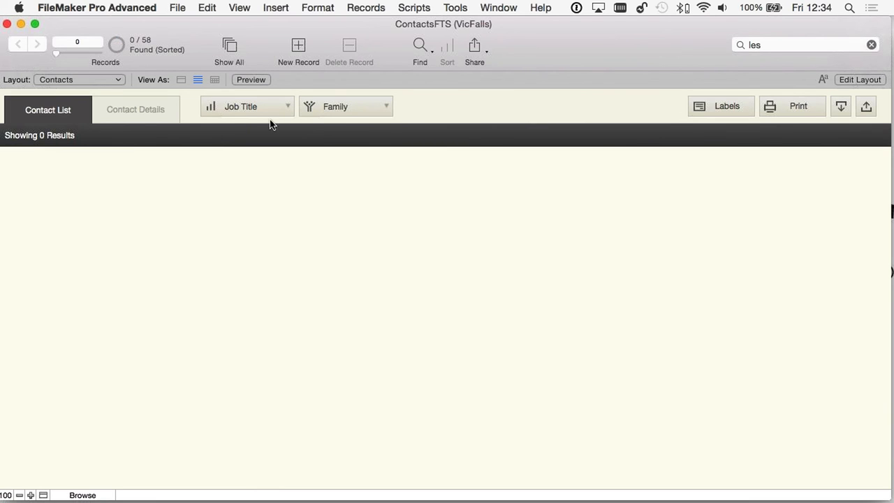
click(343, 109)
click(230, 36)
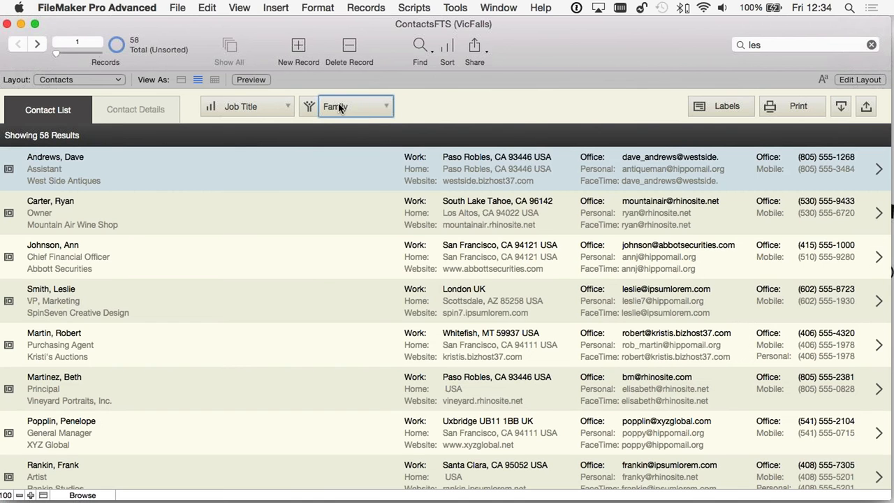
click(340, 109)
click(350, 92)
- Group the Professional contacts by Company, then by Contact Name, and view the first contact's details
click(241, 106)
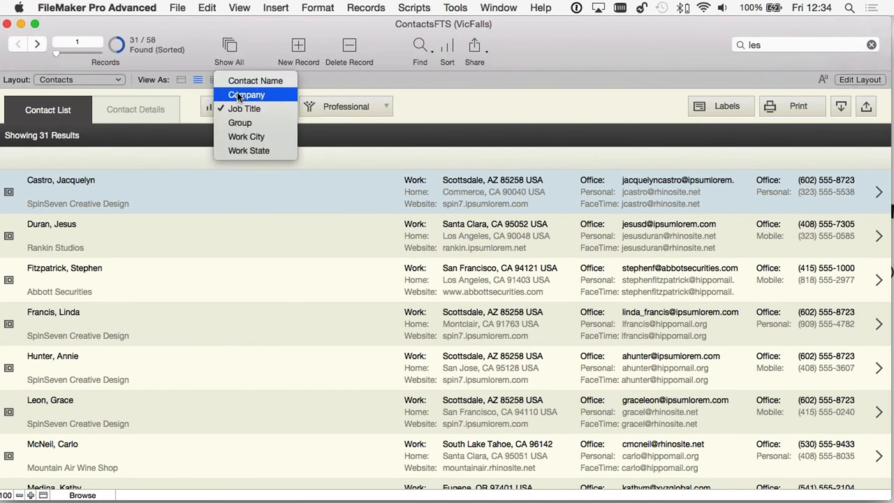
click(240, 93)
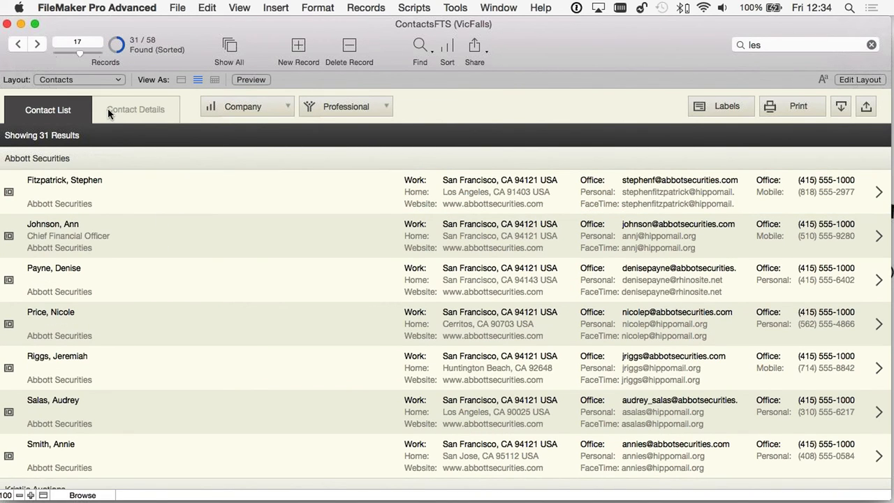
scroll(201, 251, down, 4)
scroll(203, 255, up, 4)
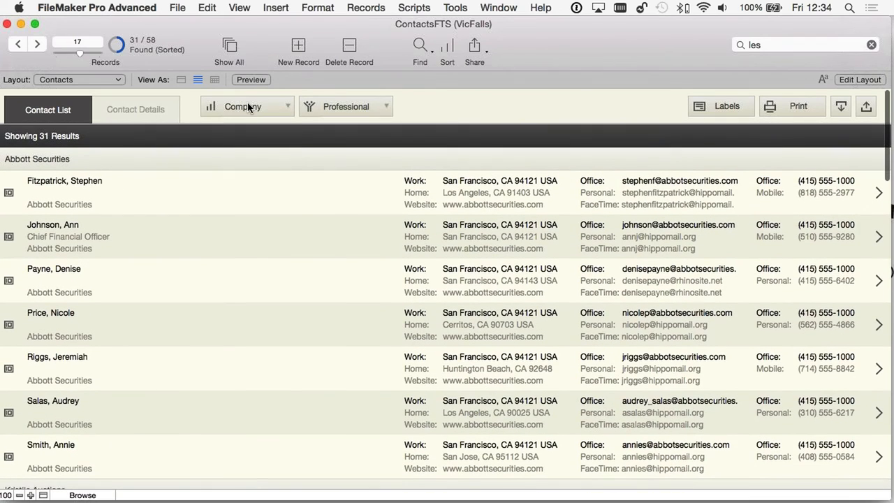
click(250, 108)
click(252, 96)
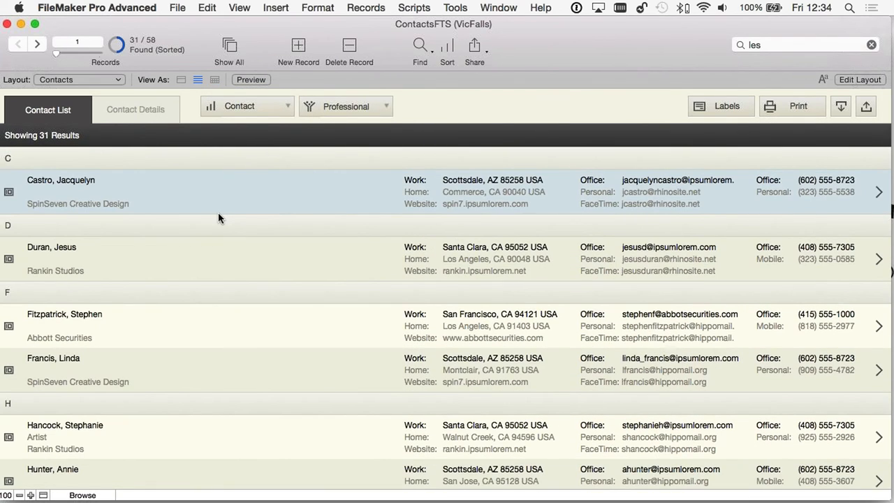
click(446, 53)
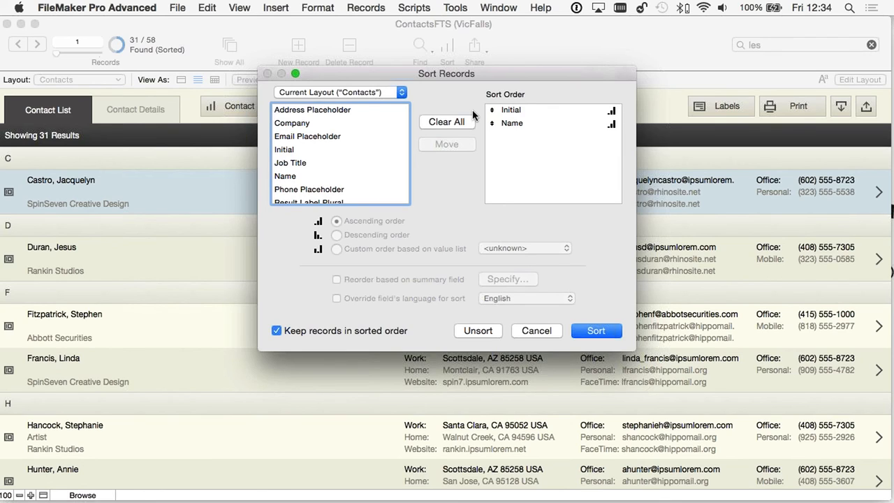
click(526, 335)
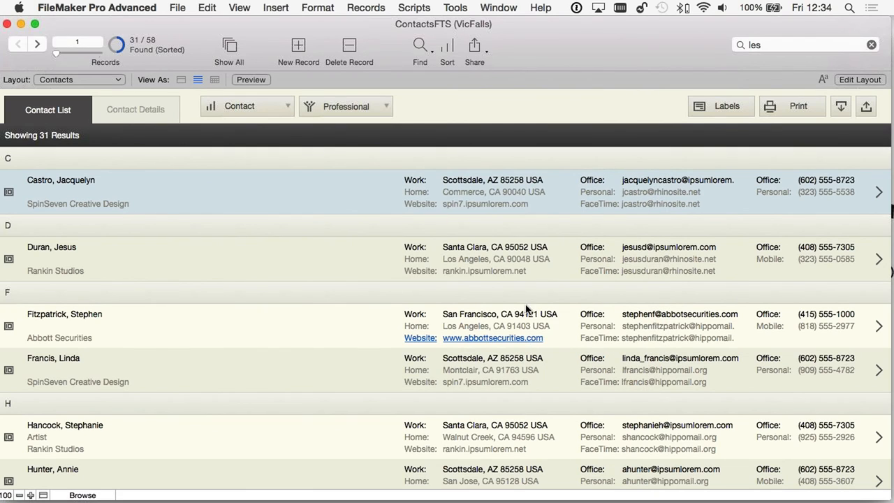
click(130, 110)
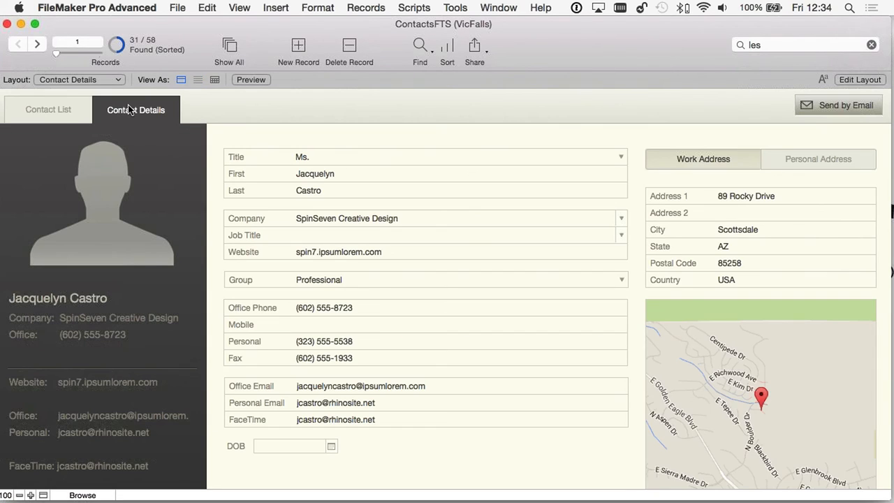
- Clear the Quick Find box, quick-find 'les' again, and enter Layout mode for Contact Details
click(798, 45)
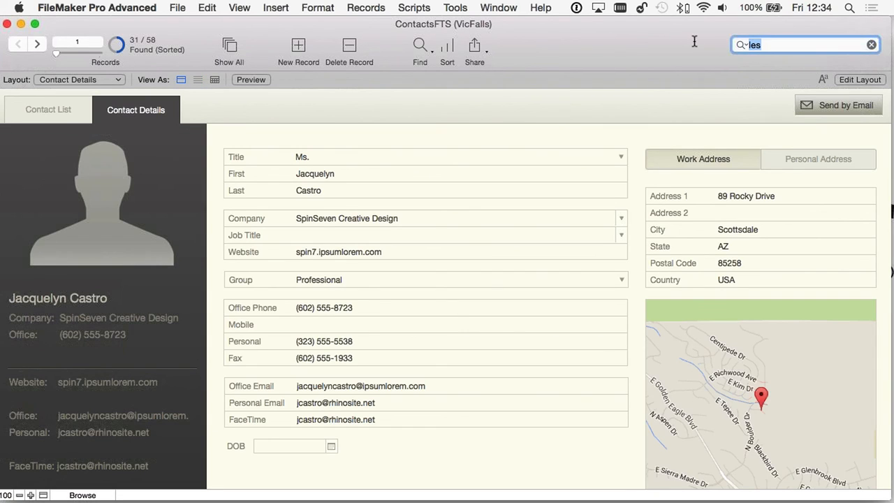
click(871, 45)
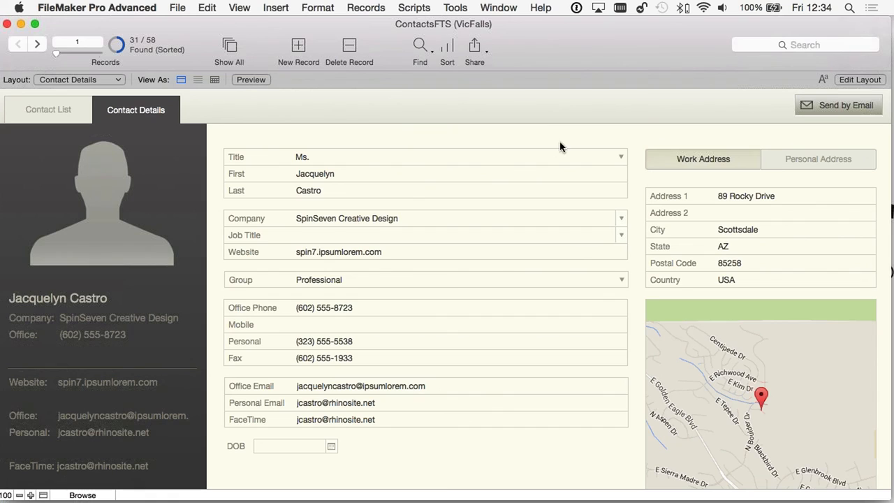
click(765, 44)
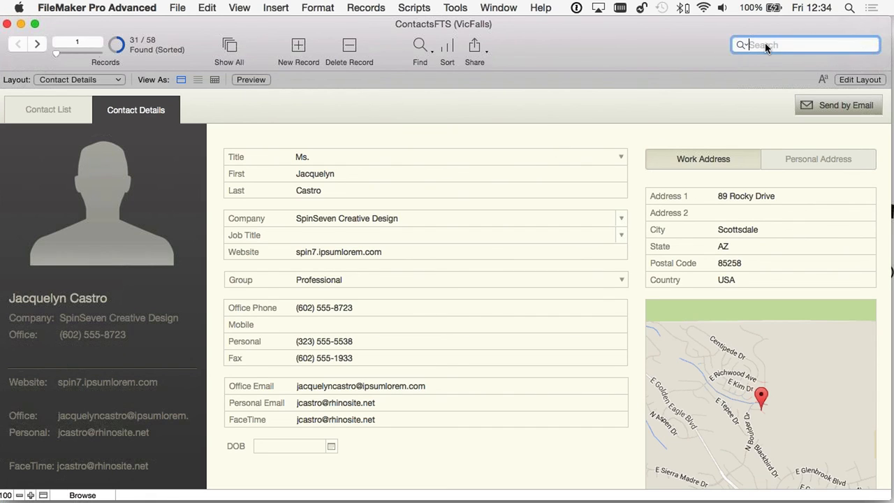
text(les)
key(Return)
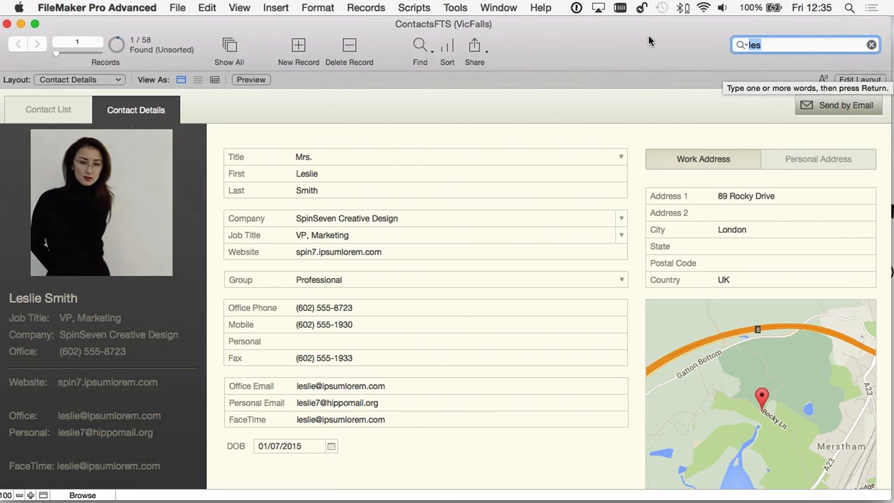
click(861, 82)
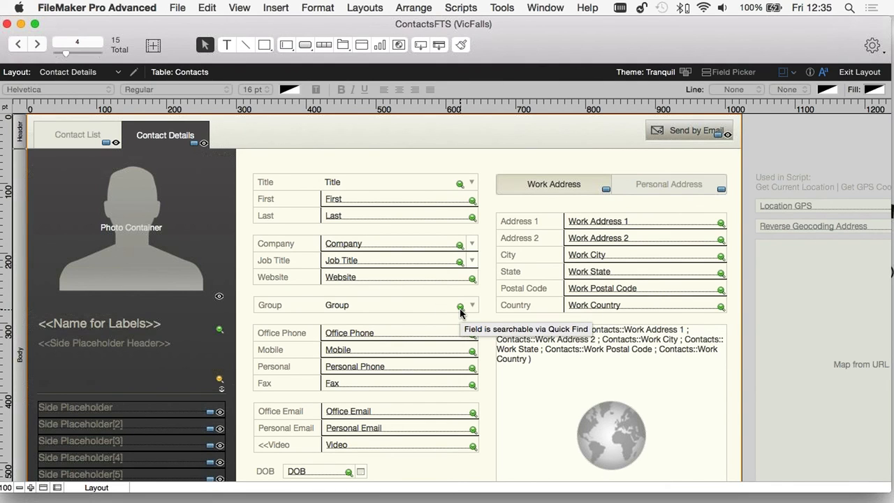
- Scroll around the layout canvas and open Layout Setup for Contact Details
scroll(460, 312, down, 1)
scroll(461, 307, right, 3)
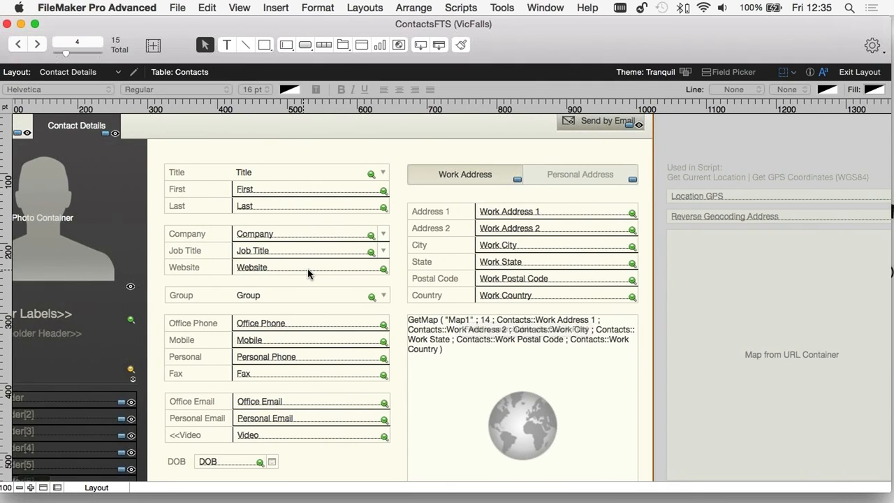
scroll(309, 273, left, 3)
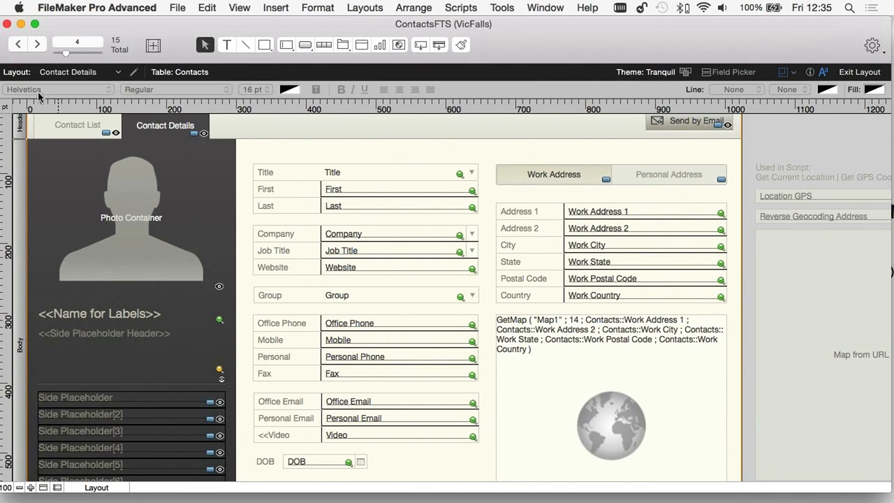
click(132, 73)
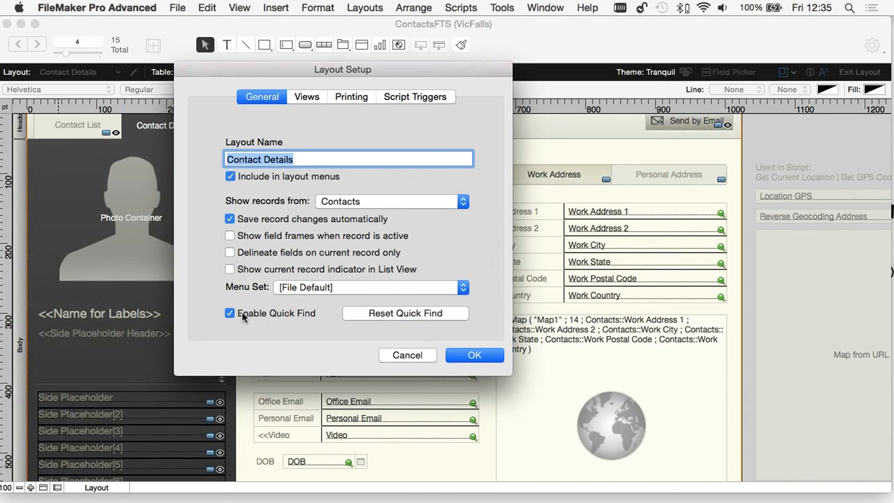
- Cancel the Layout Setup dialog, leaving the Contact Details layout unchanged in Layout mode
click(407, 355)
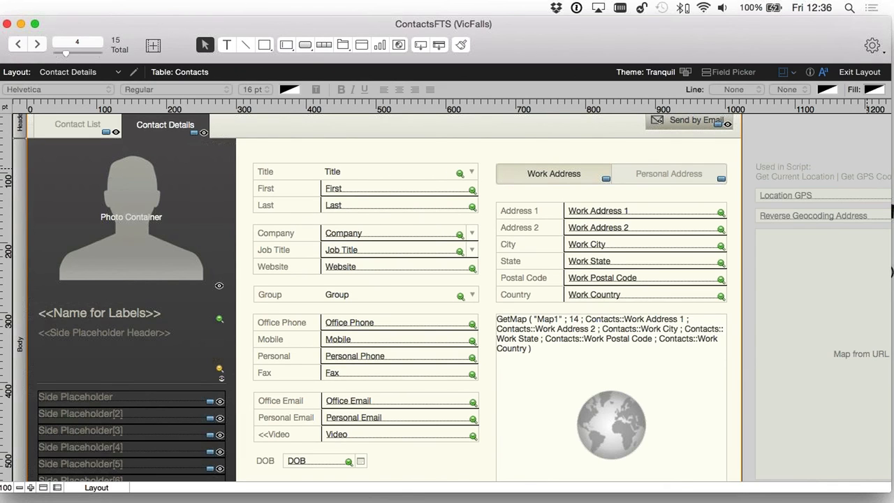
- Switch from FileMaker to the QuickPoll results slide on unsorted record order
key(super+Tab)
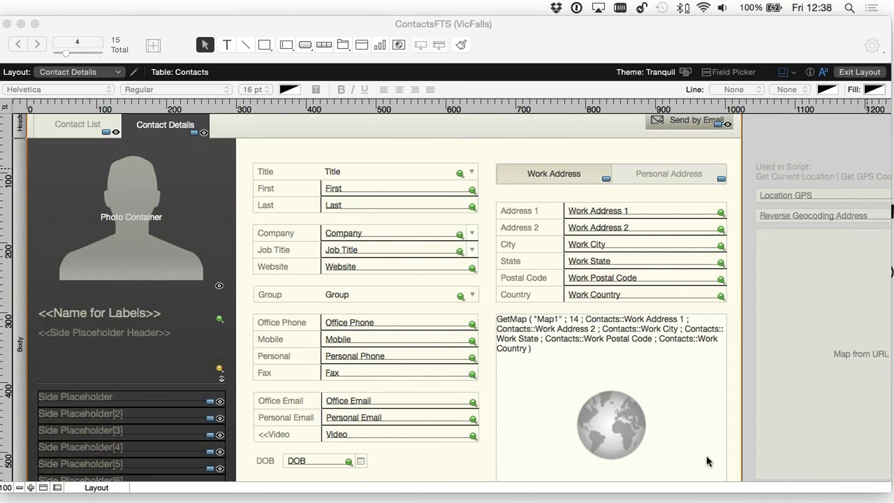
- Bring Keynote forward and move to the 'FileMaker Training Series: Advanced' slide
mouse_move(706, 489)
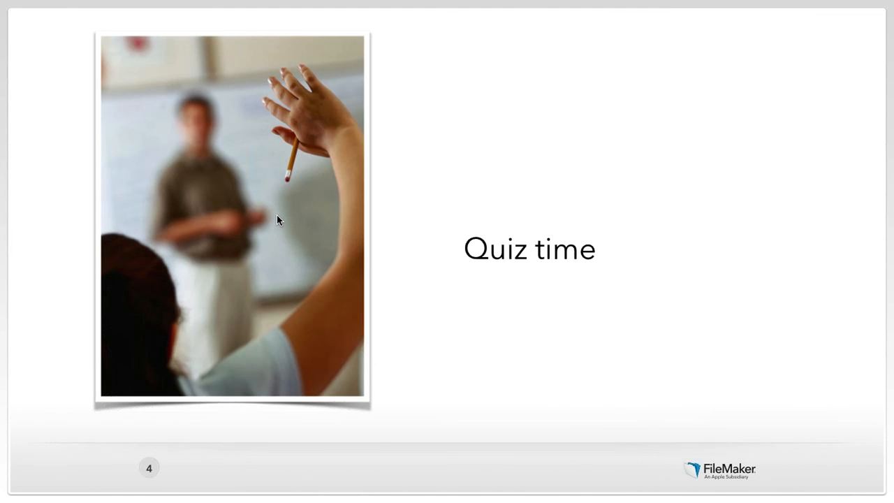
key(Right)
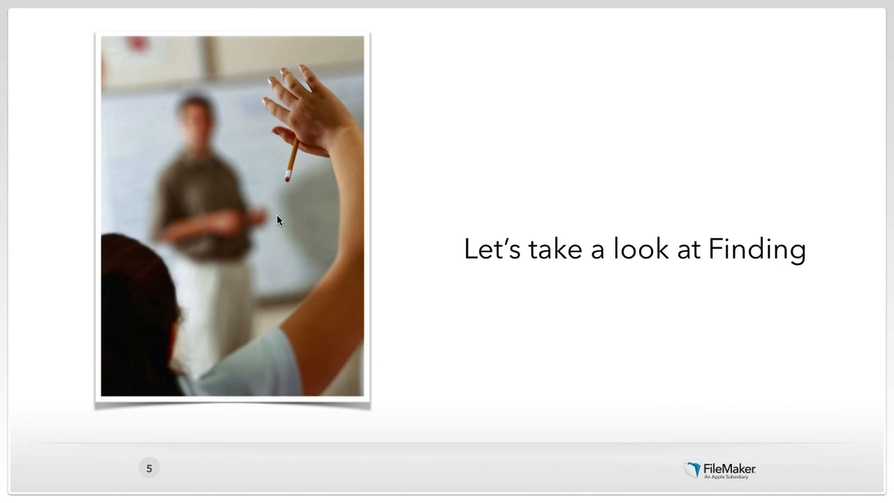
key(Left)
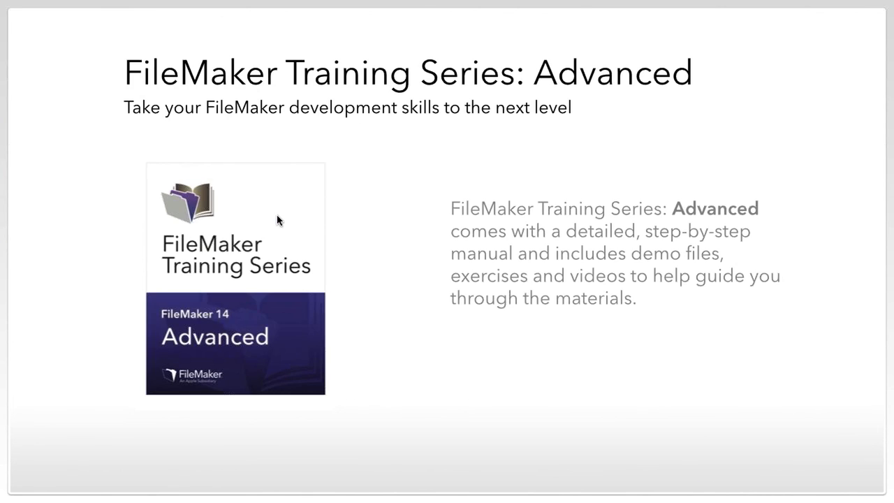